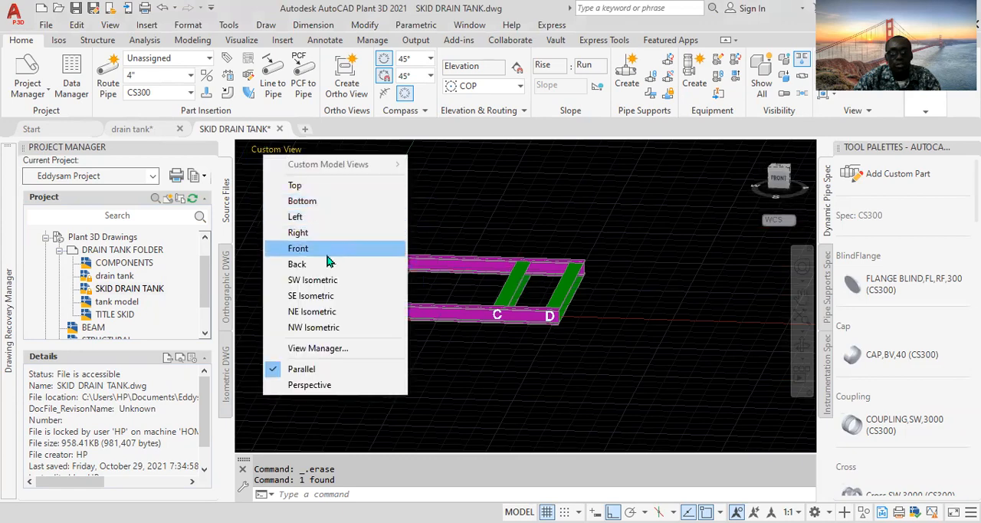
- Set the skid model to the SW Isometric view and review the drain tank reference drawing before returning to the skid drawing
left_click(326, 279)
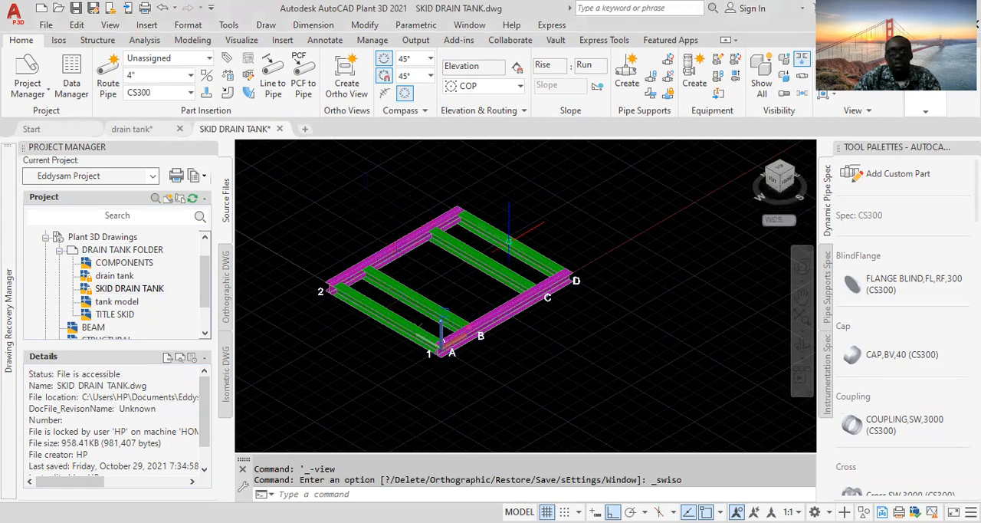
left_click(141, 135)
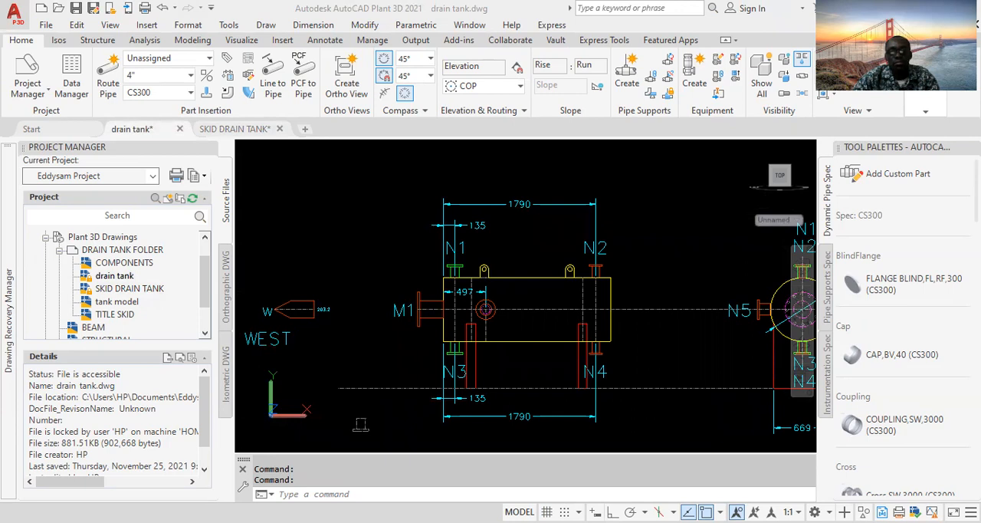
key("ctrl+Tab")
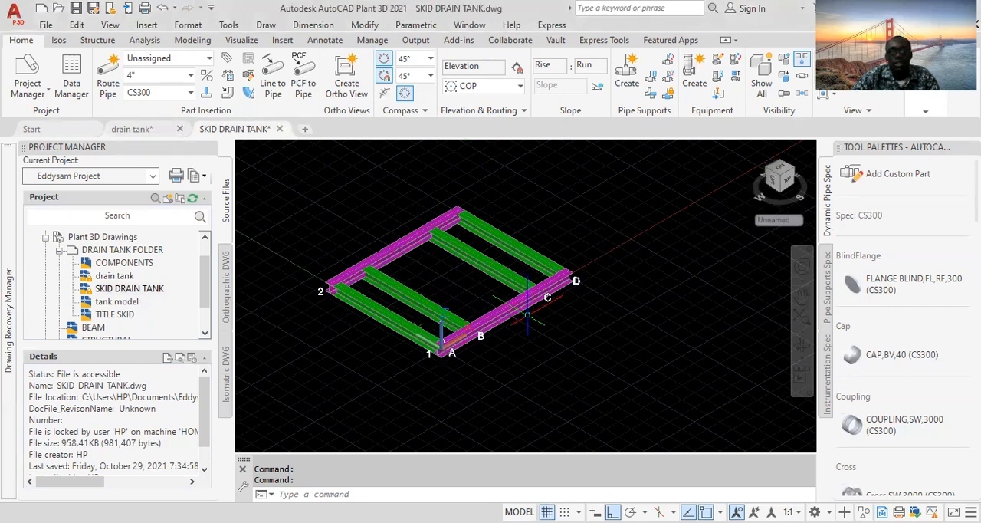
- Start creating a new horizontal vessel equipment and select its cylinder shape
middle_click_drag(604, 335, 556, 323)
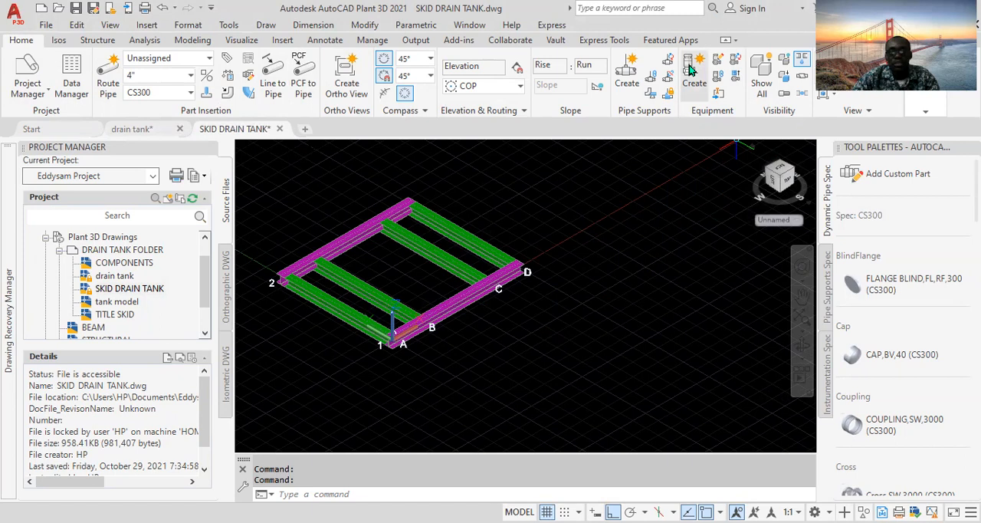
left_click(691, 69)
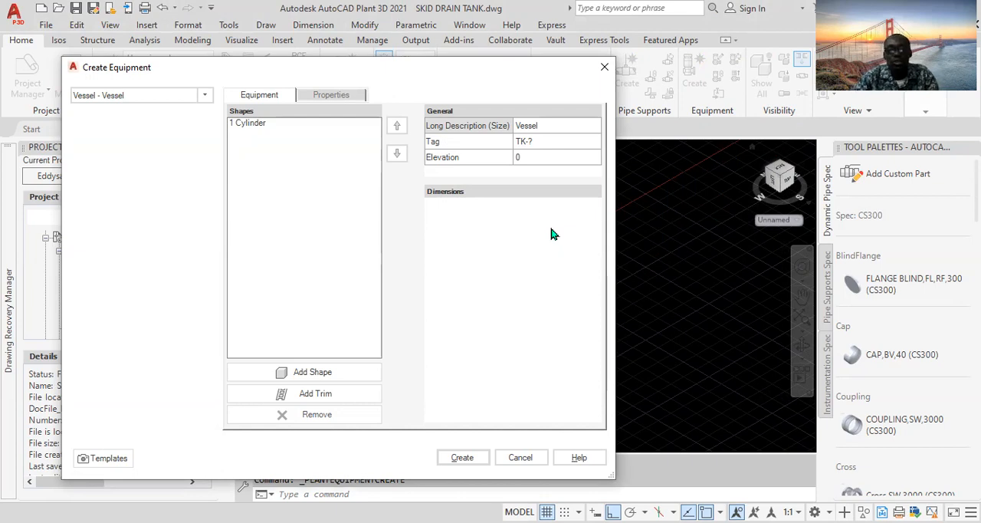
left_click(204, 96)
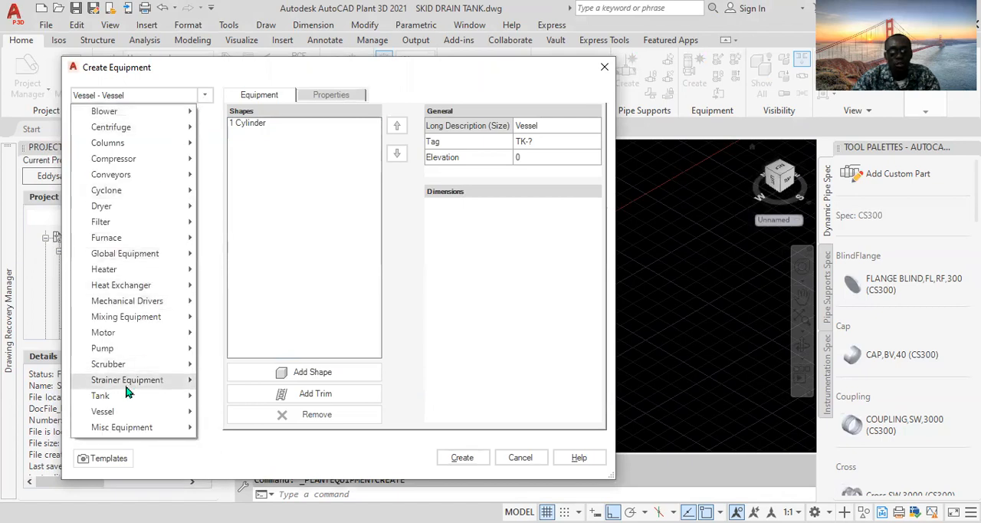
mouse_move(120, 415)
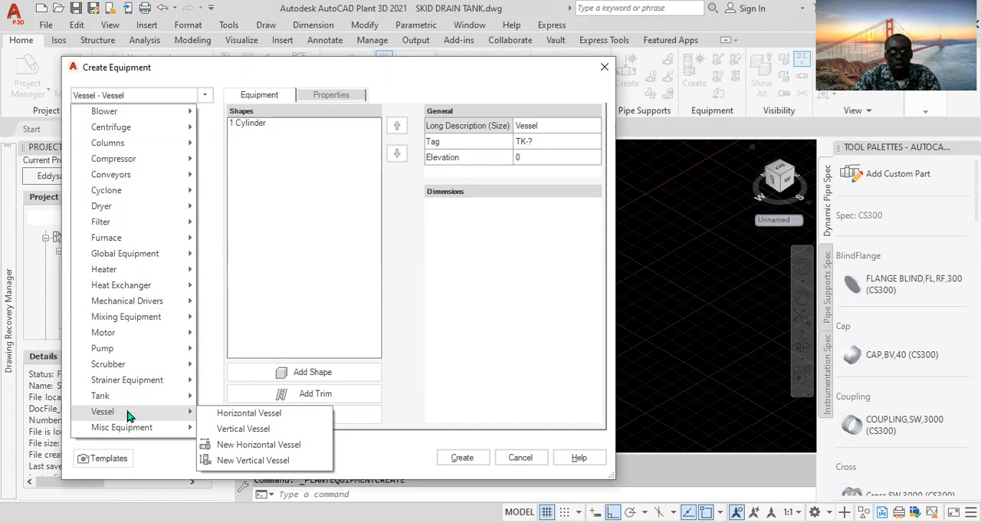
left_click(257, 445)
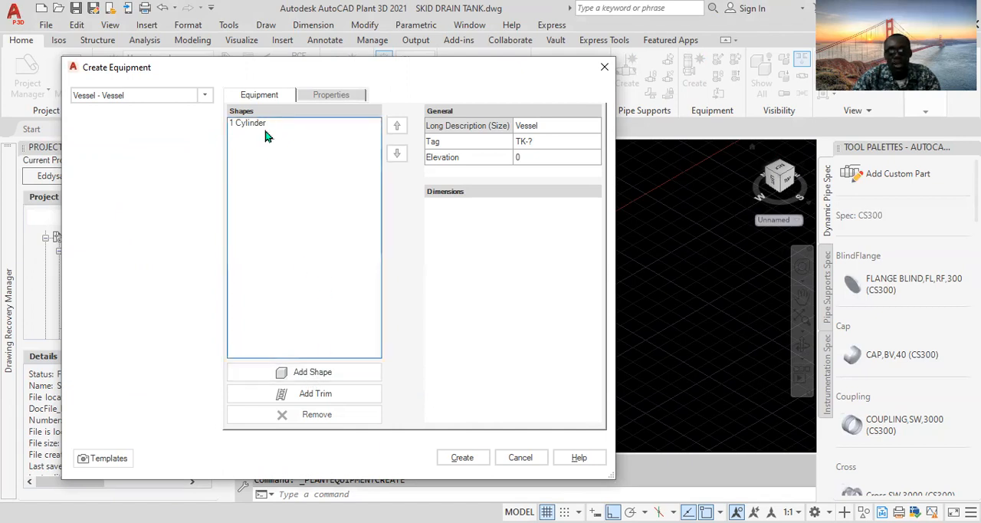
left_click(311, 372)
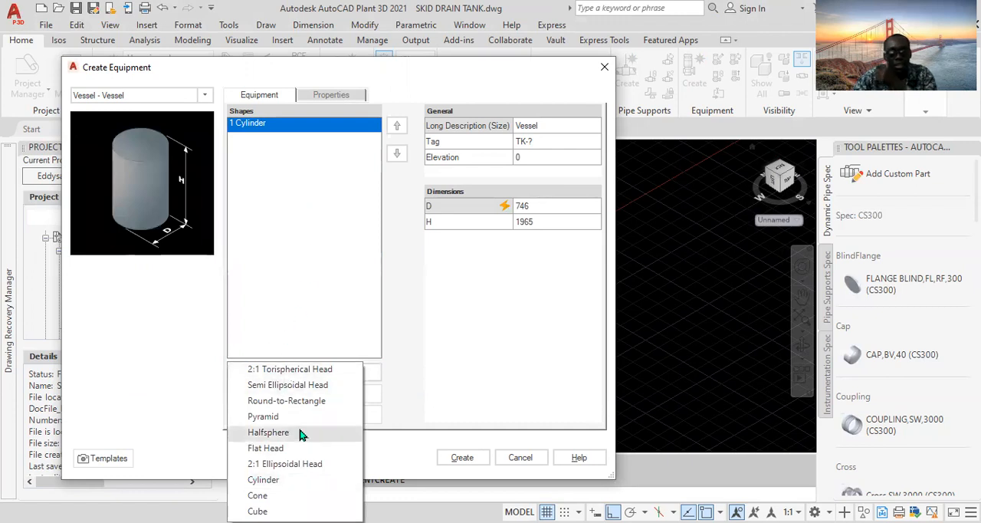
left_click(296, 257)
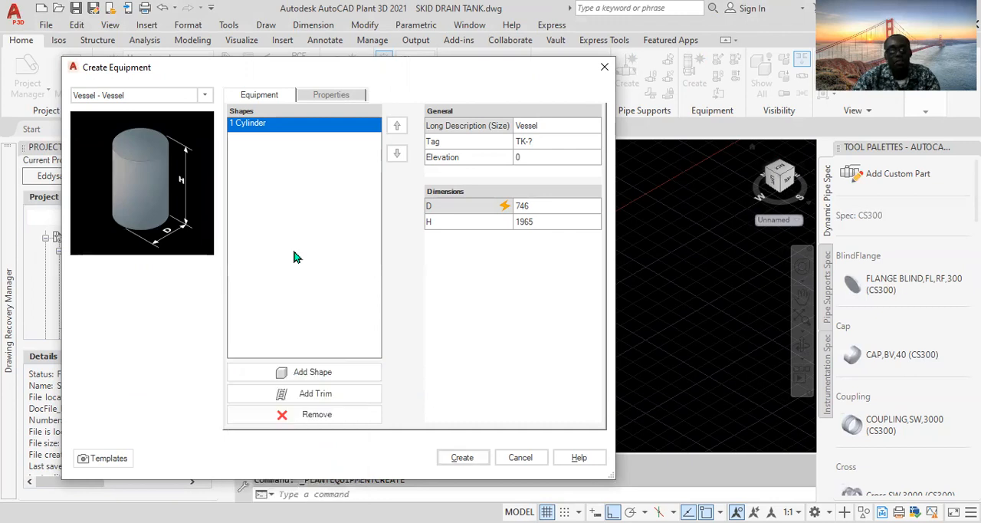
- Set the vessel cylinder's diameter D to 746 and height H to 1965
left_click(529, 204)
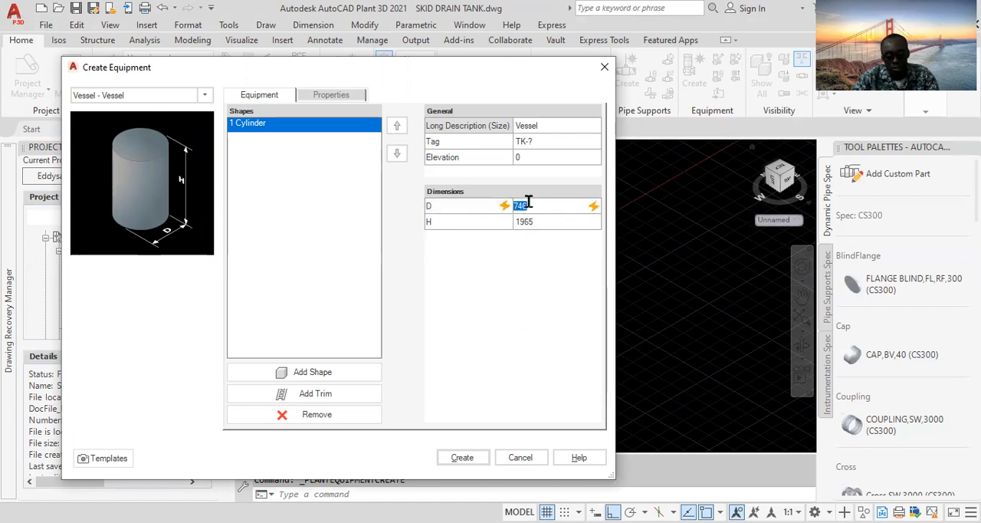
type("746")
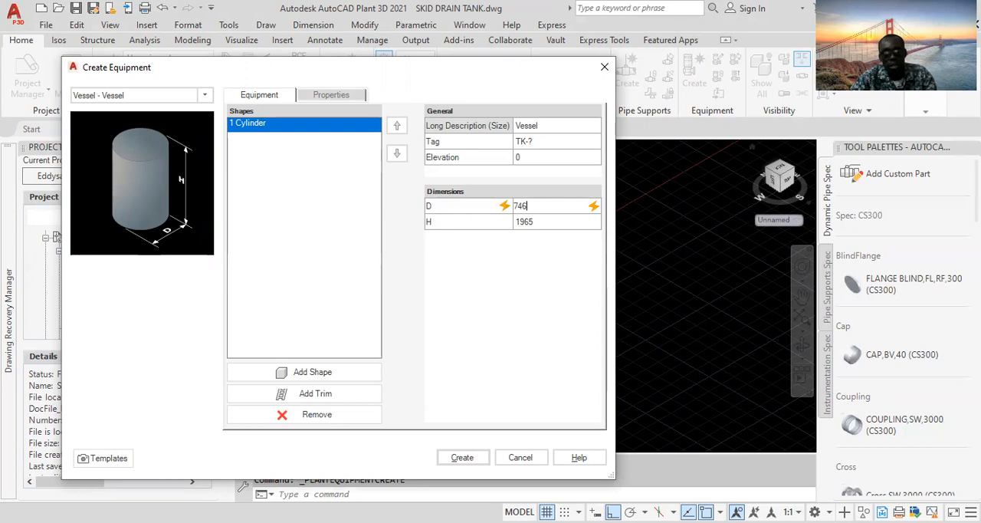
left_click(530, 220)
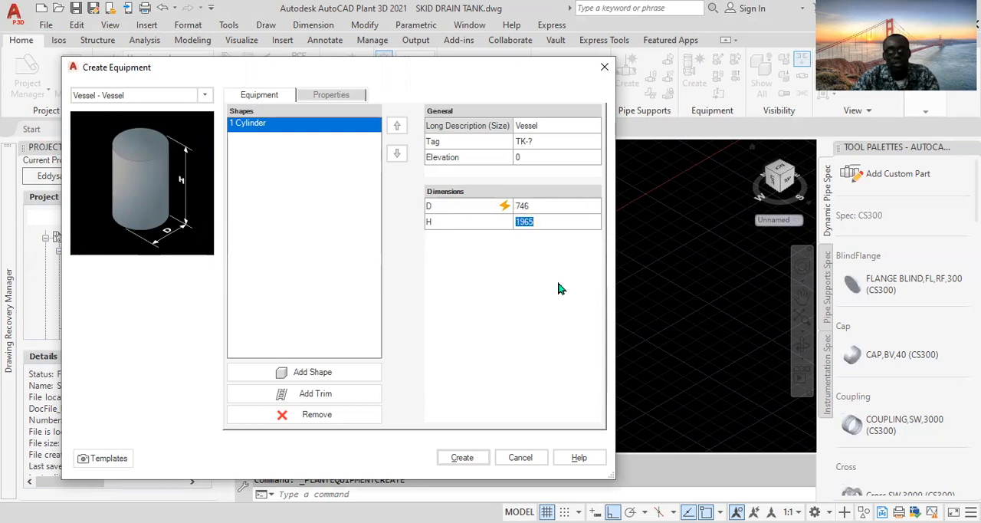
type("19")
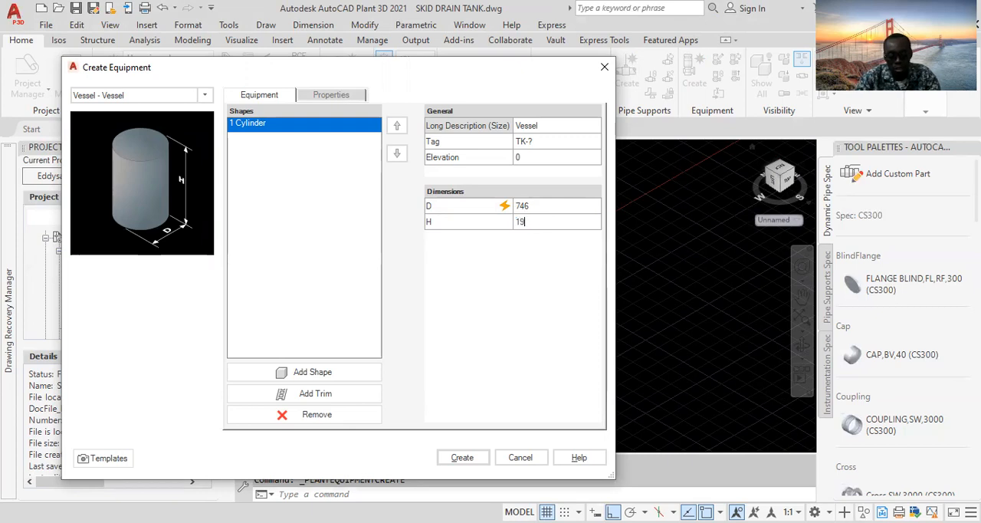
type("65")
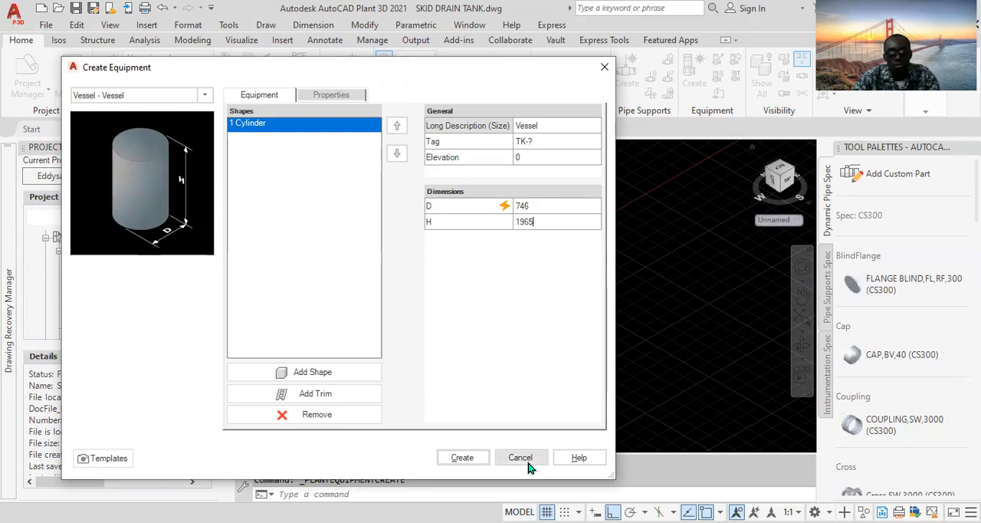
- Create the vessel and place it beside the skid with no rotation
left_click(464, 458)
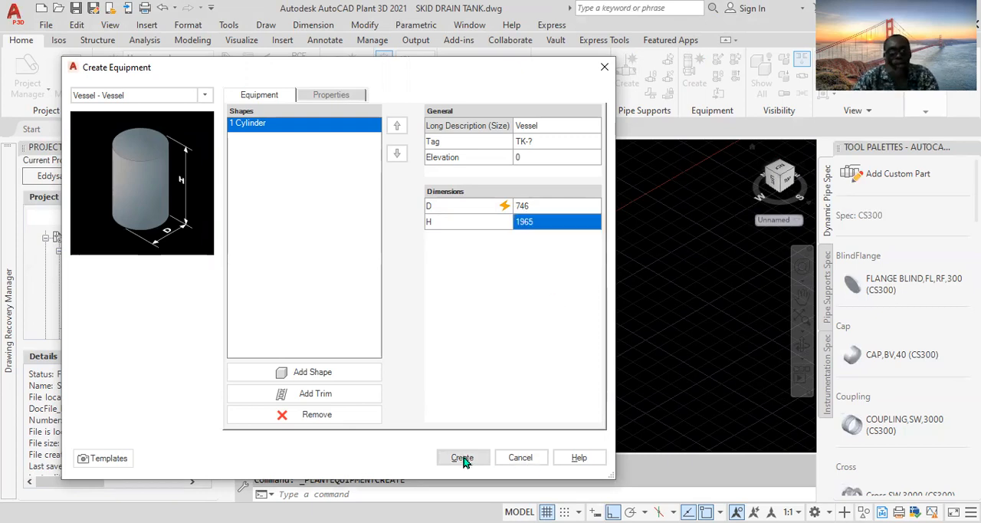
left_click(464, 458)
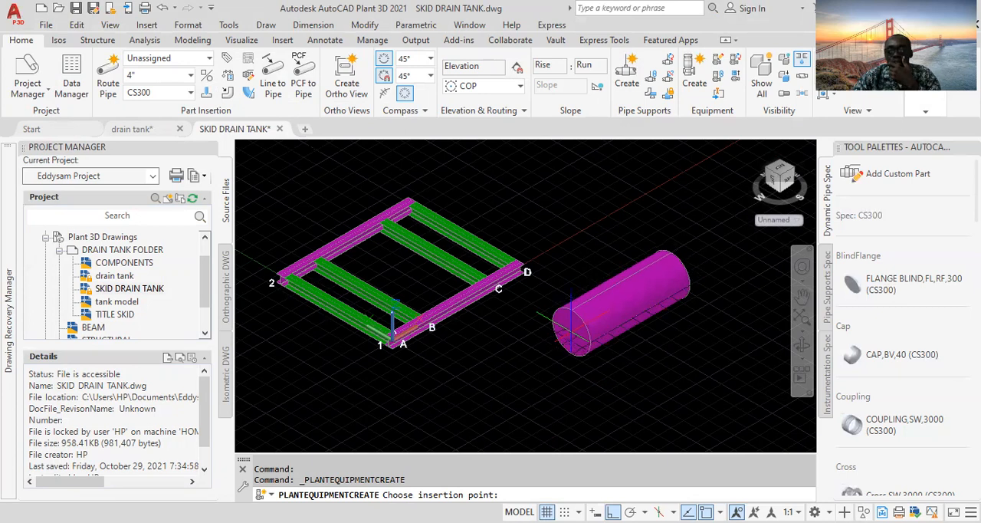
left_click(572, 331)
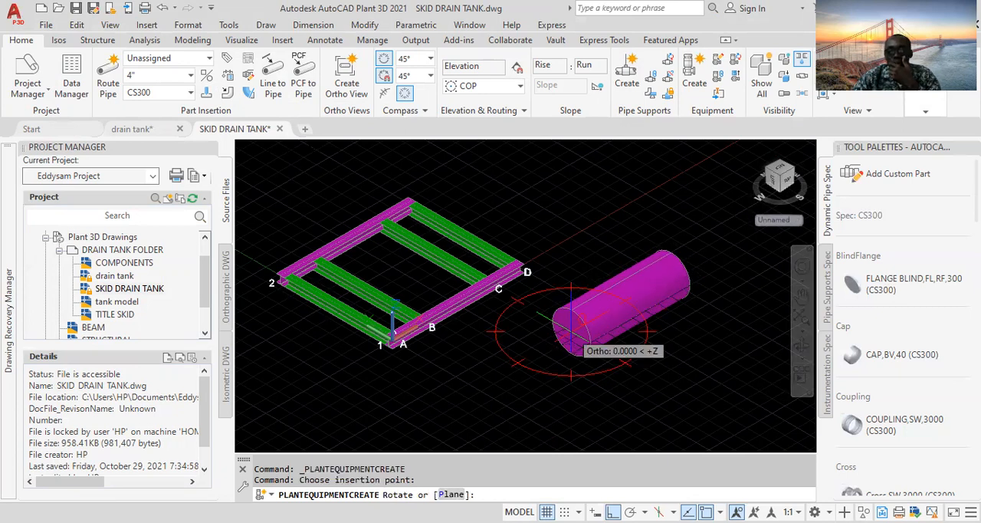
left_click(571, 331)
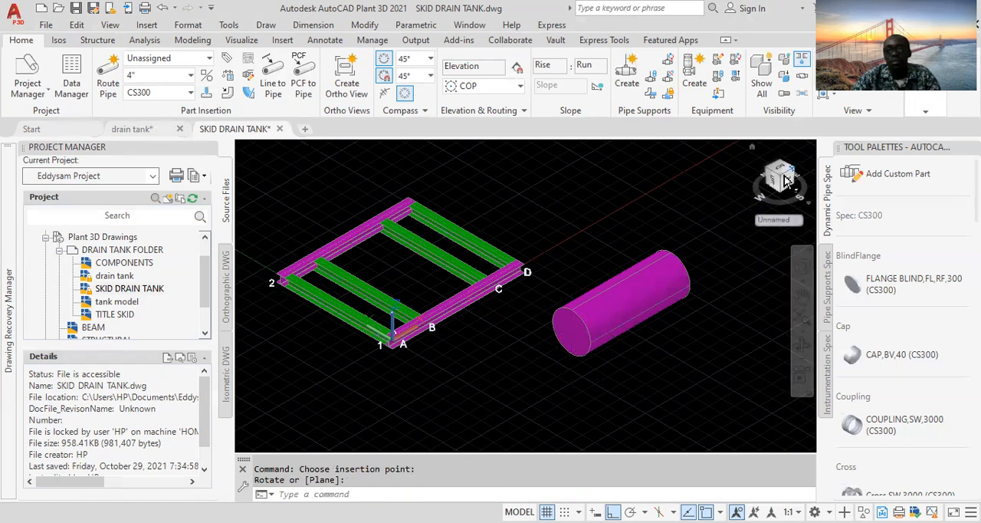
- Assign the new vessel to the vessel layer
left_click(926, 108)
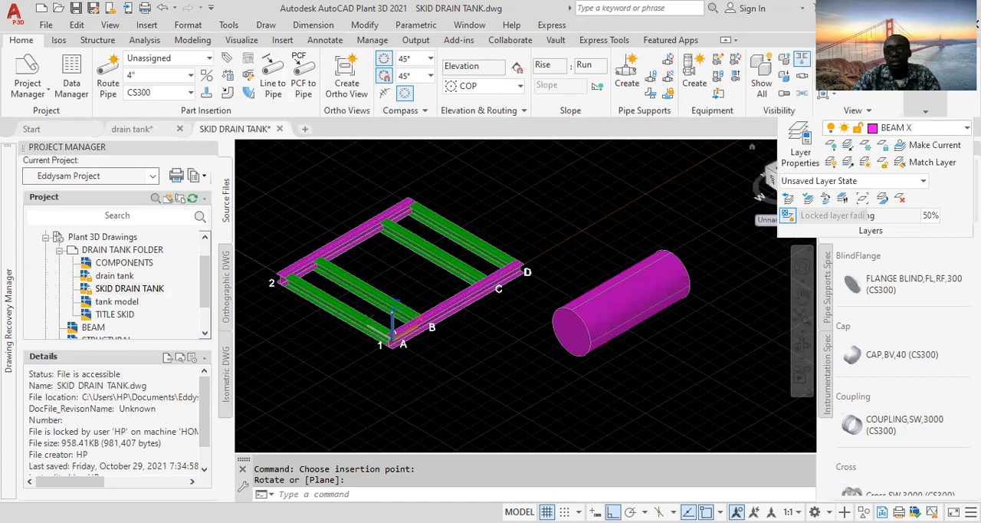
left_click(913, 127)
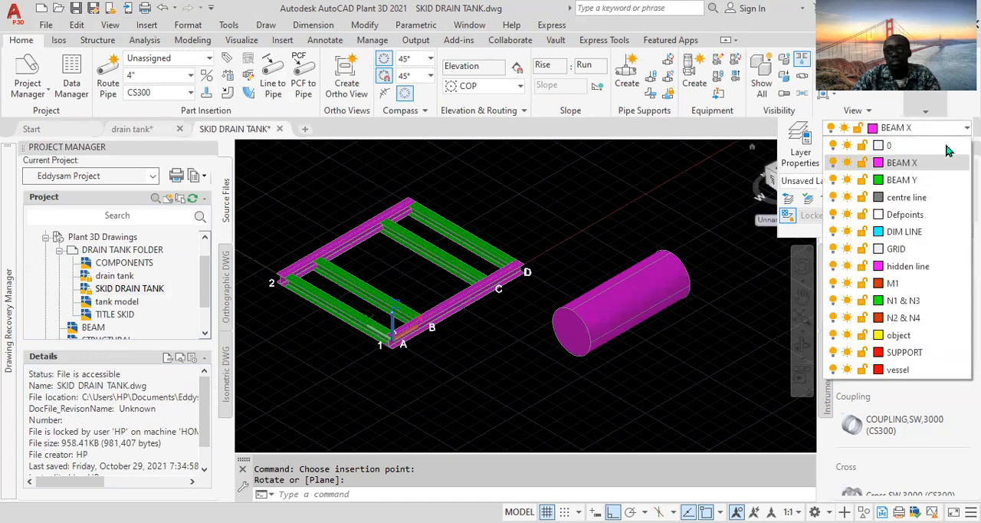
left_click(897, 370)
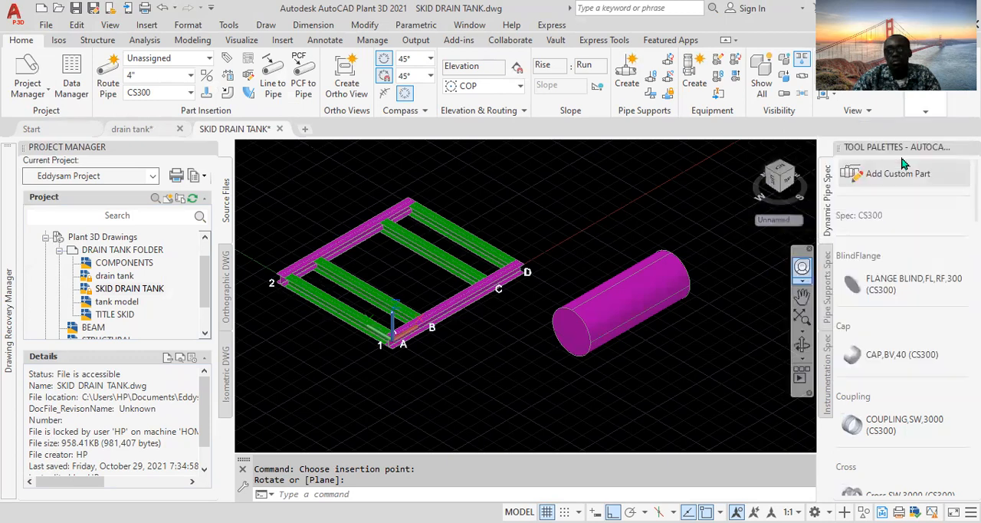
left_click(636, 294)
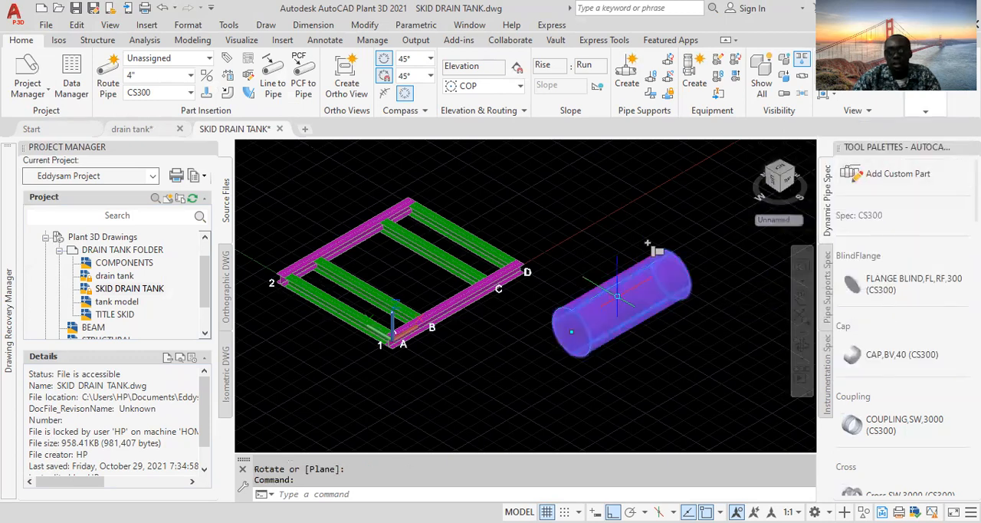
left_click(930, 115)
left_click(949, 131)
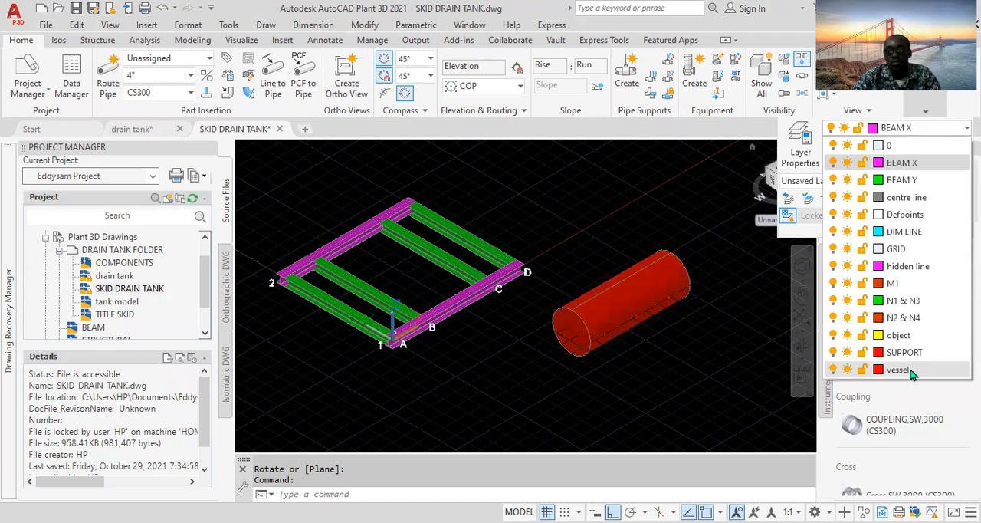
key("Escape")
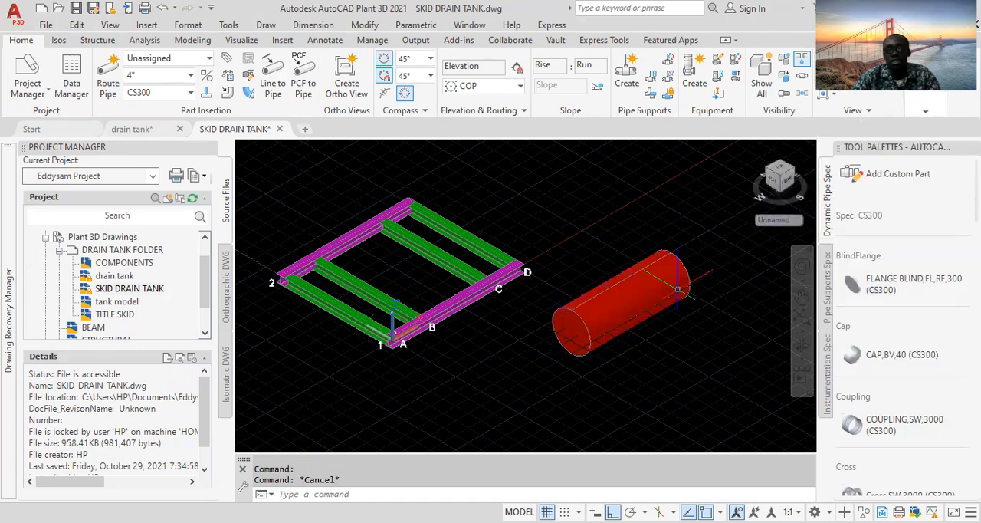
- Add a nozzle to the vessel
mouse_move(664, 273)
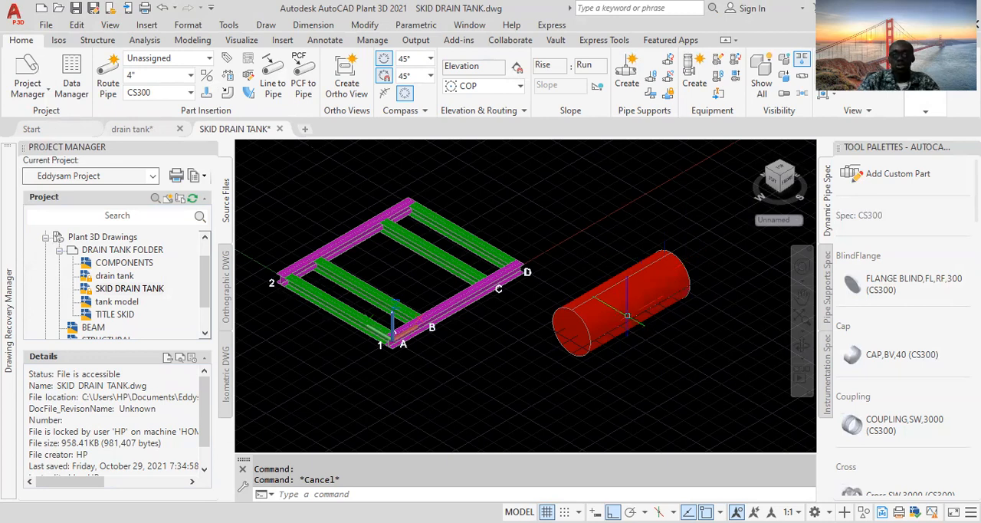
middle_click_drag(663, 291, 621, 306)
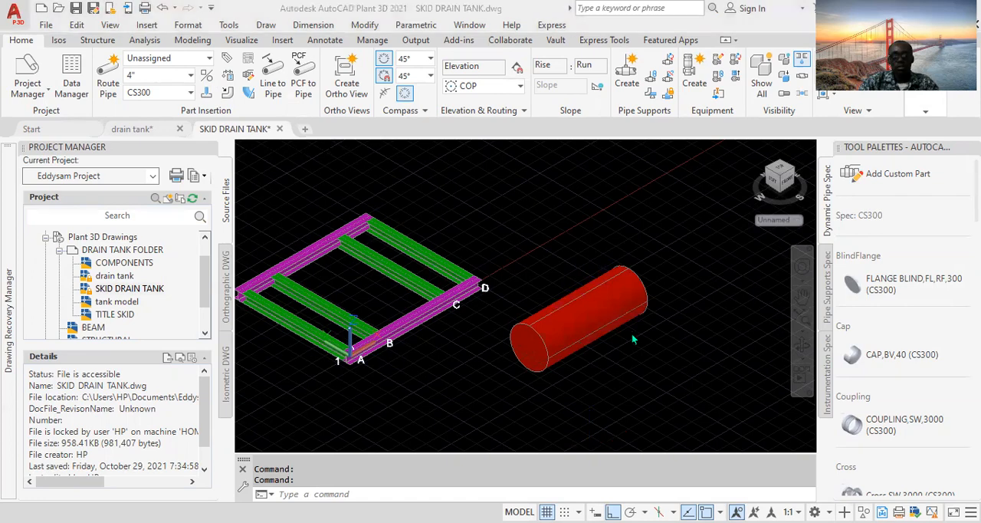
scroll(610, 350, "up", 3)
scroll(609, 350, "down", 1)
scroll(609, 350, "up", 1)
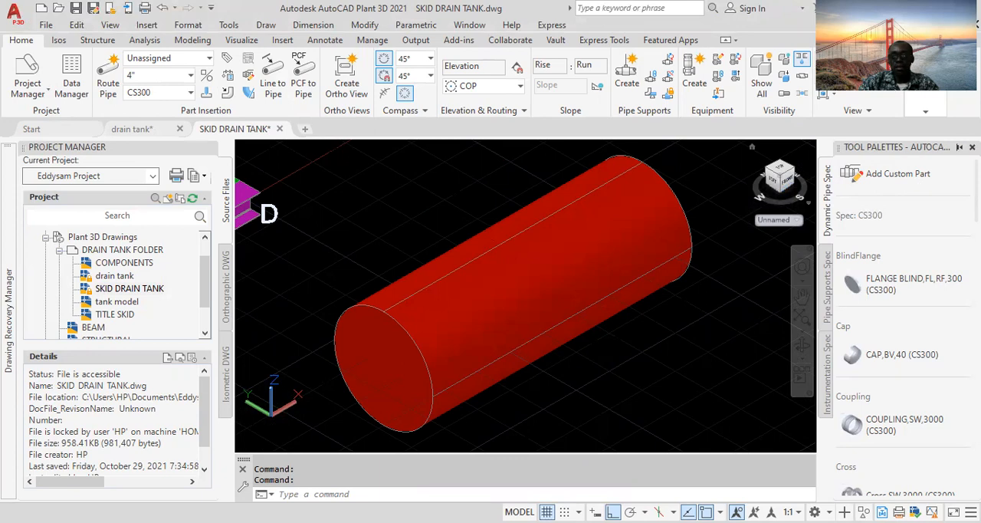
left_click(972, 146)
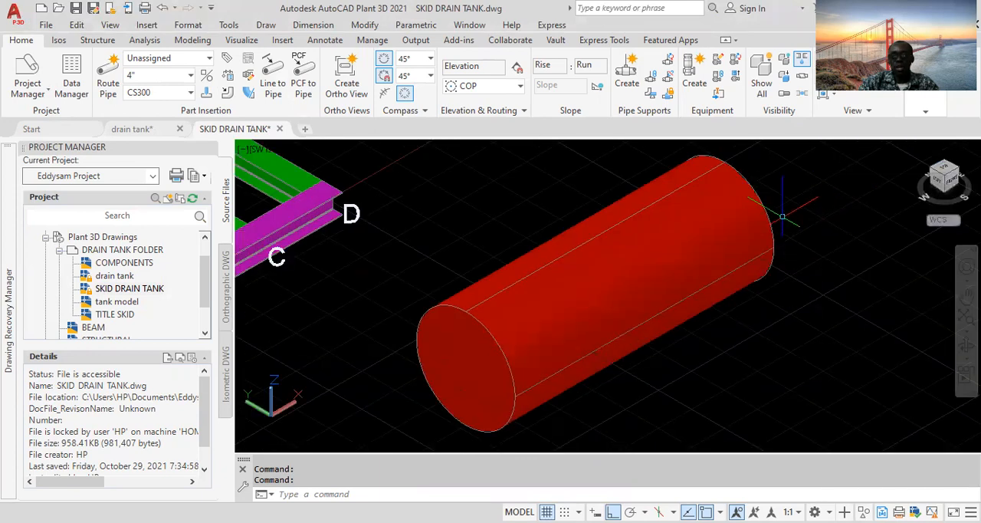
middle_click_drag(699, 259, 647, 256)
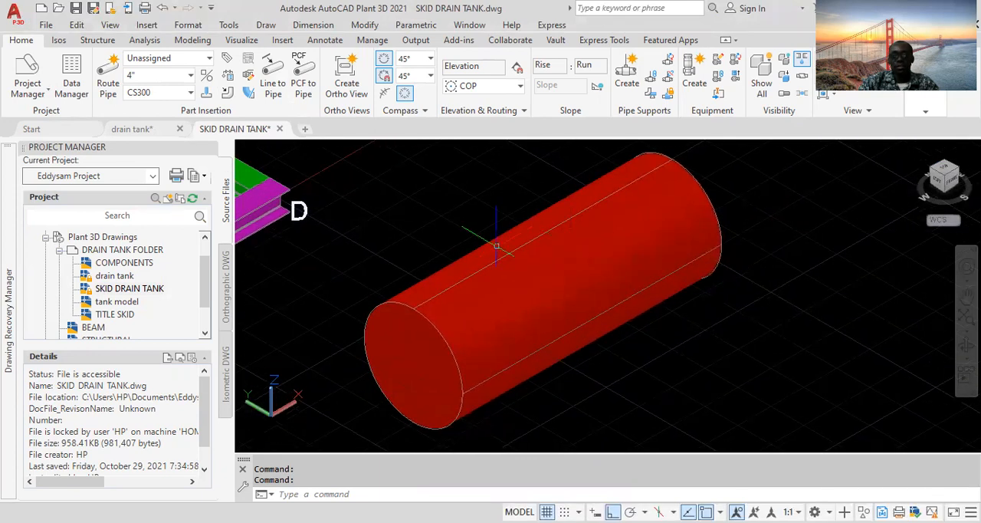
middle_click_drag(443, 230, 409, 235)
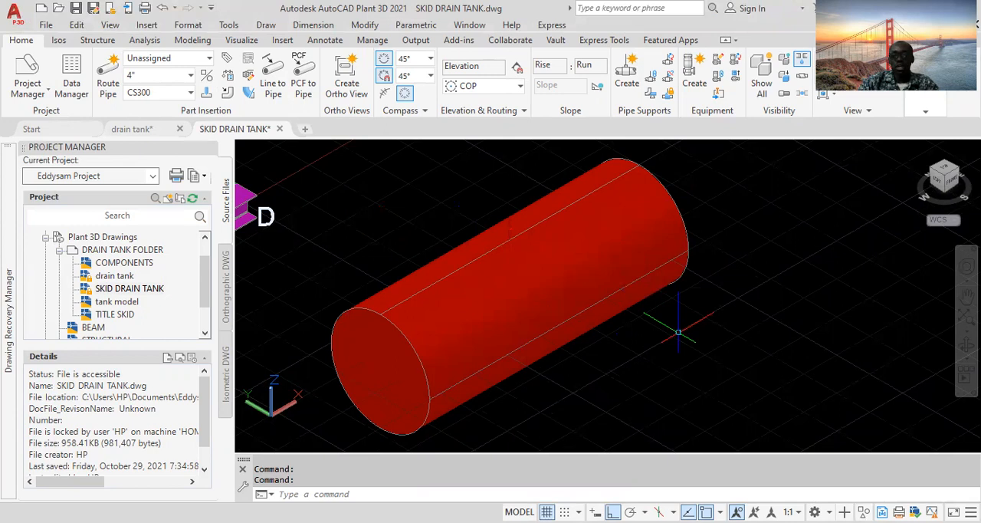
left_click(516, 277)
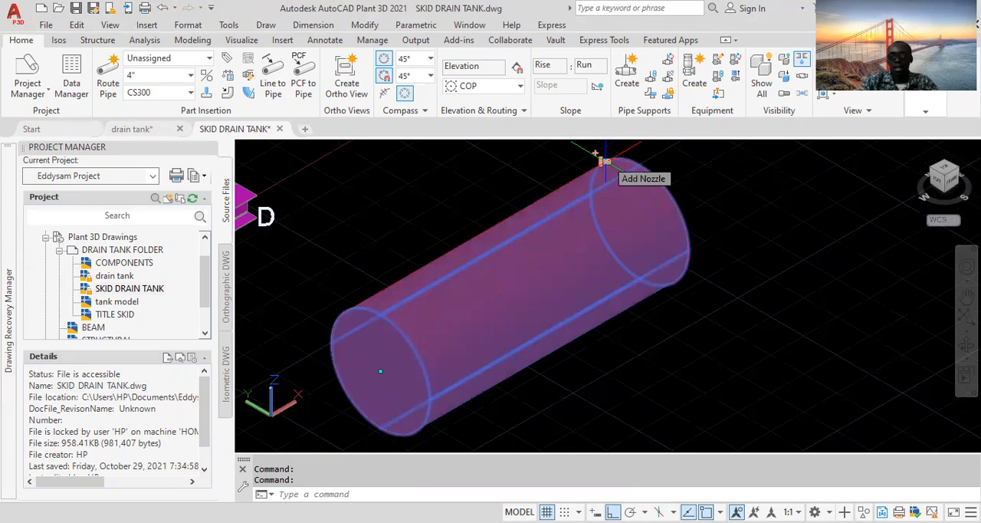
left_click(605, 161)
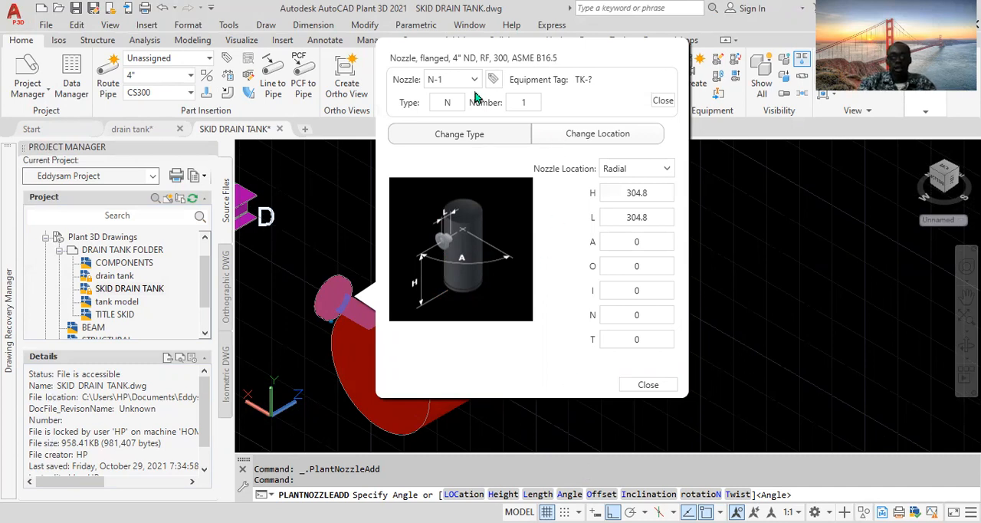
- Position the first nozzle radially at height H 135, length L 152 and angle A 90
left_click(663, 101)
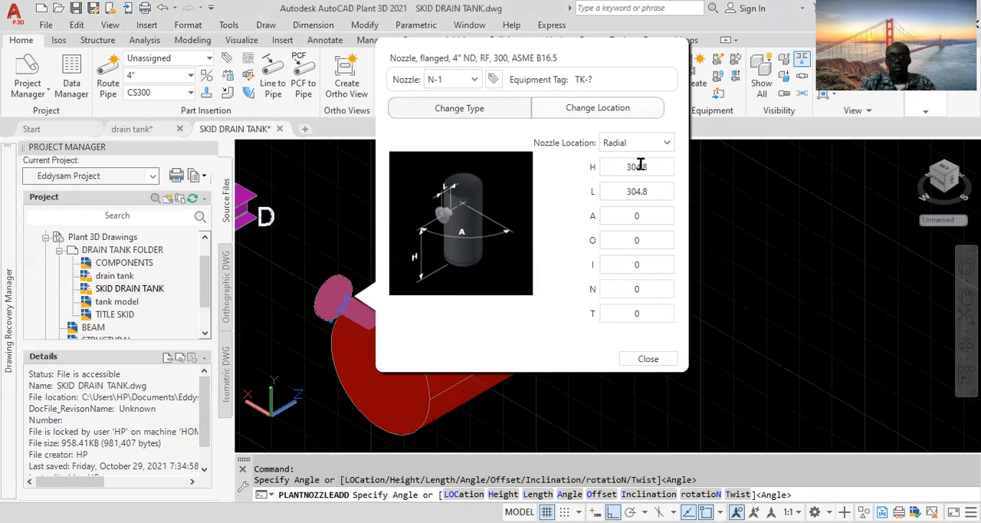
double_click(666, 168)
type("135")
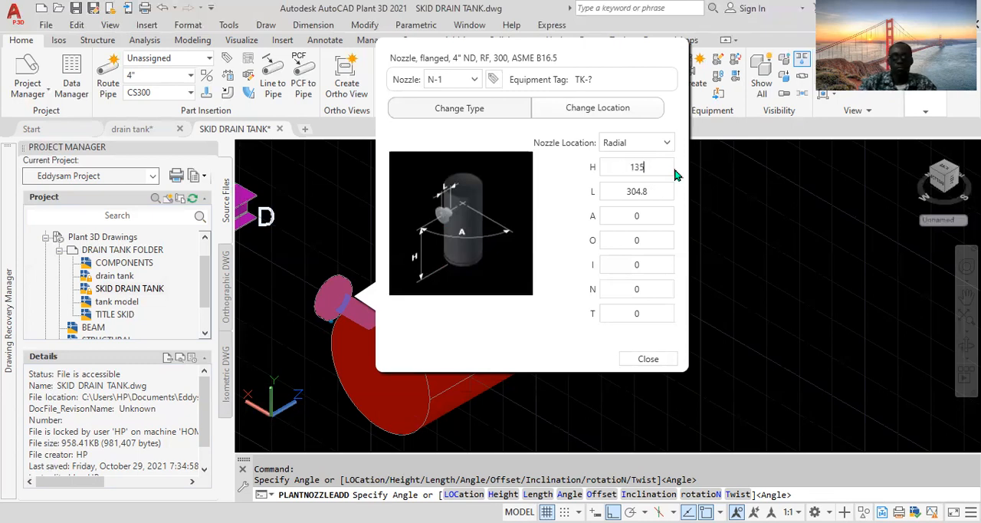
double_click(642, 191)
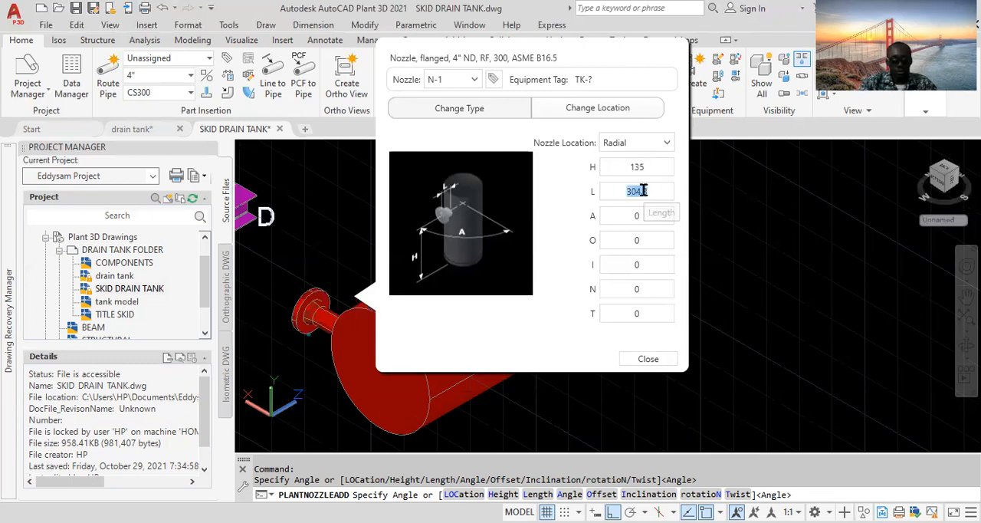
type("152")
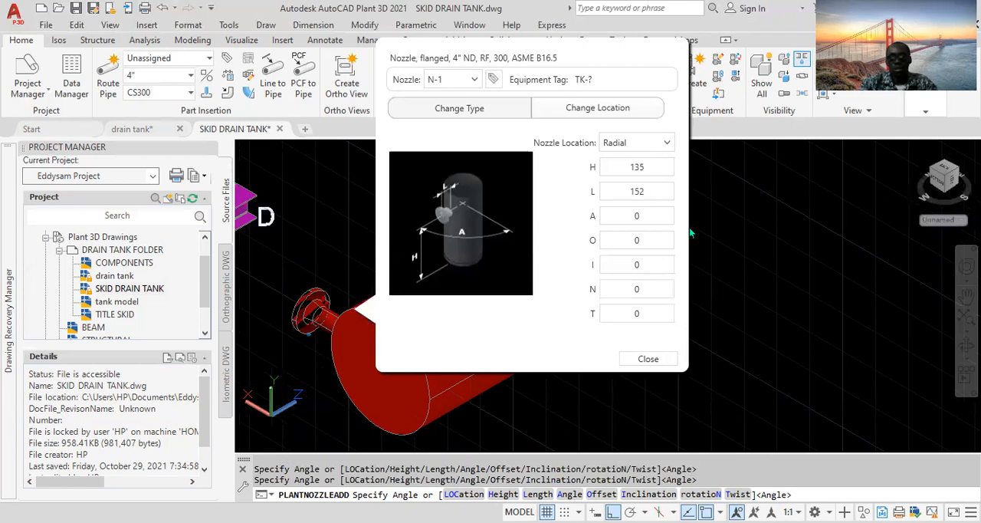
double_click(650, 219)
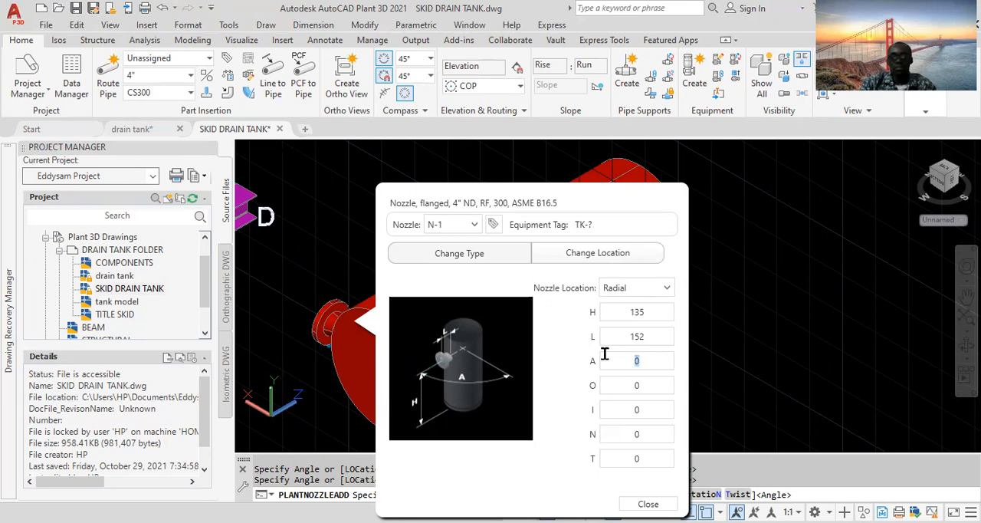
type("90")
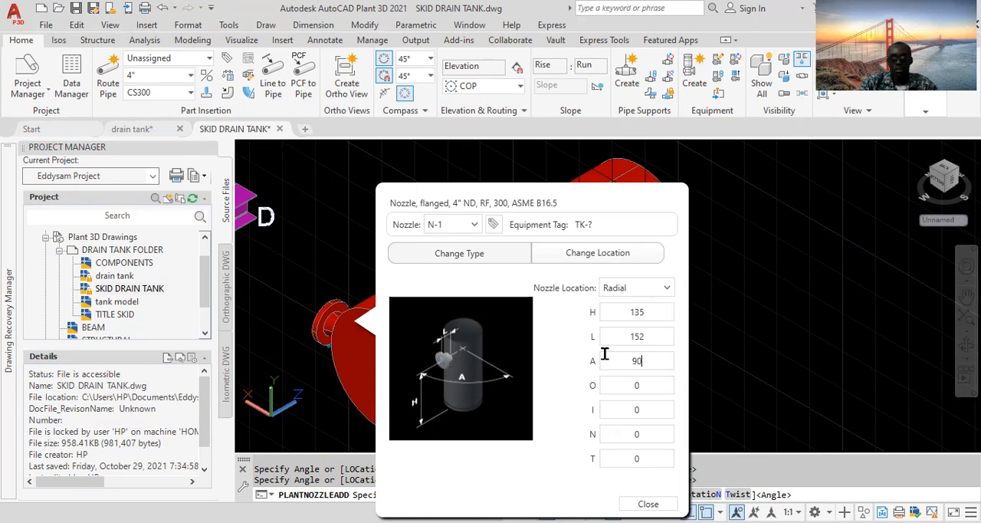
- Change the nozzle type to a 4" RF class 150 flanged nozzle and finish placing it
double_click(646, 336)
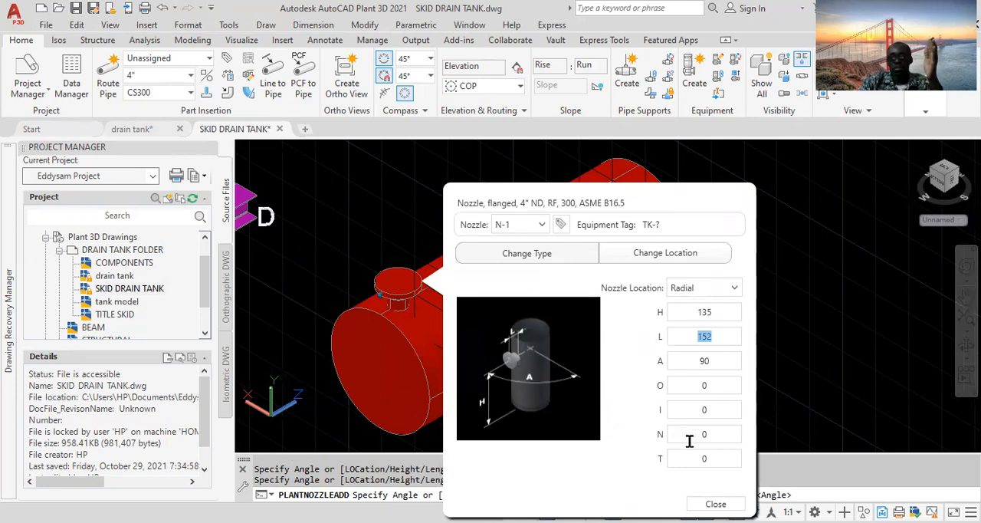
left_click(535, 256)
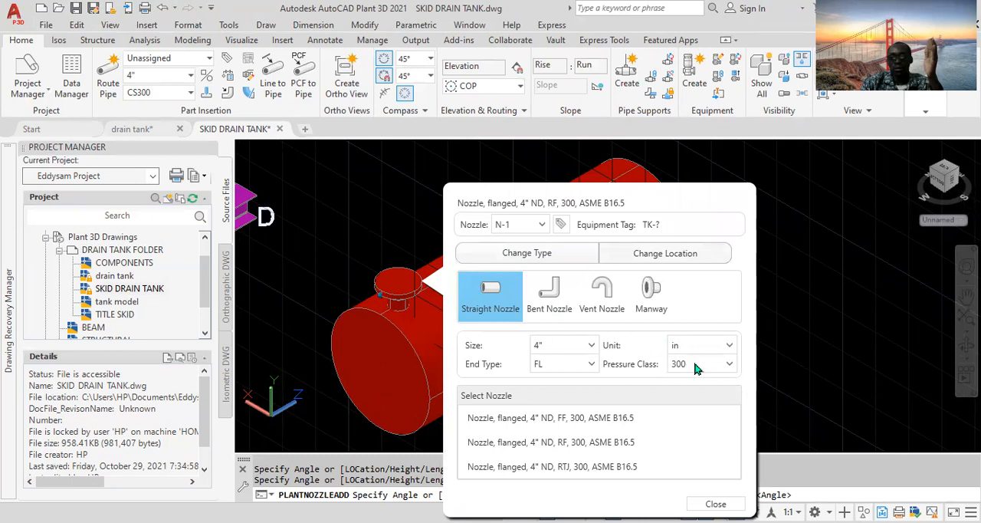
left_click(726, 366)
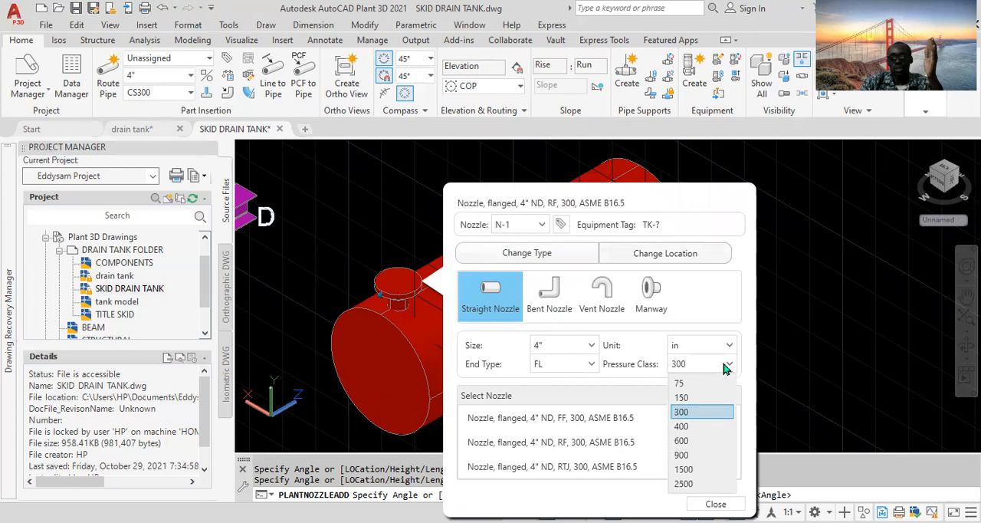
left_click(705, 397)
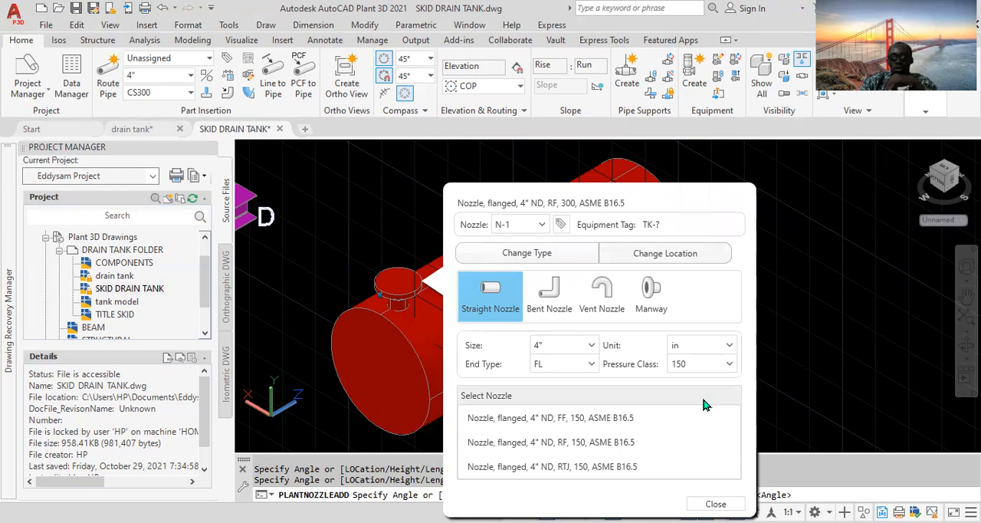
left_click(566, 446)
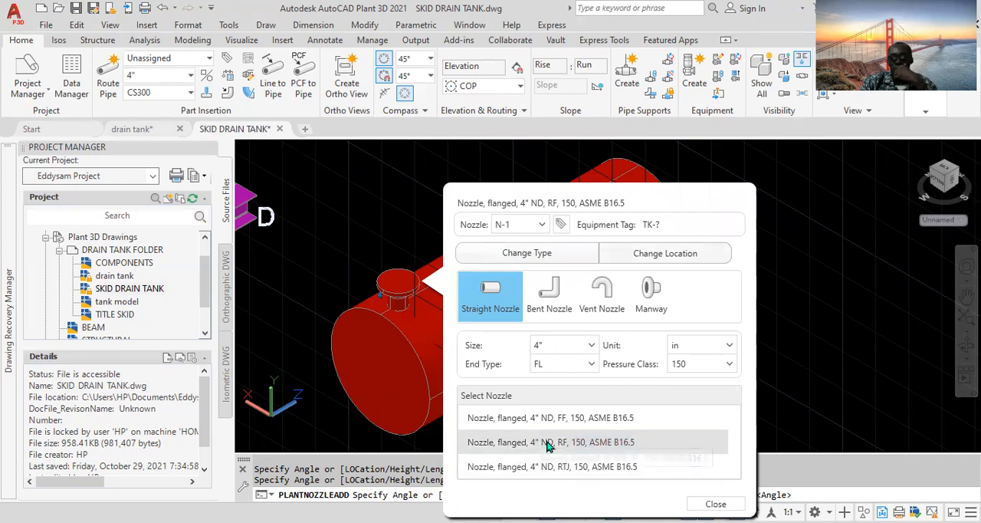
left_click(543, 443)
left_click(717, 504)
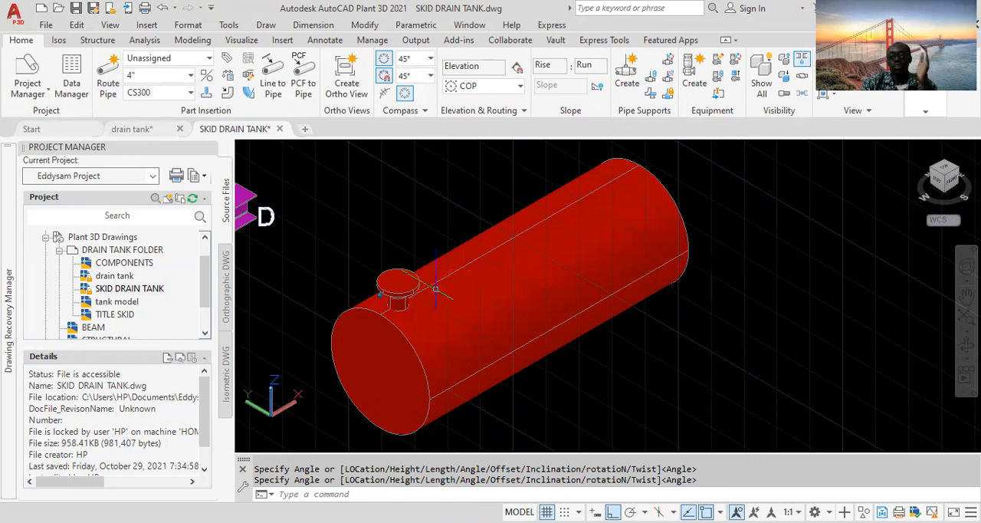
- Assign the vessel a tag with type DT and number 001
mouse_move(407, 289)
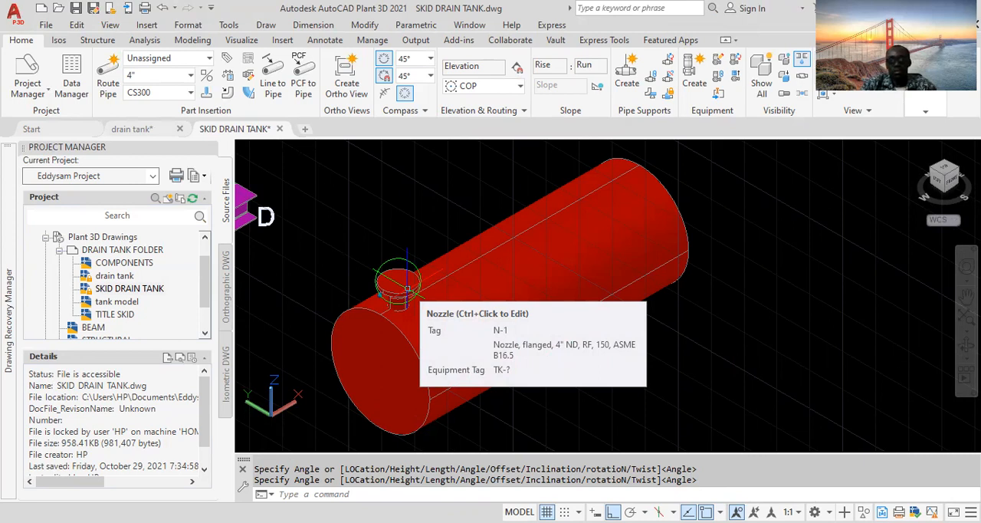
left_click(520, 289)
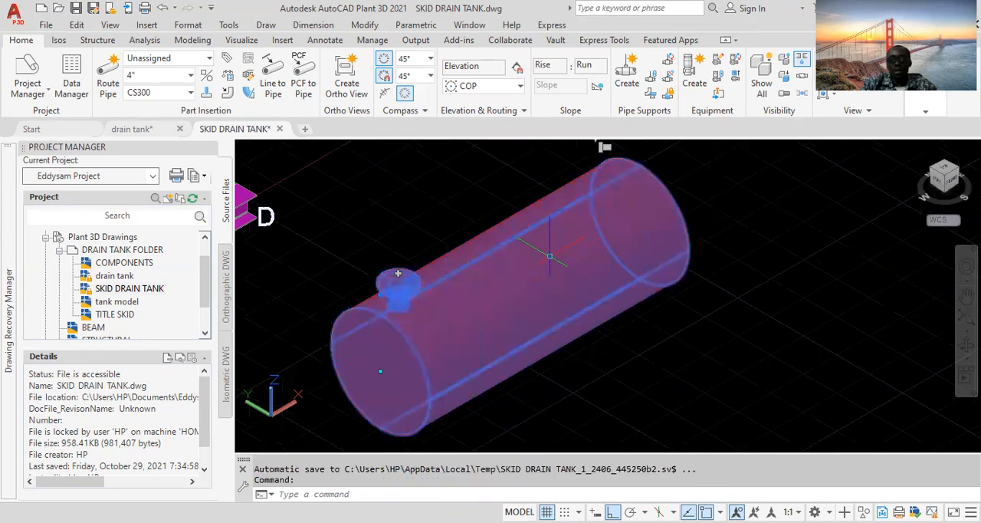
key("Escape")
left_click(548, 282)
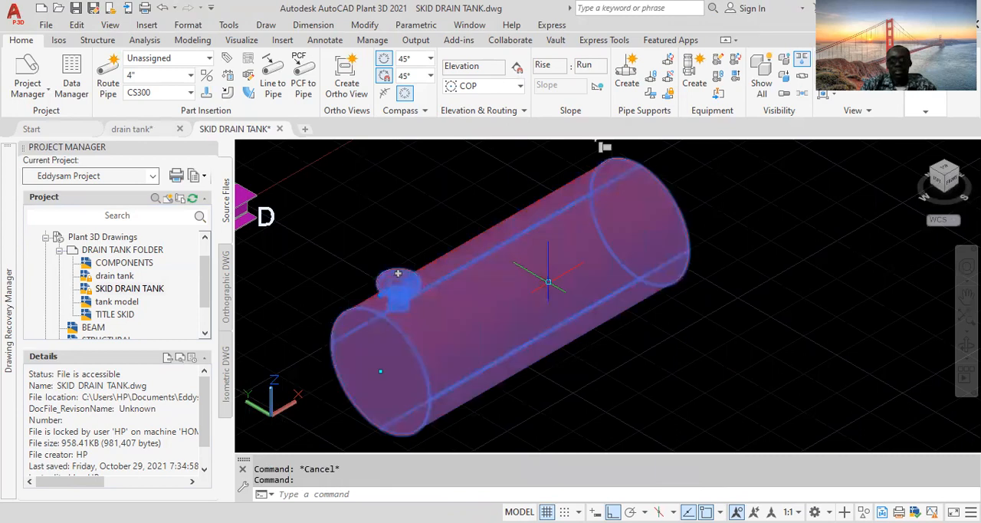
right_click(550, 287)
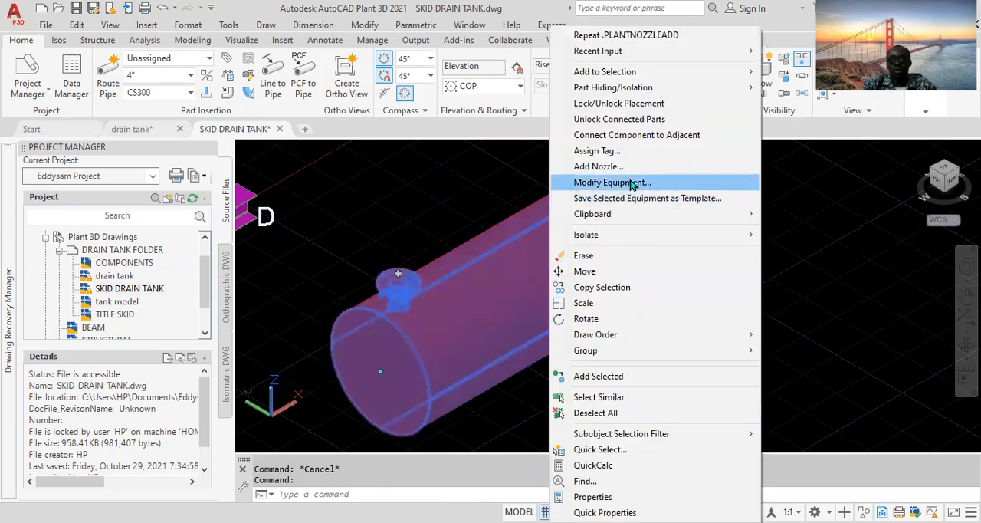
left_click(597, 151)
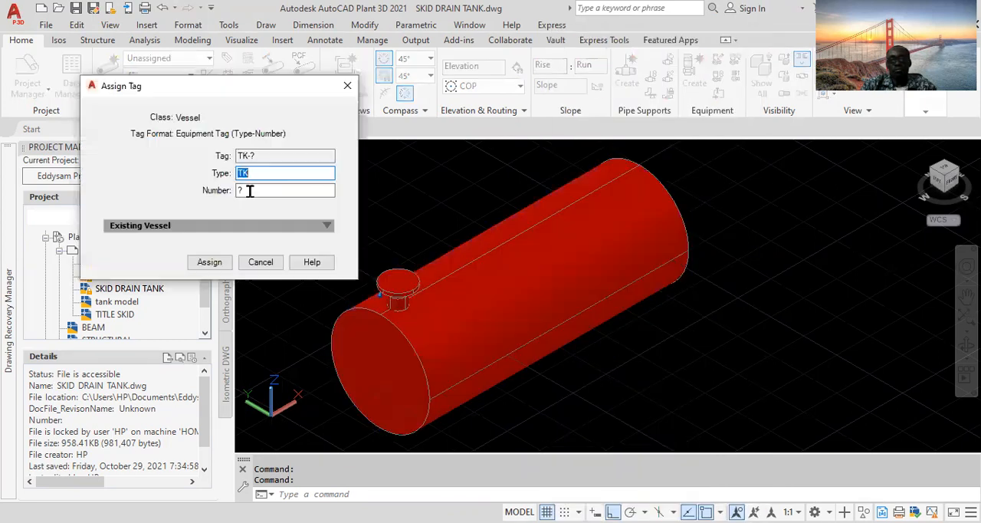
type("DT")
left_click(263, 192)
type("001")
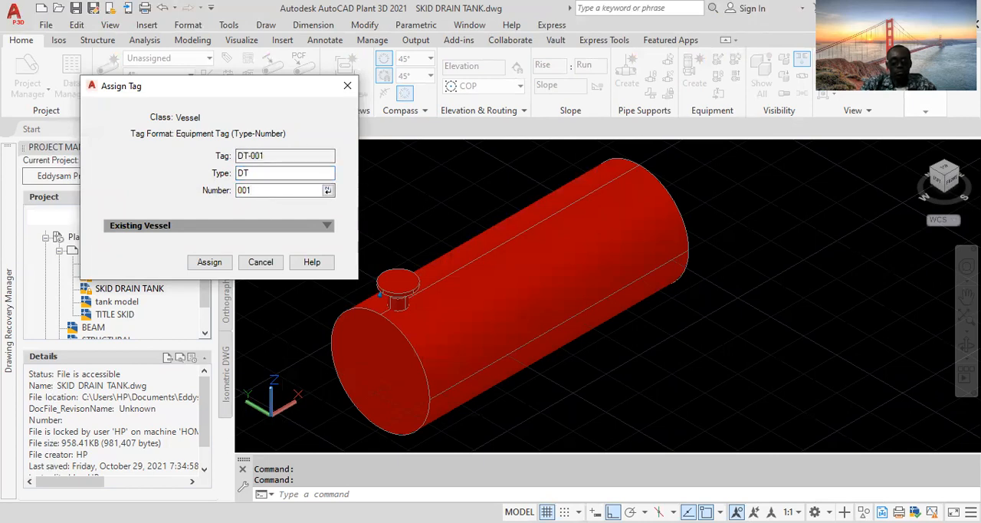
left_click(207, 265)
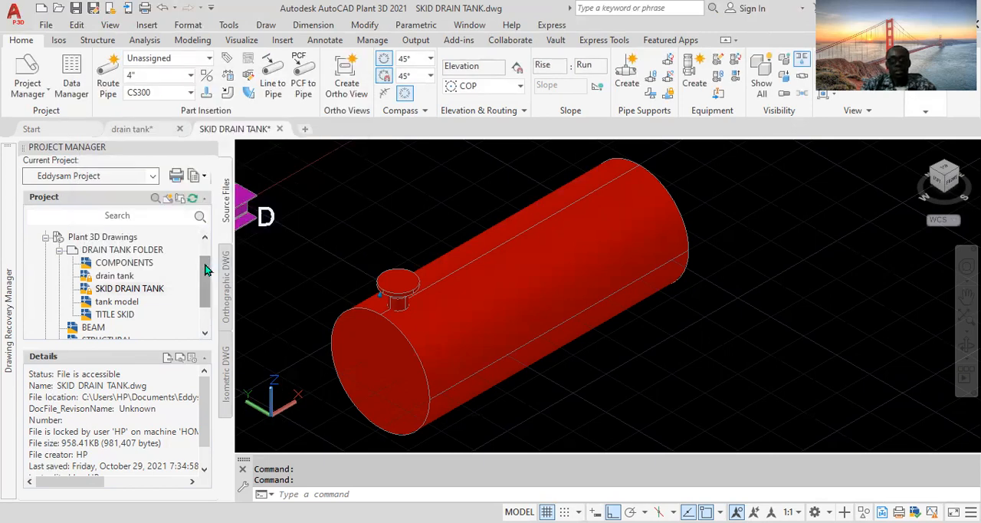
- Start adding a second nozzle to the tagged vessel
mouse_move(558, 278)
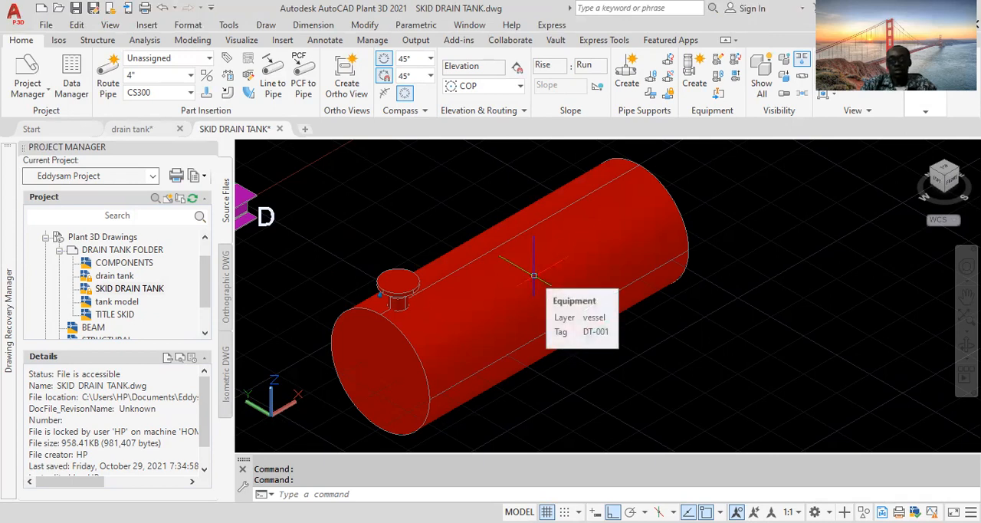
left_click(529, 269)
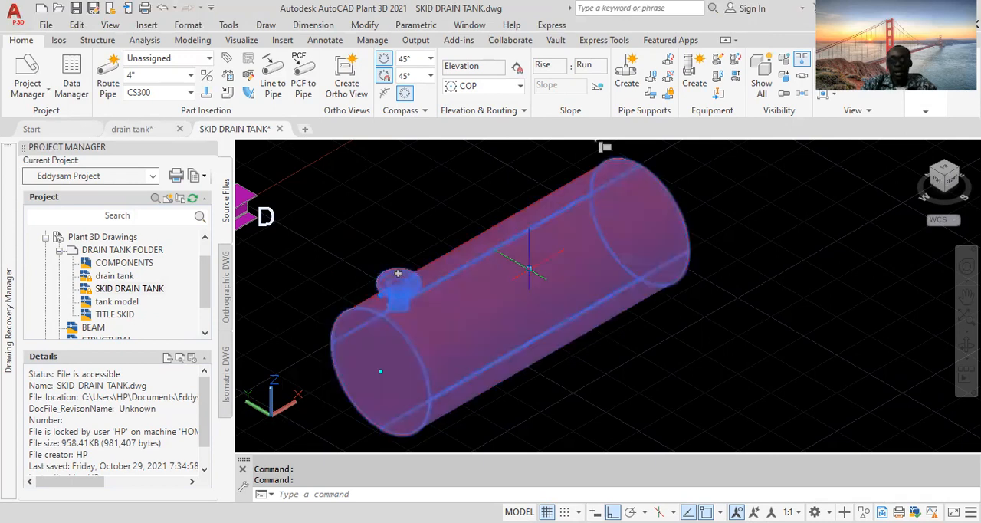
middle_click_drag(567, 207, 566, 225)
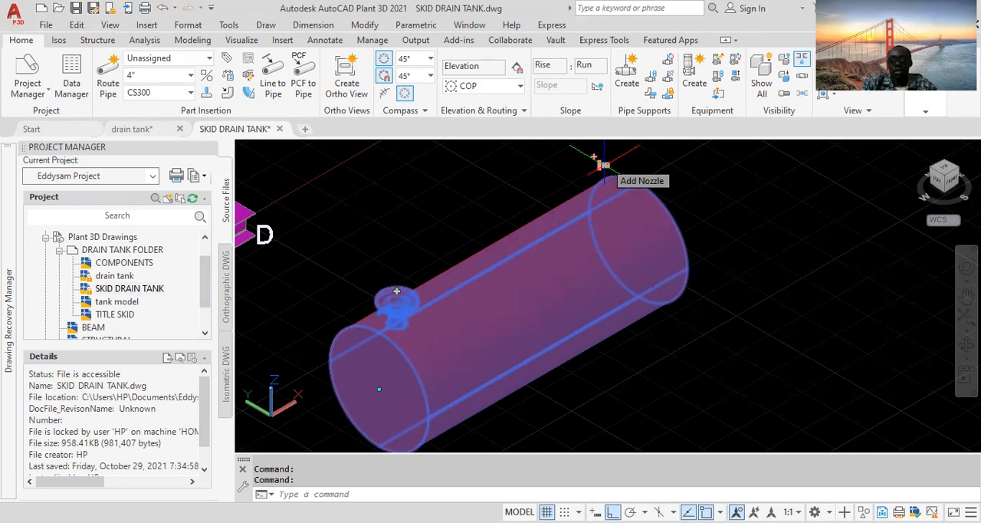
key("Escape")
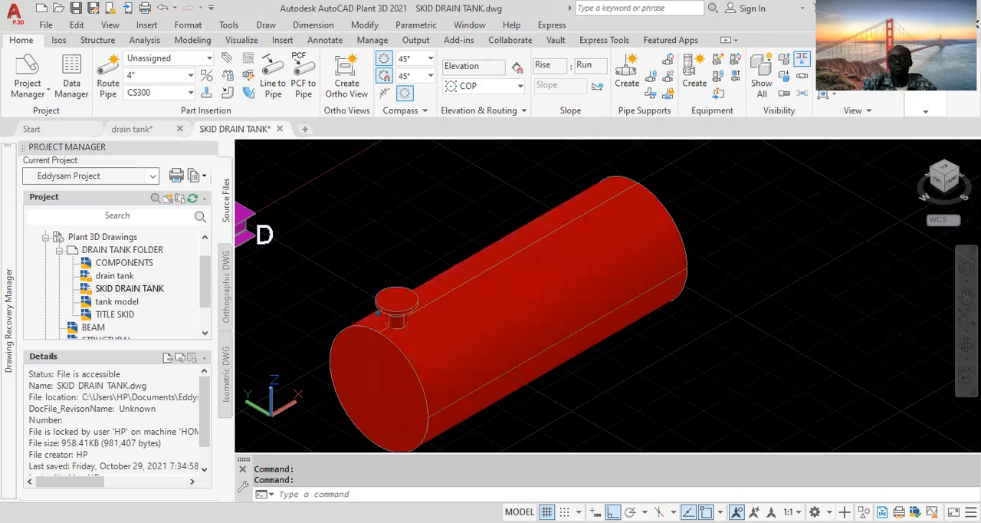
left_click(378, 312)
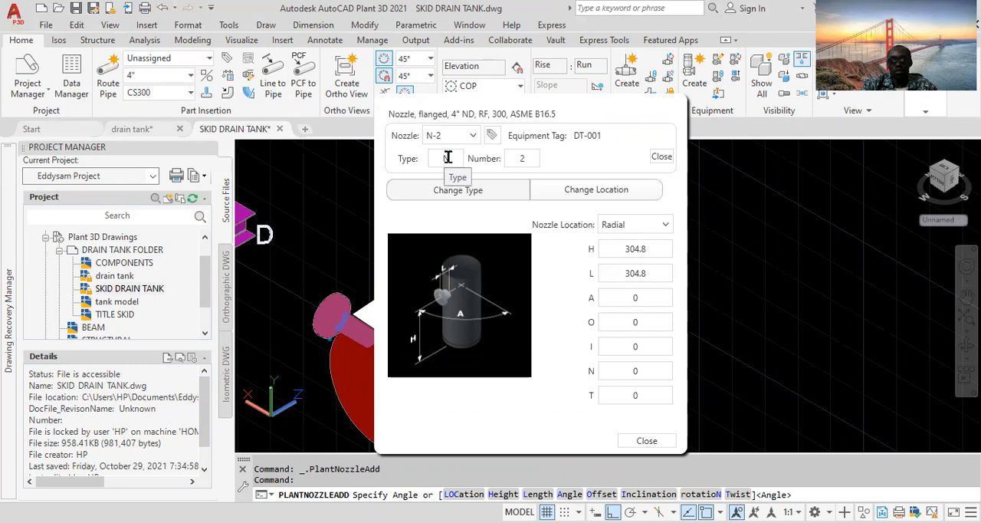
left_click(661, 158)
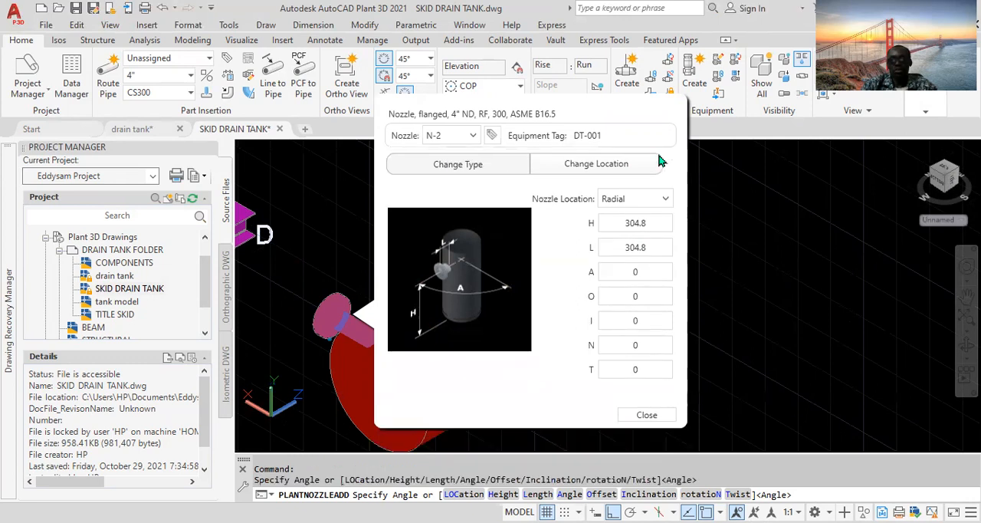
left_click(647, 222)
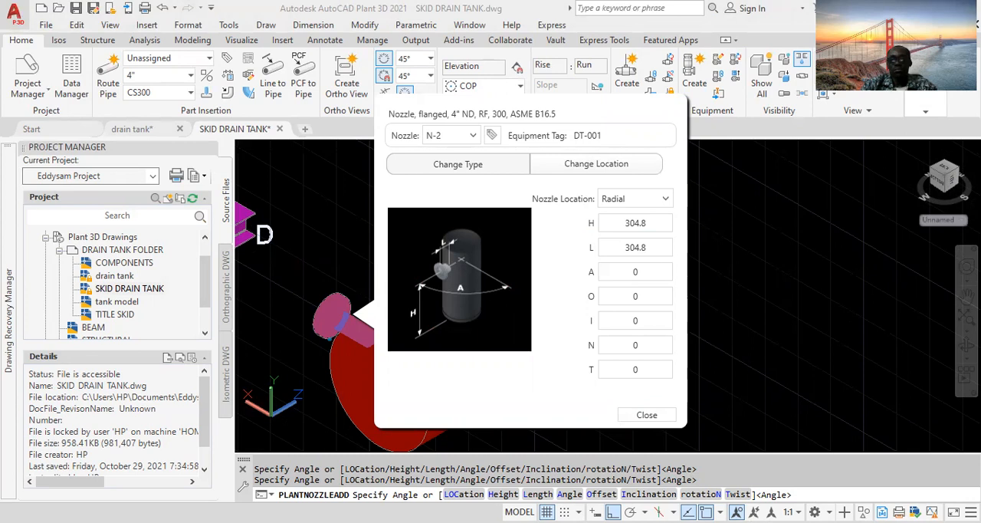
- Enter 1790 as the second nozzle's length L
double_click(643, 250)
type("179")
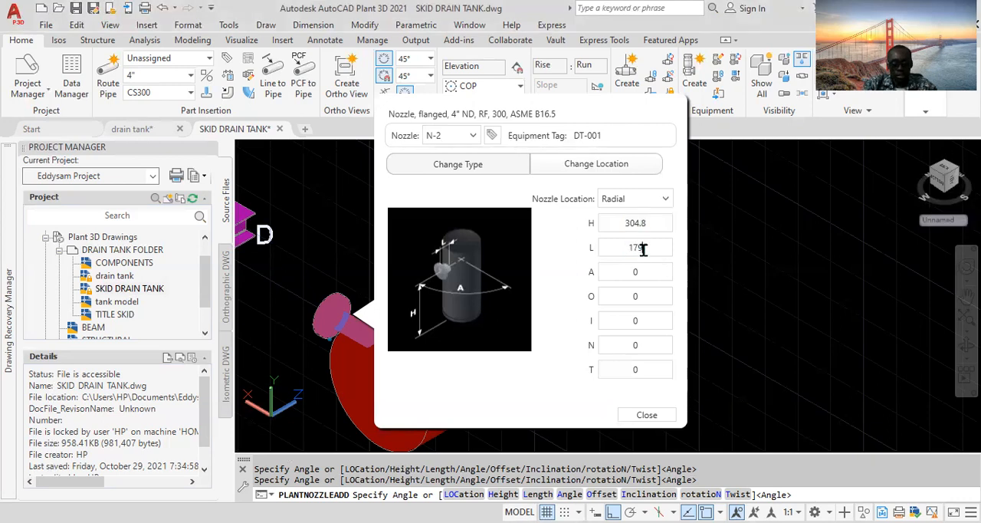
type("0")
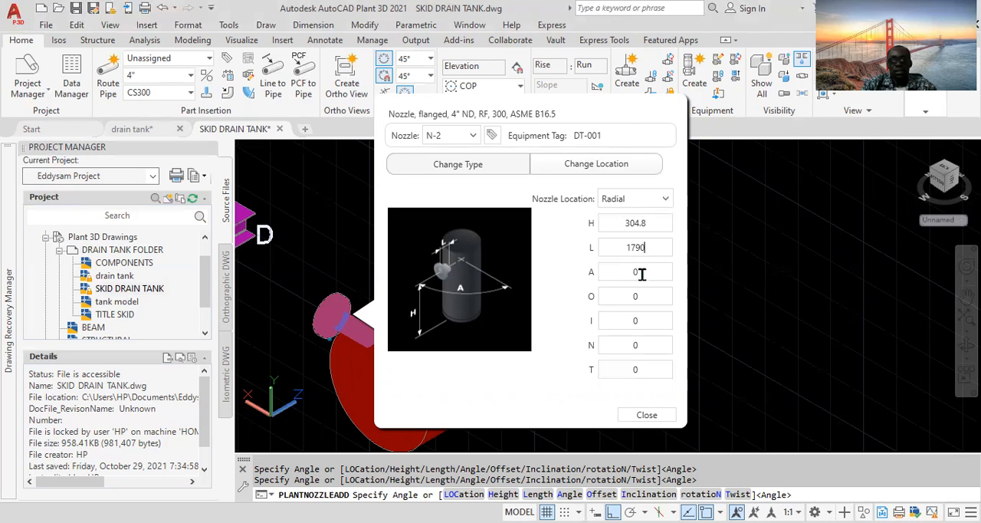
double_click(643, 275)
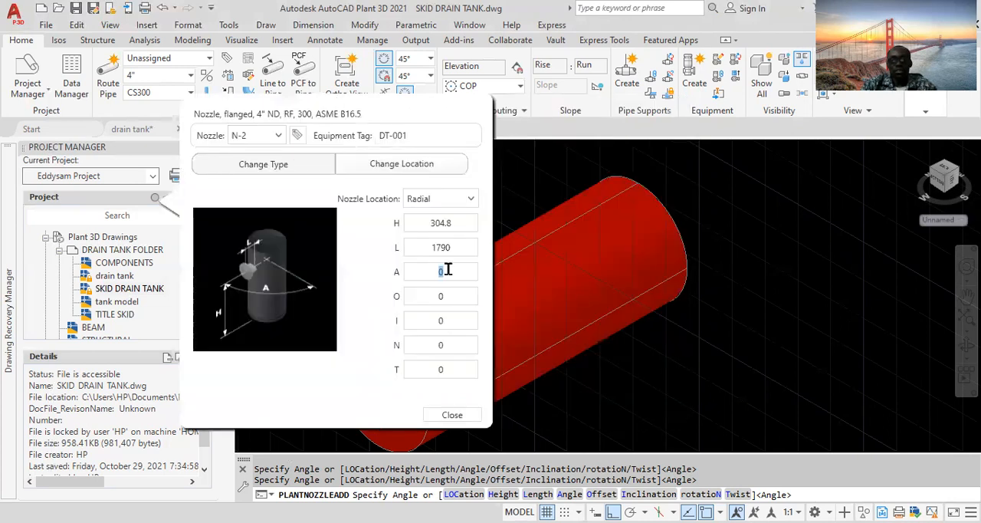
- Set the second nozzle's height H to 1790 and length L to 152
double_click(455, 223)
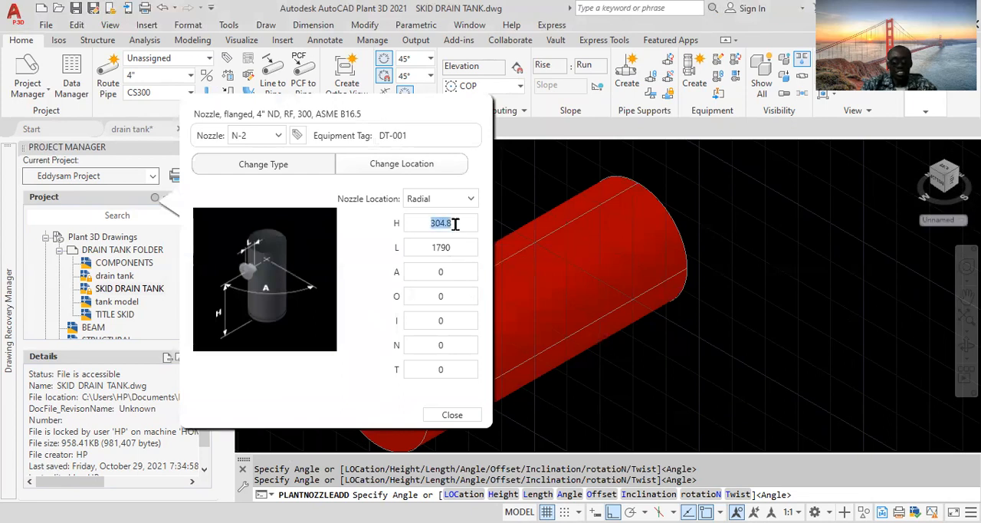
type("1790")
double_click(450, 244)
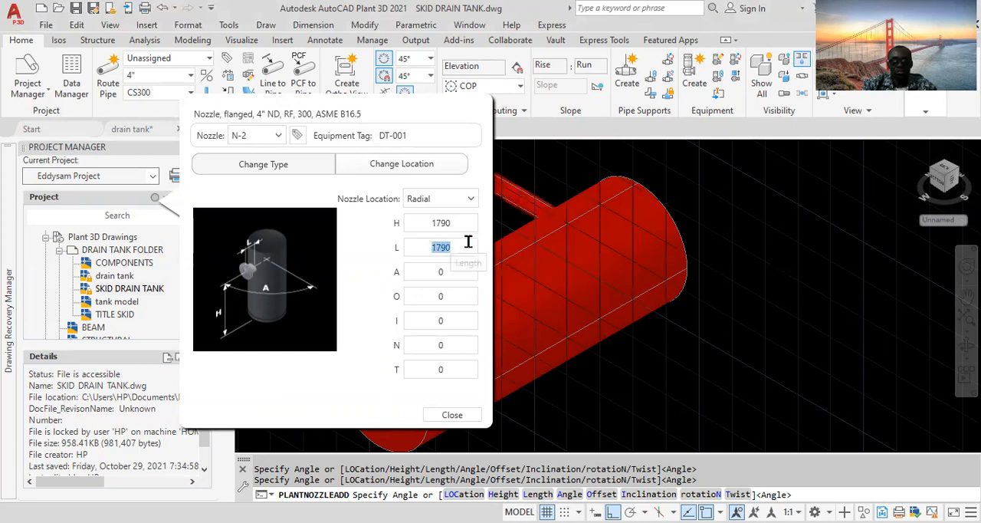
type("152")
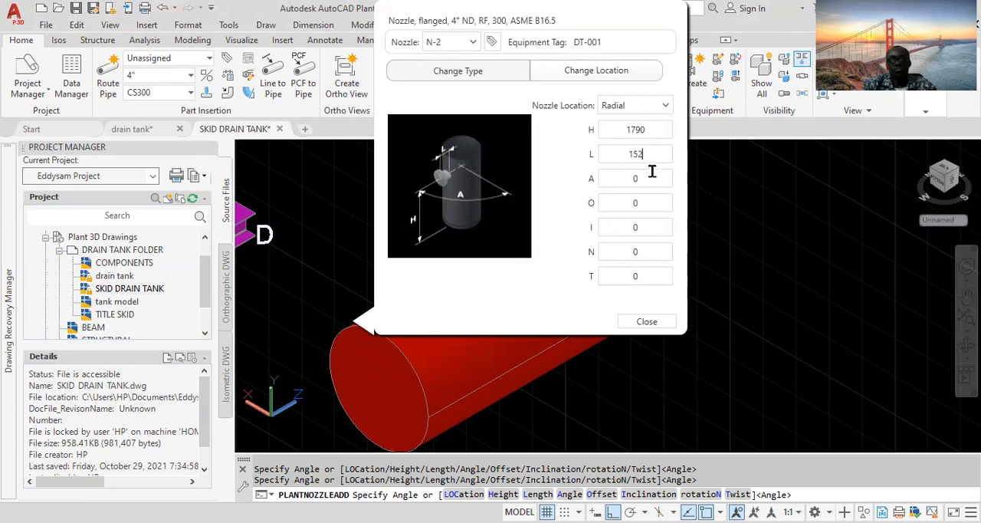
- Set the second nozzle's angle A to 180
key("Tab")
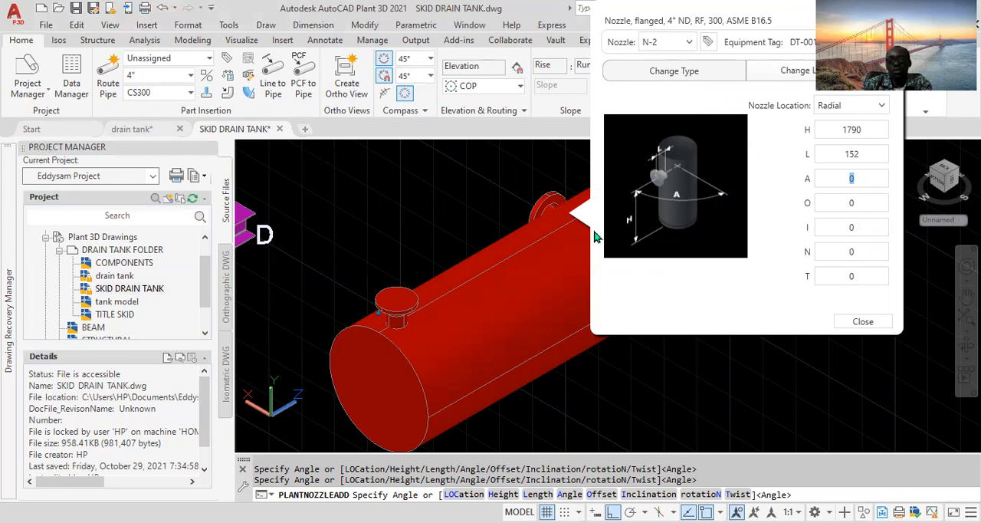
left_click(862, 178)
key("BackSpace")
type("180")
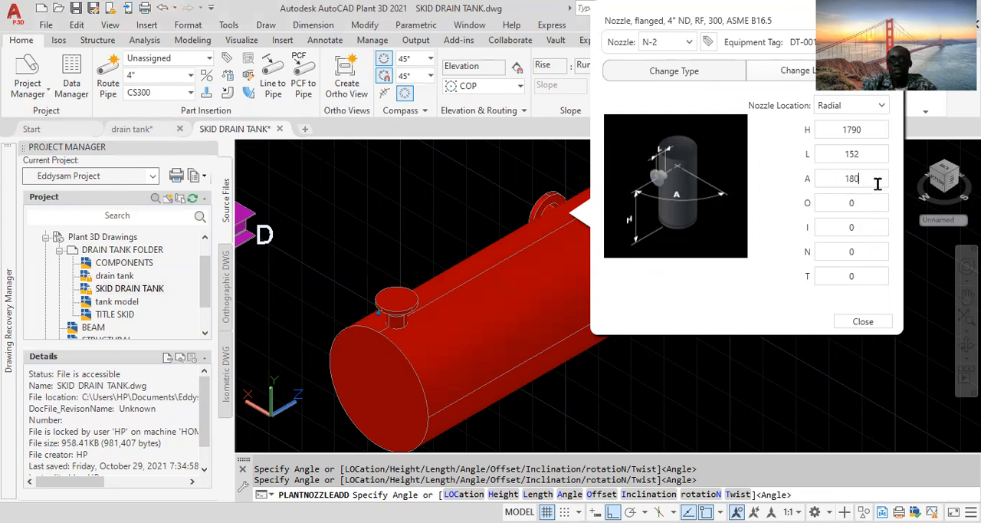
double_click(853, 152)
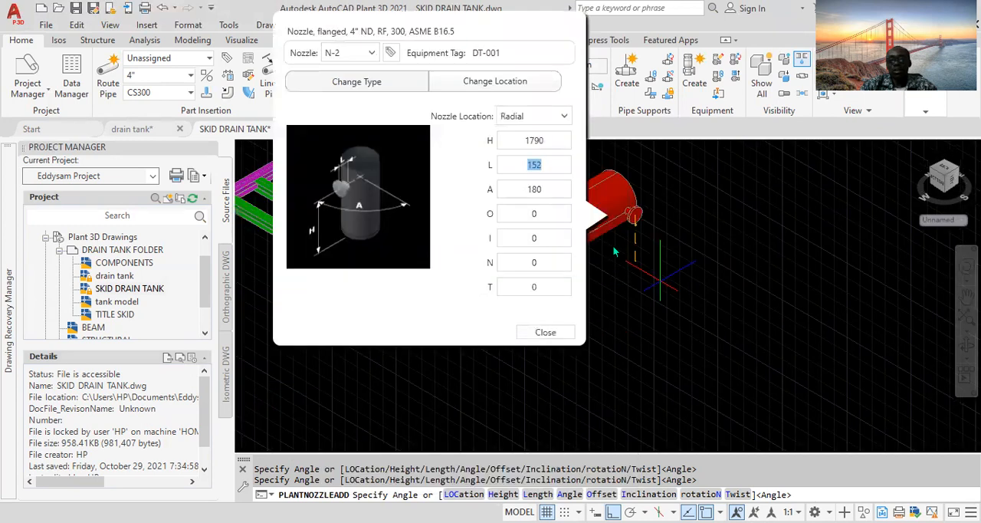
- Set the second nozzle's angle A to 270
scroll(616, 249, "down", 1)
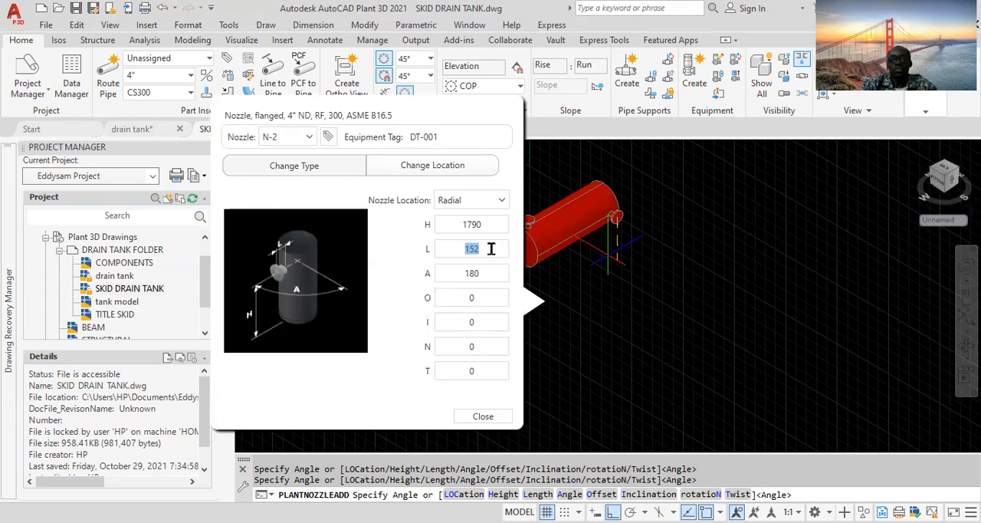
left_click(486, 273)
type("279")
key("BackSpace")
type("0")
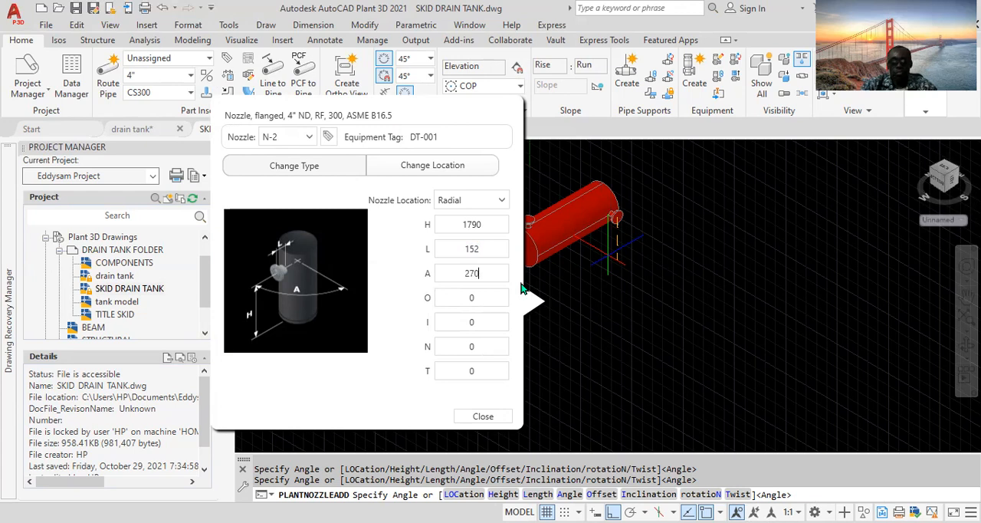
- Change the second nozzle's type to a 3" straight flanged nozzle
double_click(491, 249)
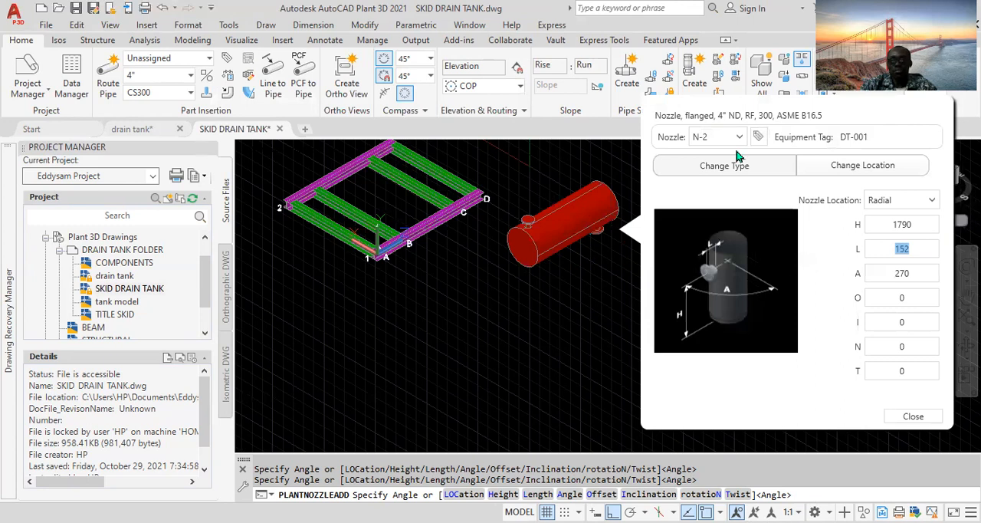
left_click(726, 171)
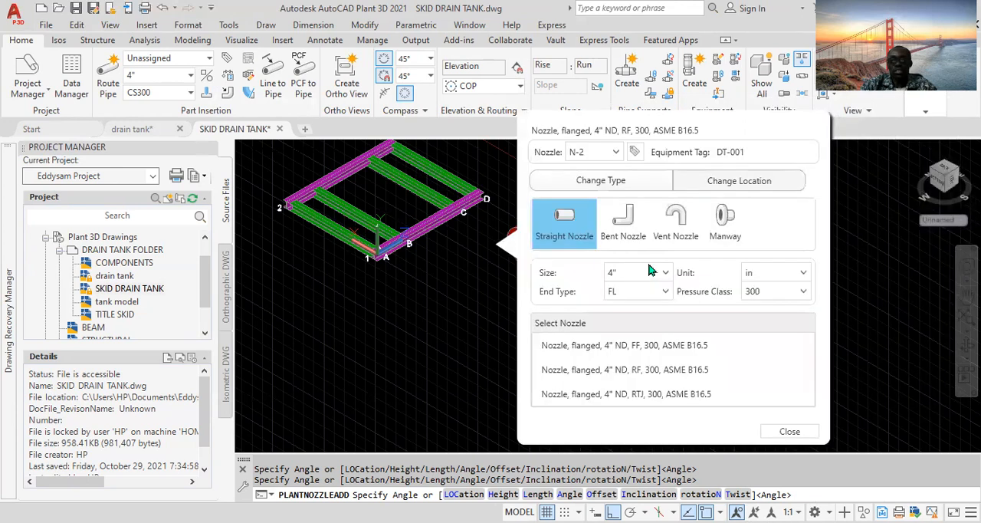
left_click(647, 274)
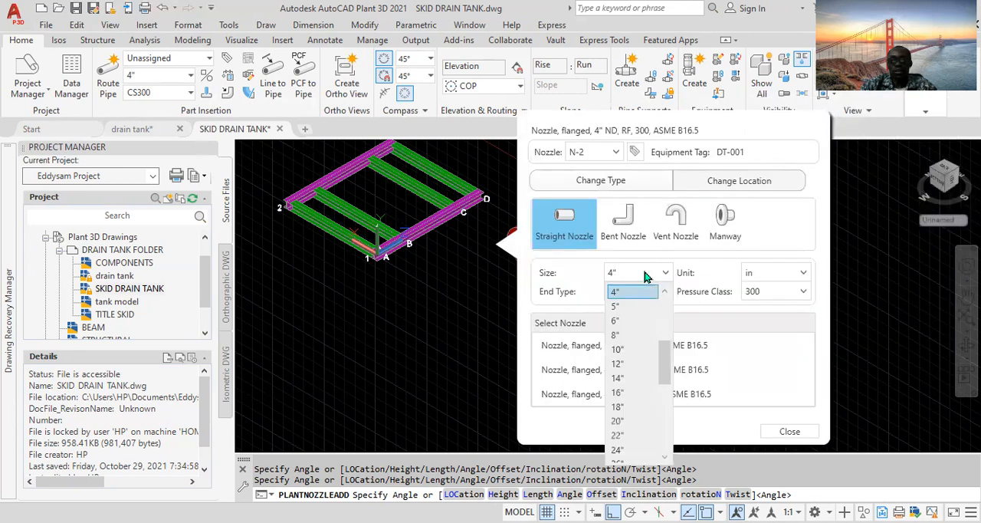
scroll(644, 296, "up", 2)
left_click(625, 350)
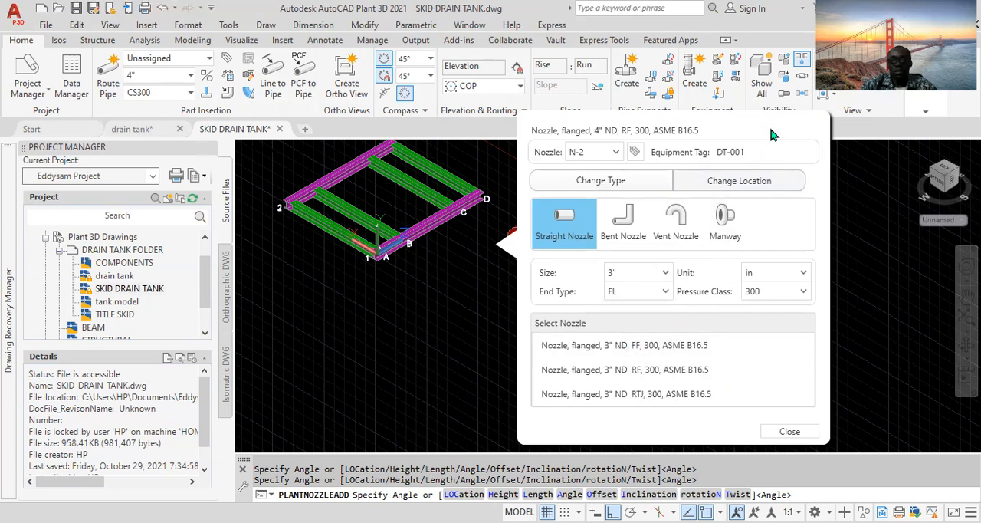
- Set the pressure class to 150, select the 3" ND RF 150 flanged nozzle, and close the dialog
left_click_drag(766, 132, 706, 128)
left_click(728, 287)
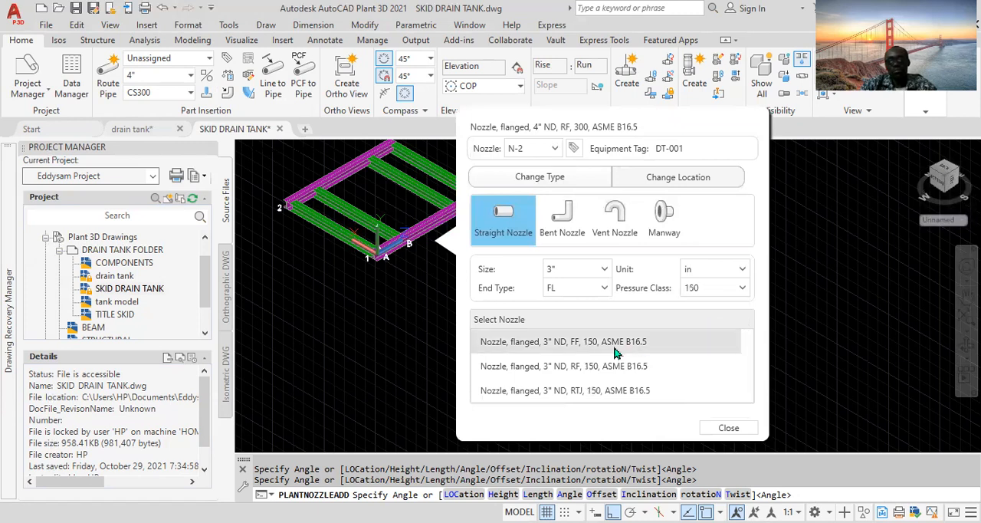
left_click(600, 370)
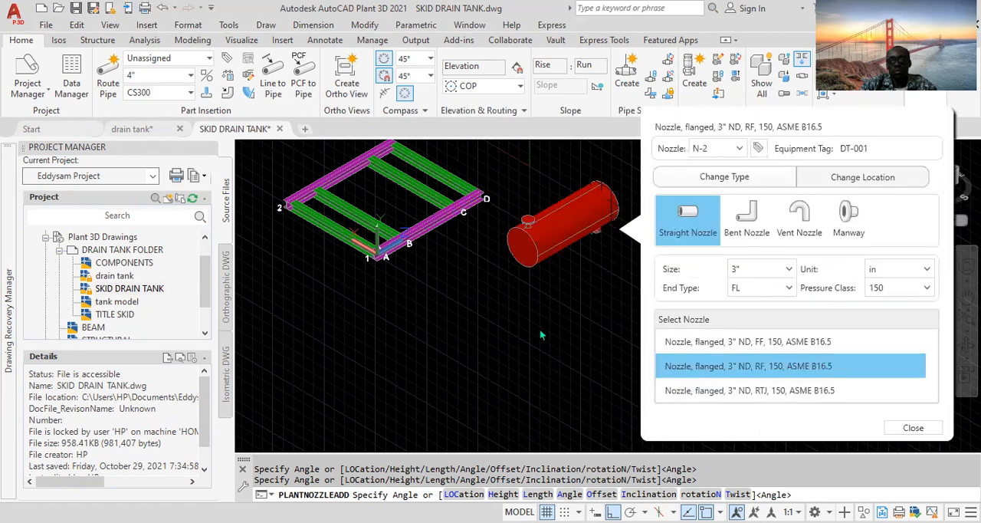
left_click(913, 427)
- Start adding a third nozzle, N-3, to the DT-001 drain tank
scroll(593, 215, "up", 2)
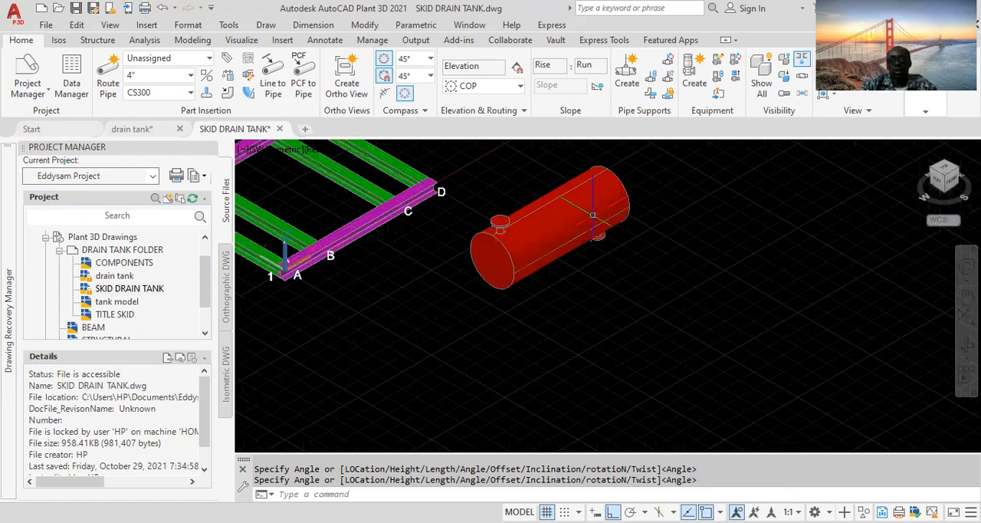
scroll(593, 215, "up", 5)
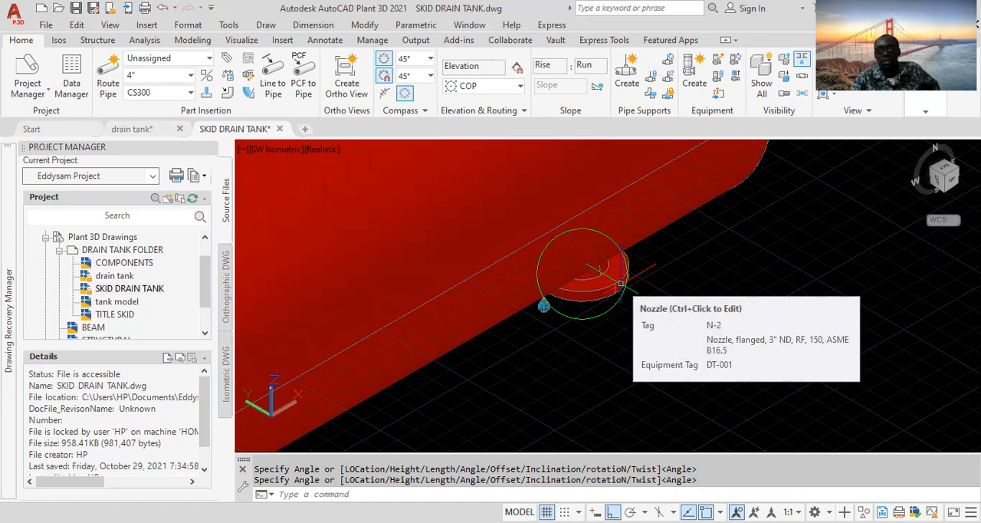
scroll(621, 284, "down", 5)
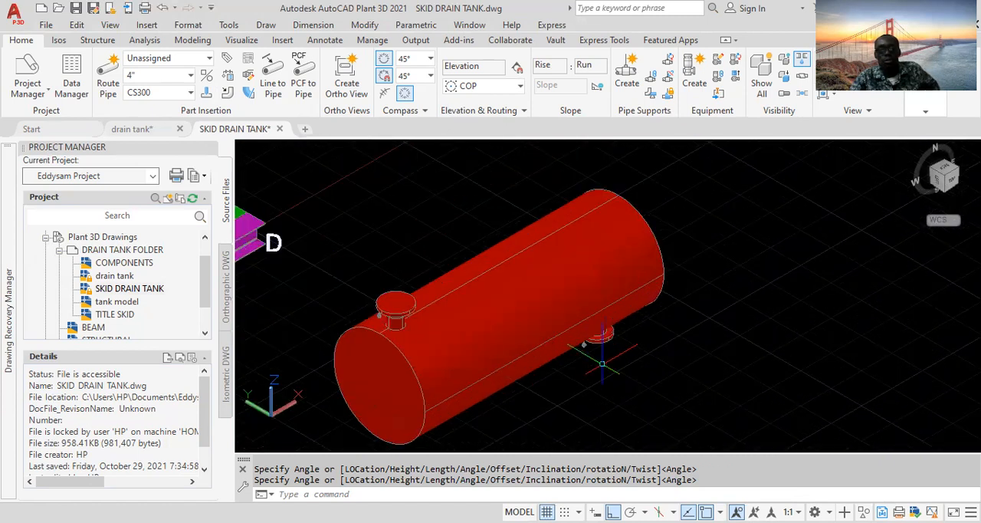
left_click(568, 281)
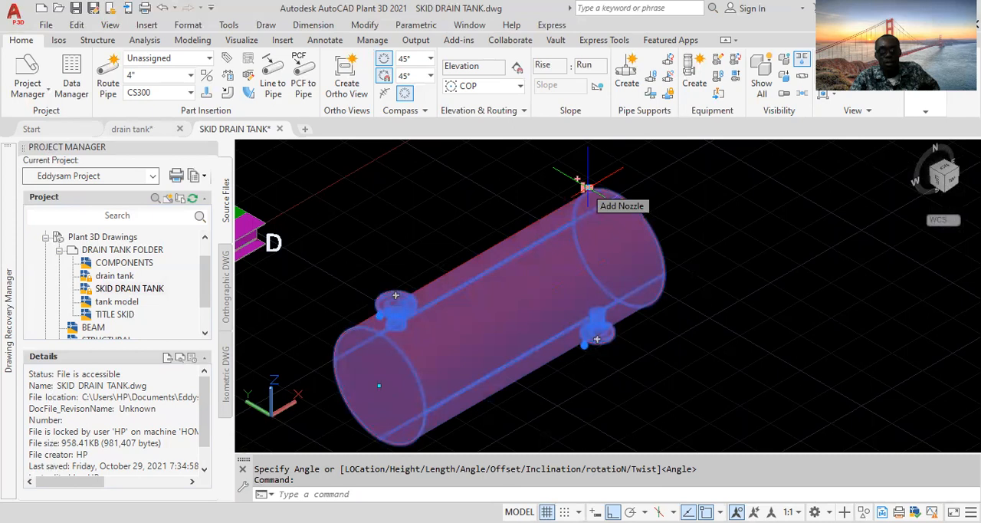
key("Escape")
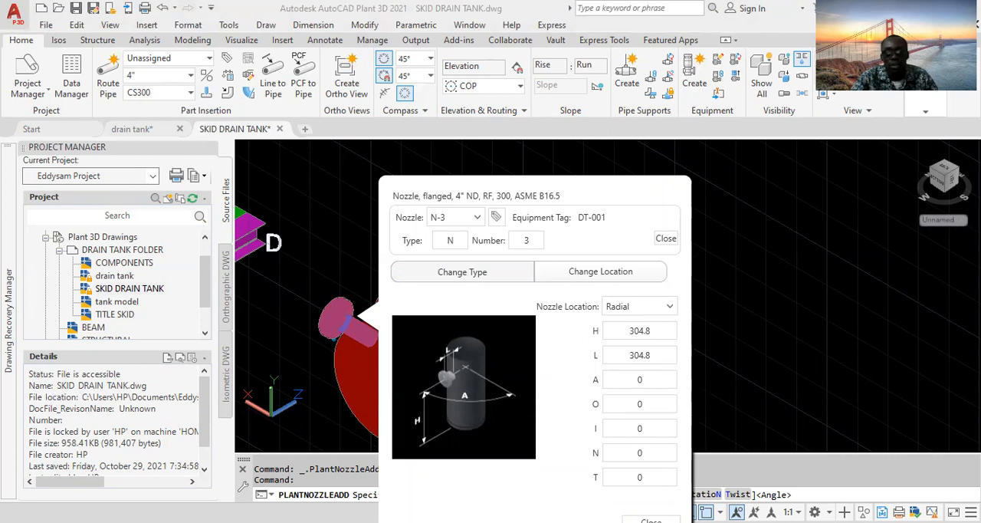
left_click(665, 236)
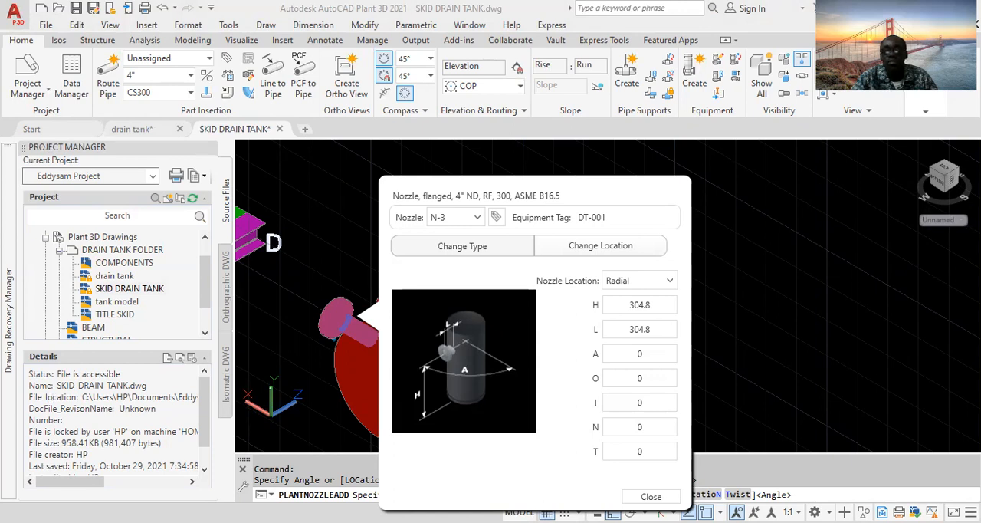
- Set the third nozzle's height H to 135 and length L to 152
double_click(648, 304)
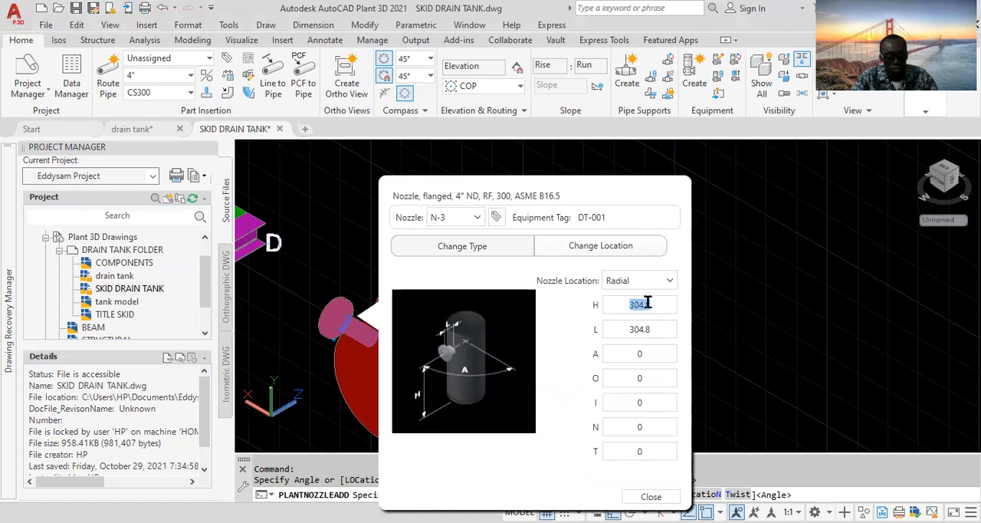
type("1")
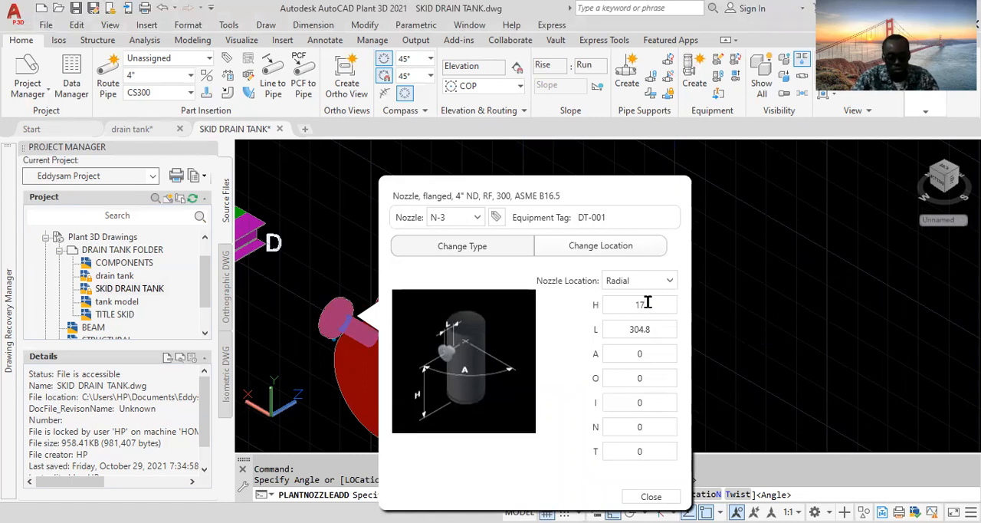
type("35")
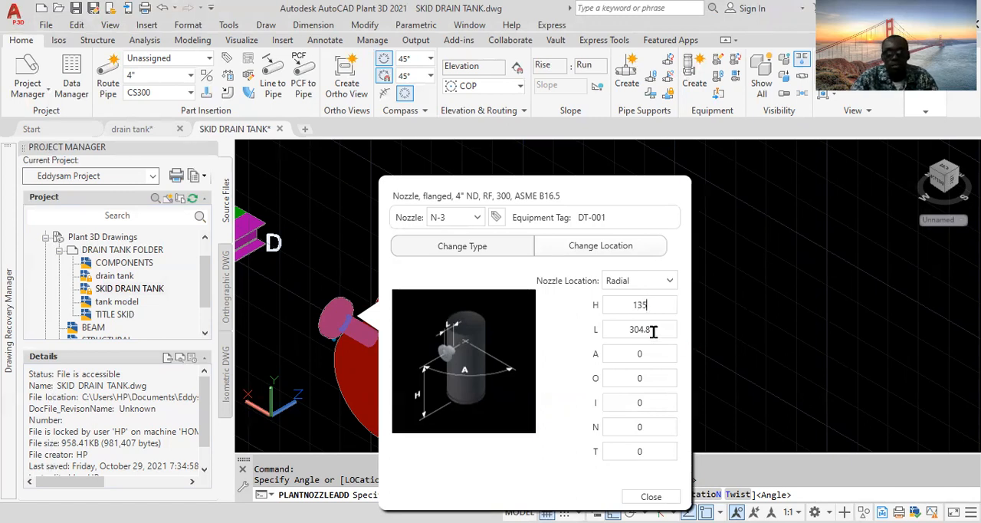
left_click(653, 330)
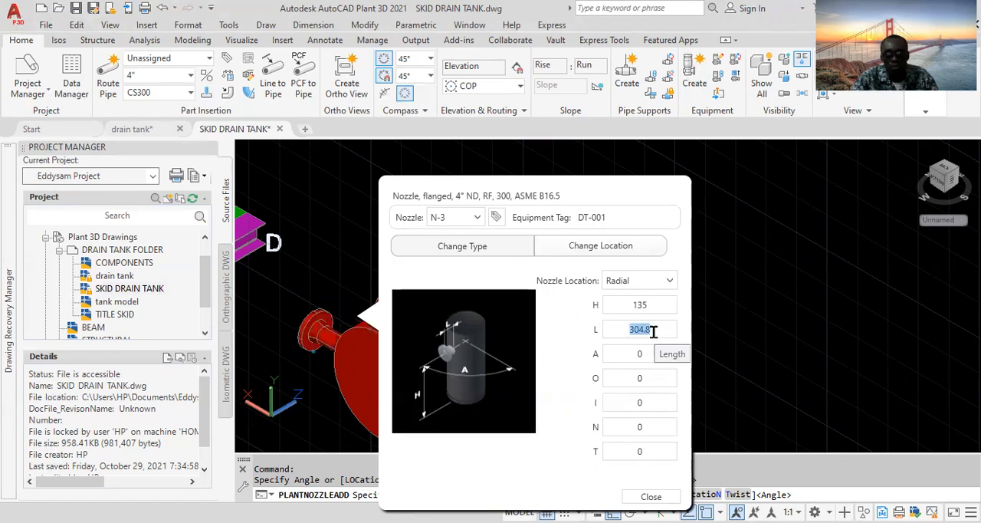
type("152")
- Set the third nozzle's angle A to 270
left_click(629, 355)
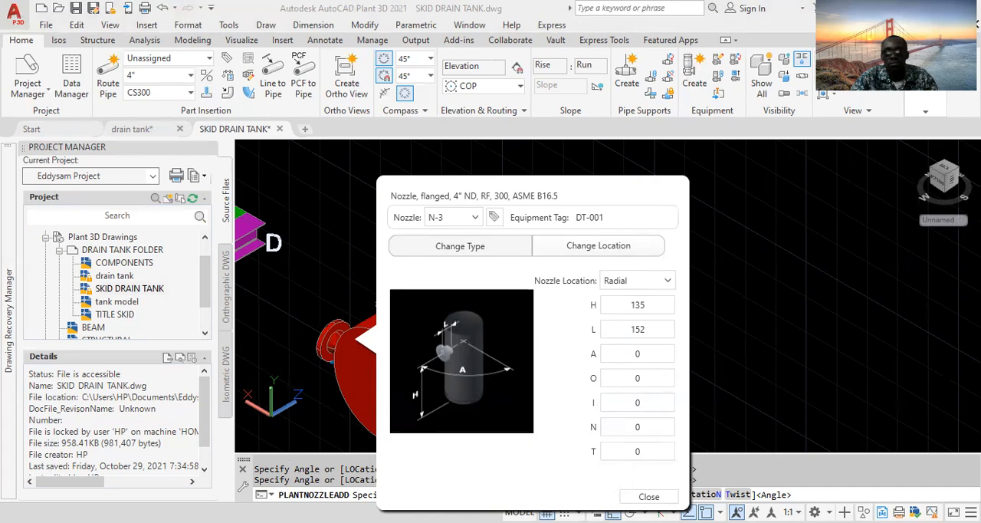
key("Tab")
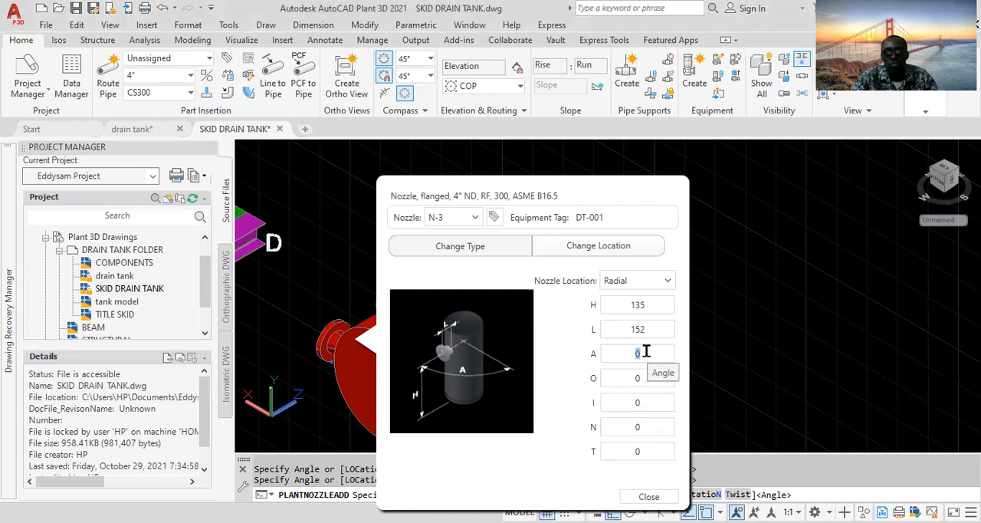
type("270")
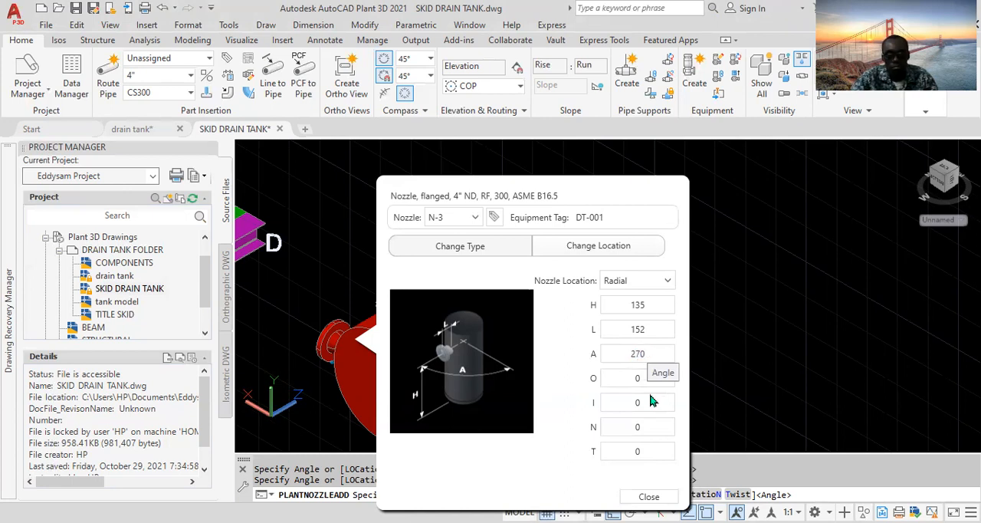
- Change the third nozzle's pressure class to 150 and close the nozzle dialog
left_click(480, 253)
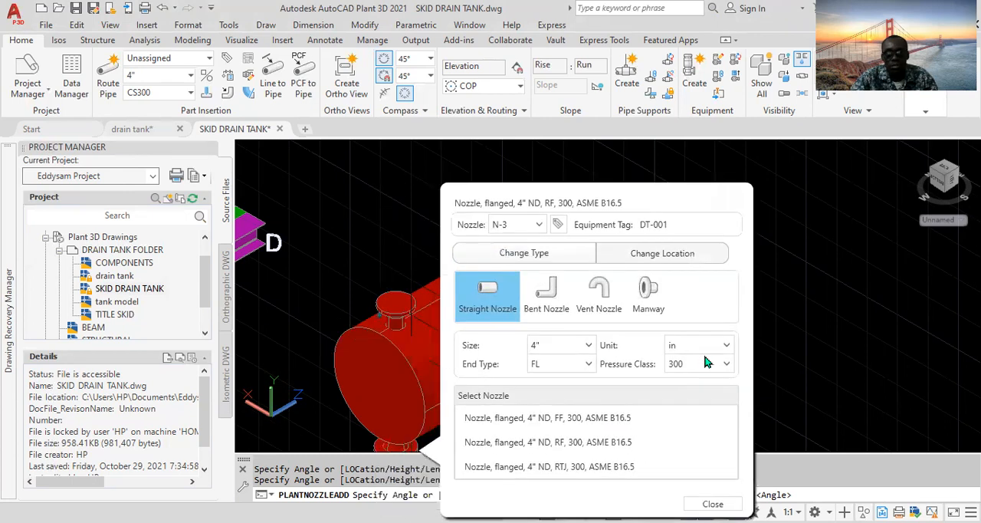
left_click(726, 364)
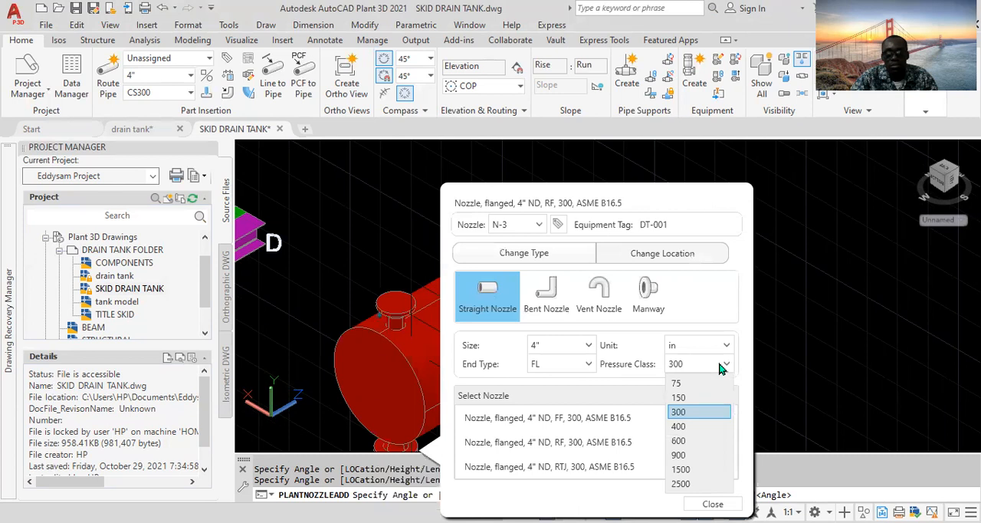
left_click(696, 398)
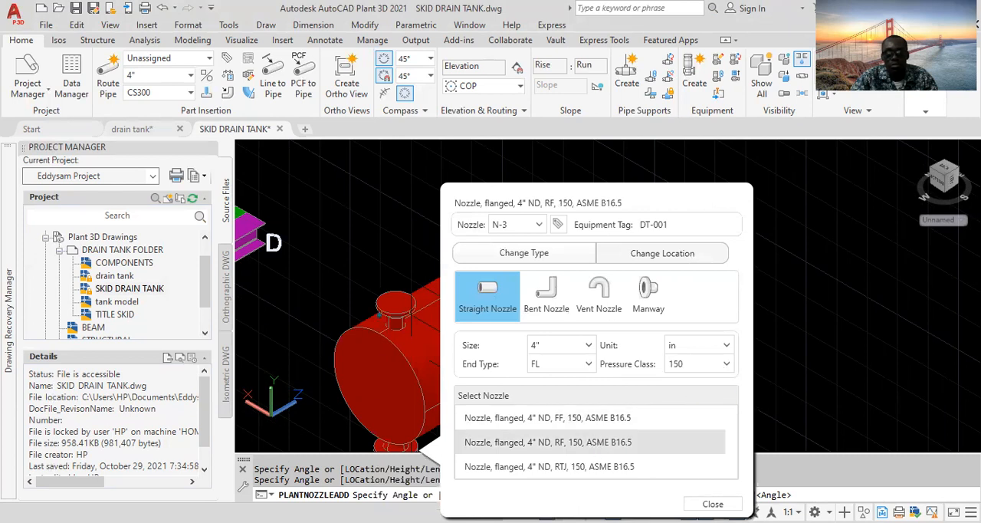
left_click(712, 504)
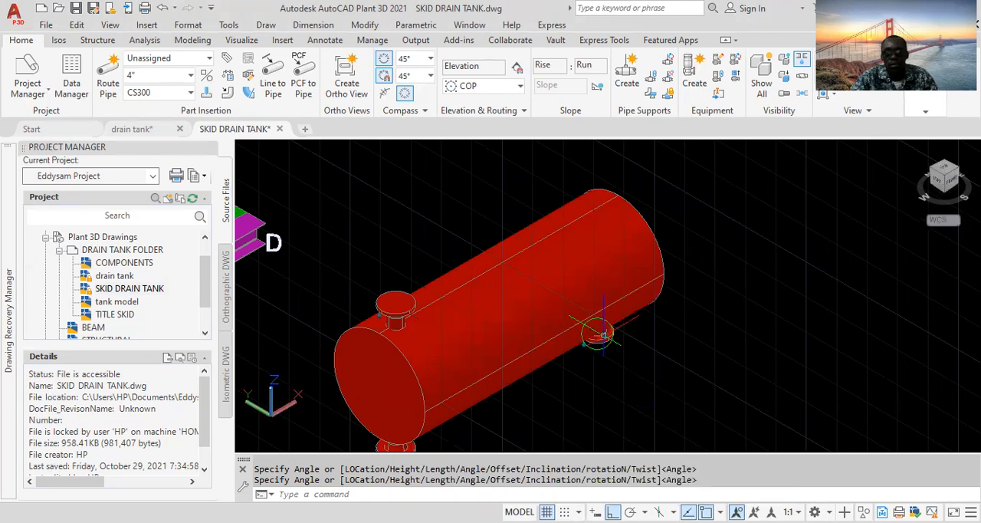
- Delete the second nozzle N-2 on the tank's underside and undo the deletion
mouse_move(604, 334)
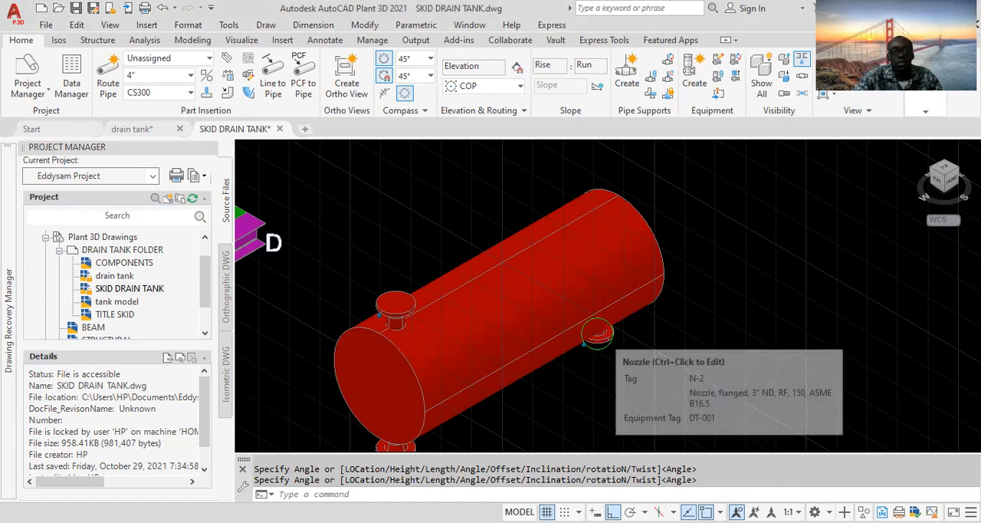
scroll(603, 336, "up", 3)
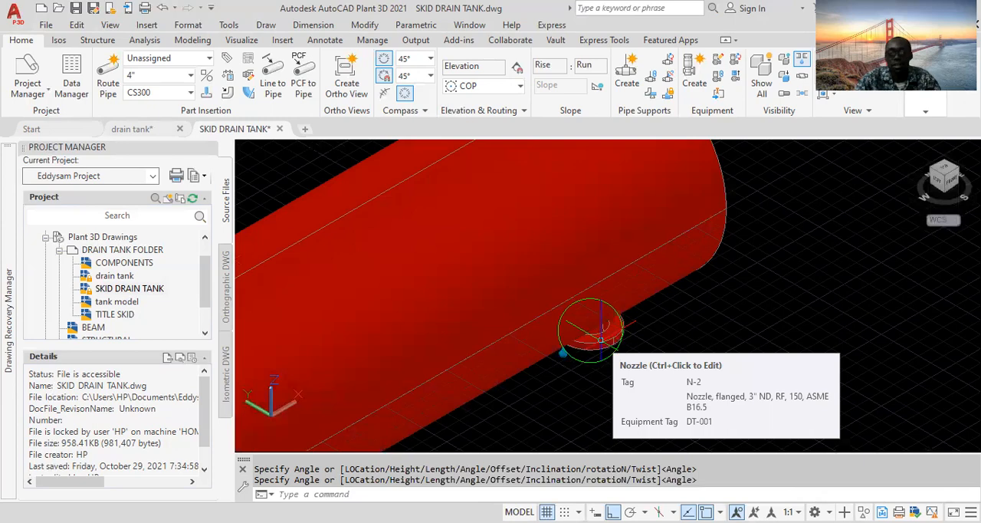
scroll(601, 340, "down", 3)
scroll(605, 338, "up", 3)
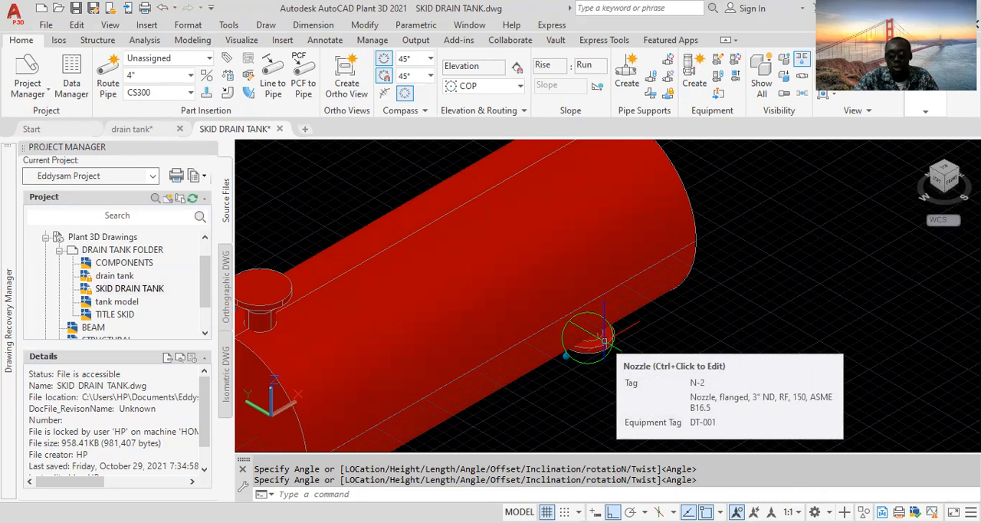
left_click(604, 341)
scroll(587, 347, "up", 3)
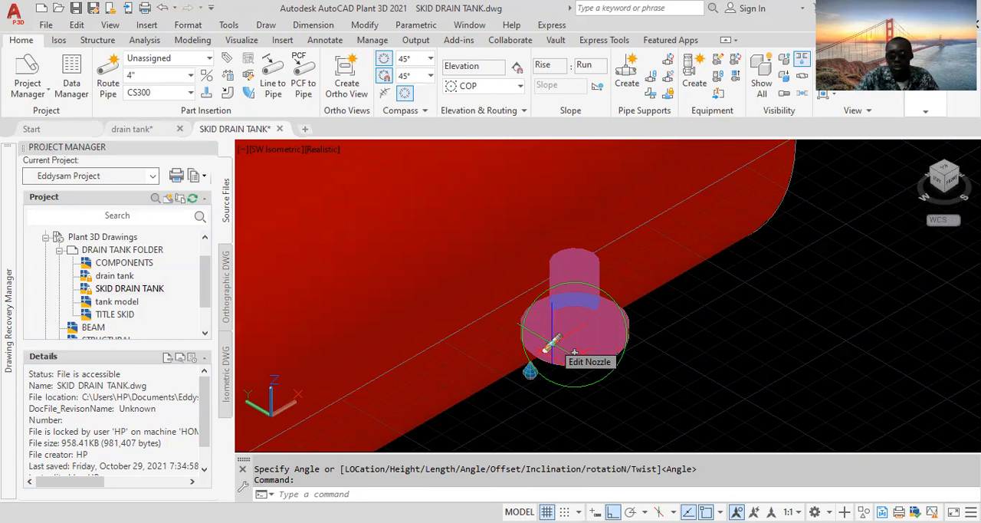
key("Delete")
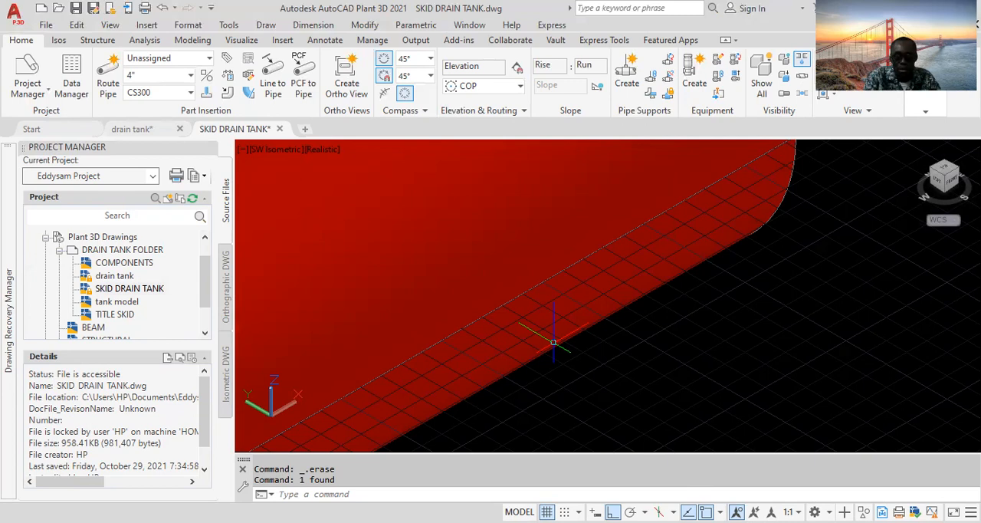
key("ctrl+z")
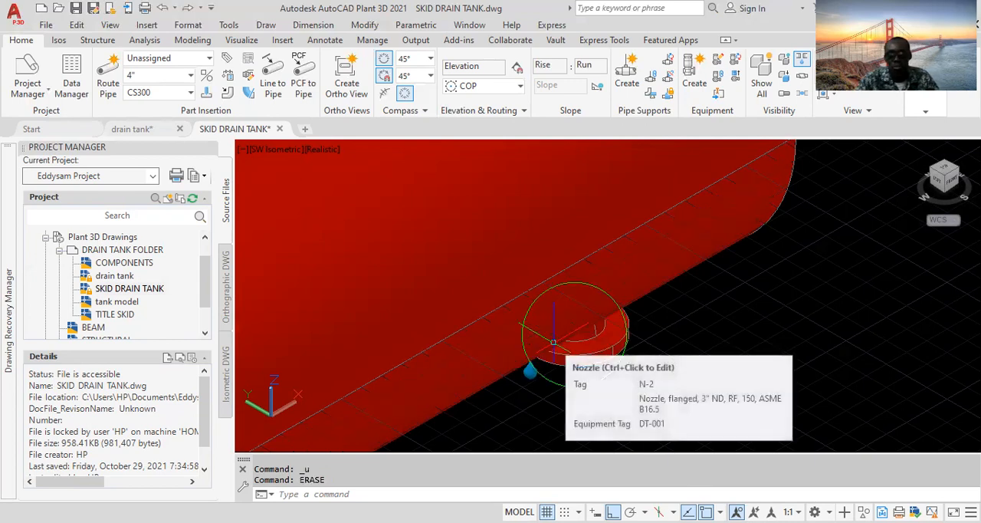
- Edit the underside nozzle N-2's location, setting its angle A to 90, and close the nozzle dialog
scroll(652, 360, "up", 4)
scroll(649, 369, "down", 3)
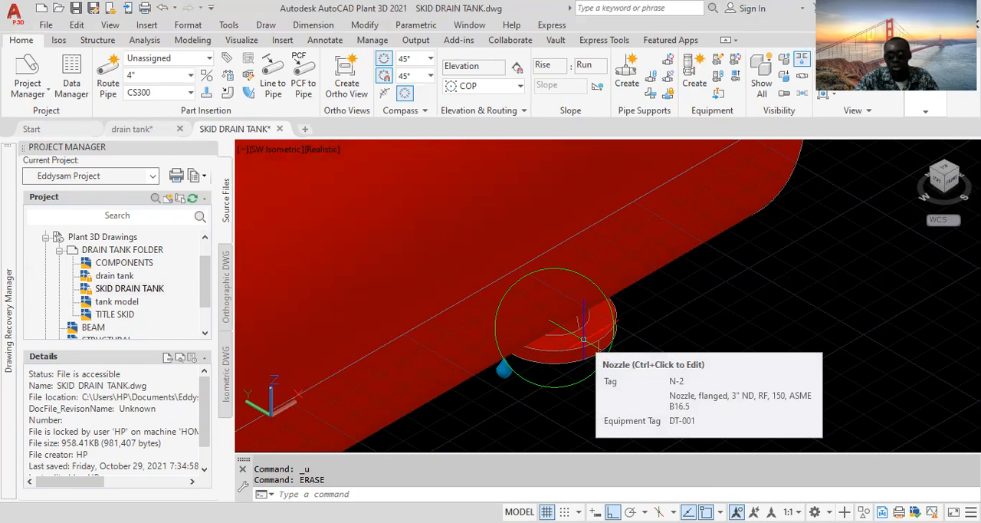
left_click(584, 339, "ctrl")
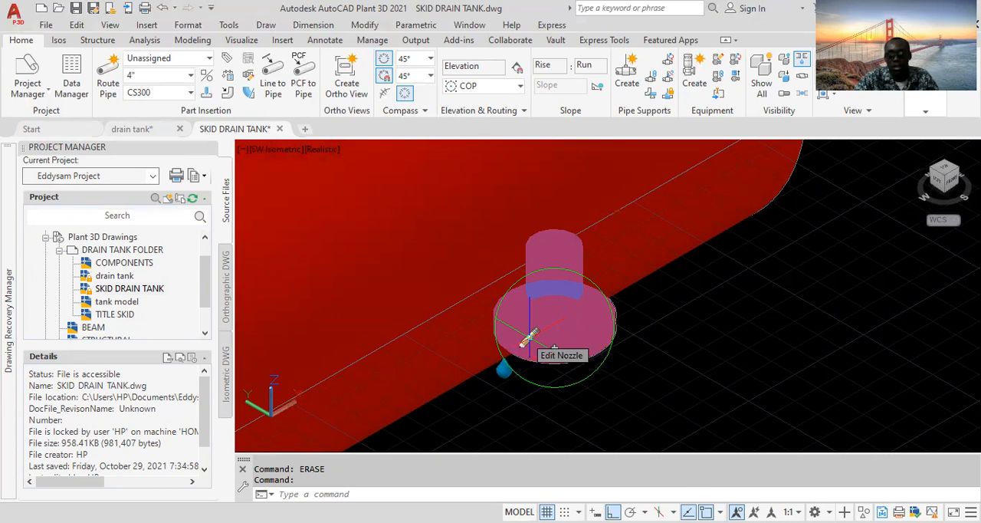
left_click(527, 338)
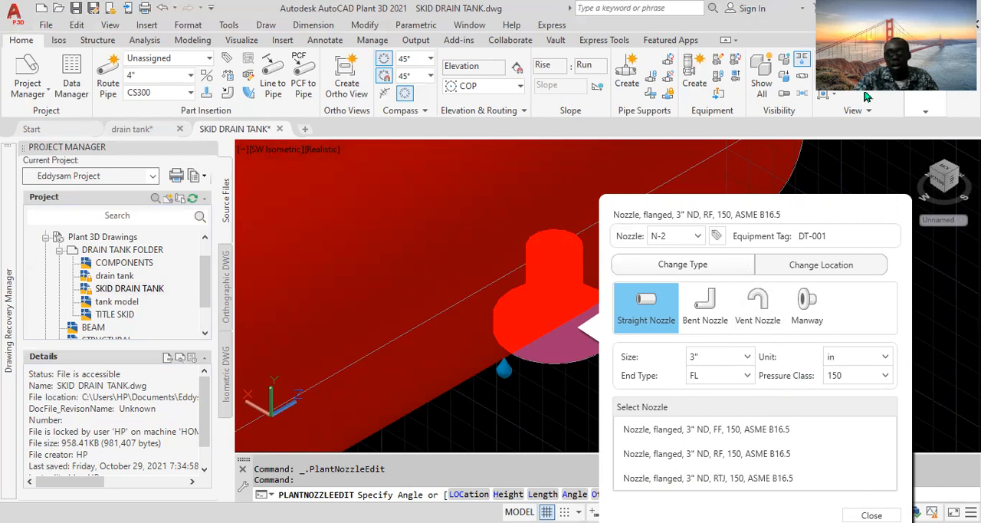
left_click(827, 267)
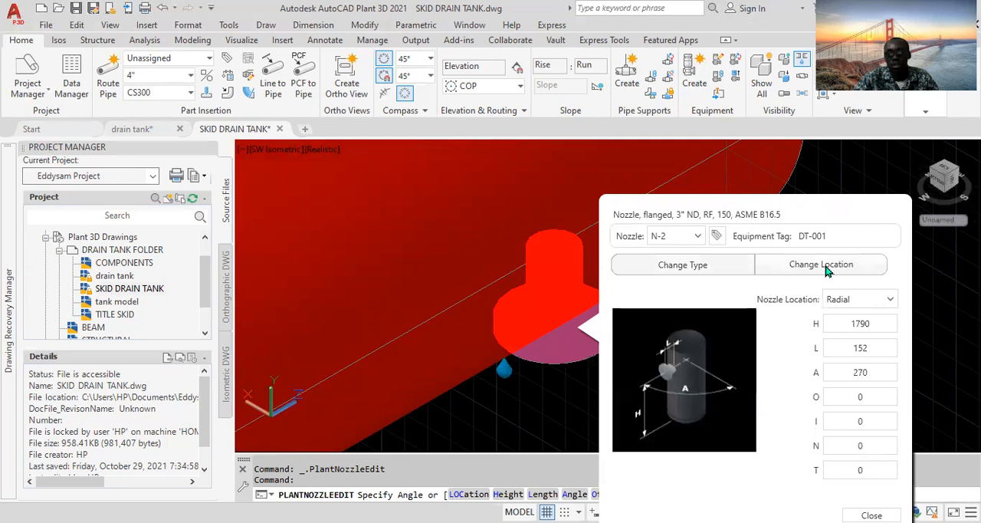
double_click(876, 373)
type("90")
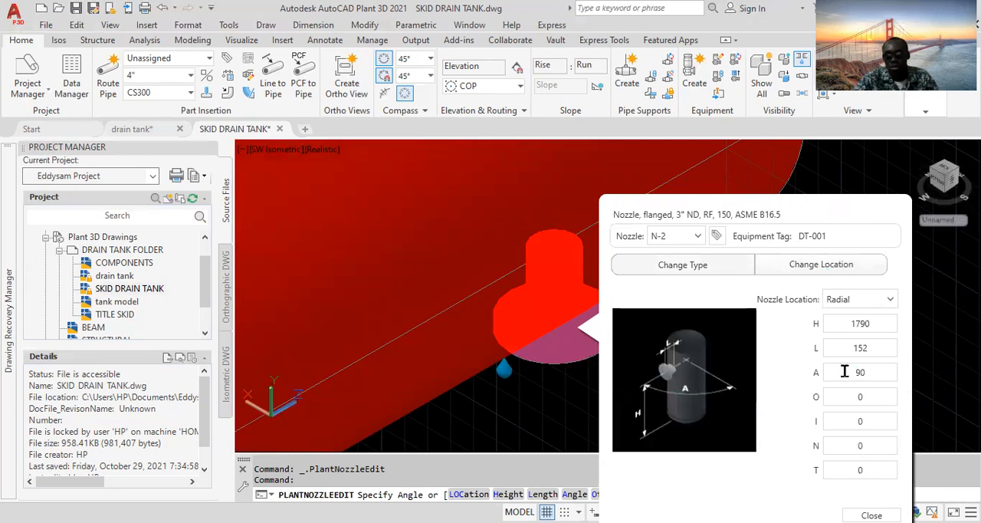
double_click(871, 346)
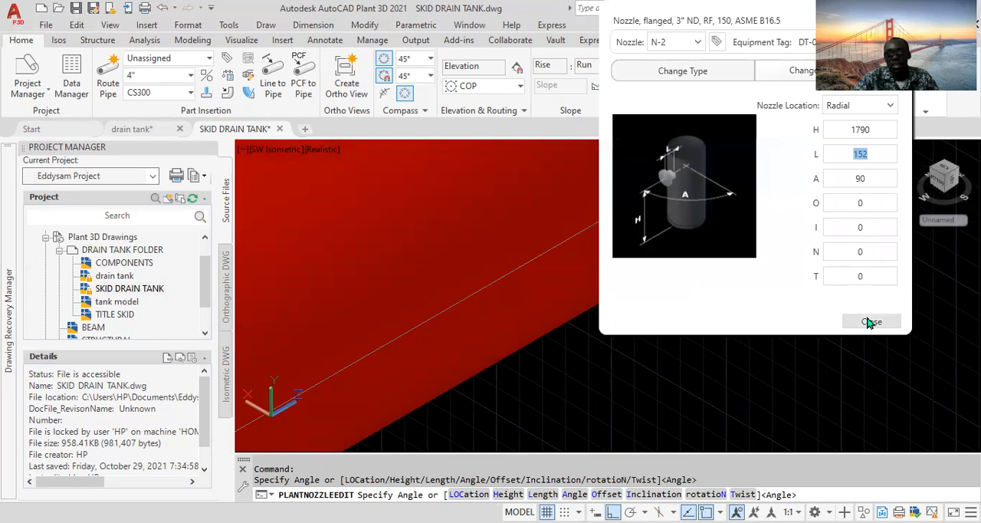
left_click(870, 323)
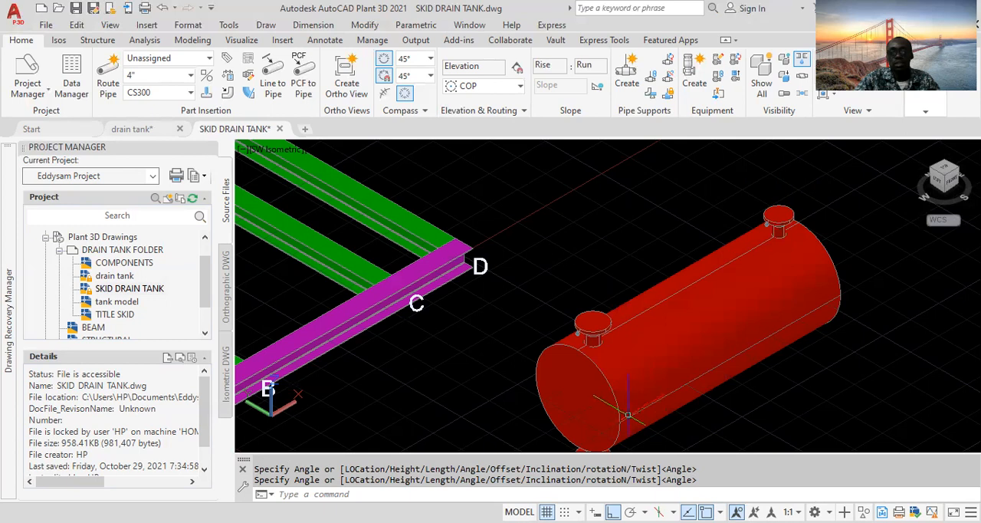
- Start adding a new nozzle to the drain tank and set its length L to 152
key("Escape")
middle_click_drag(626, 416, 618, 370)
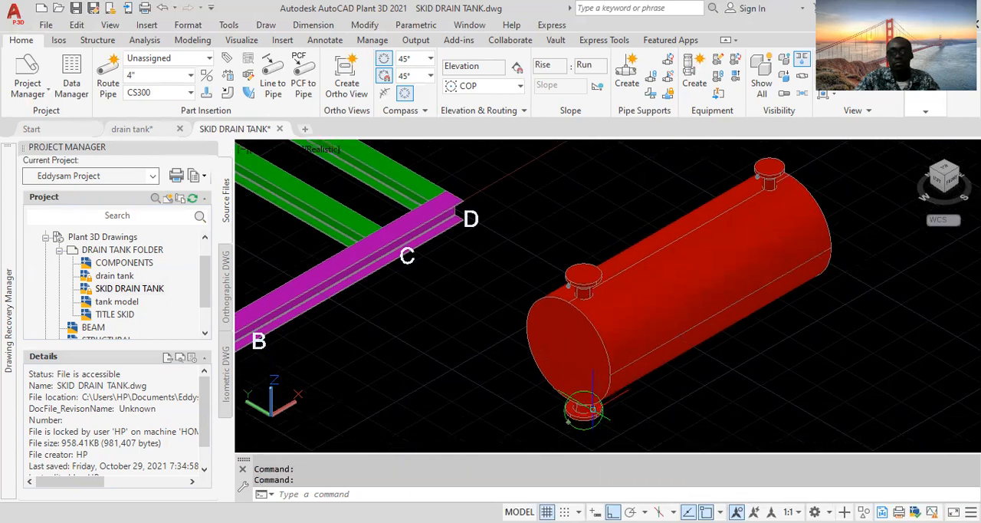
middle_click_drag(784, 326, 688, 354)
left_click(657, 292)
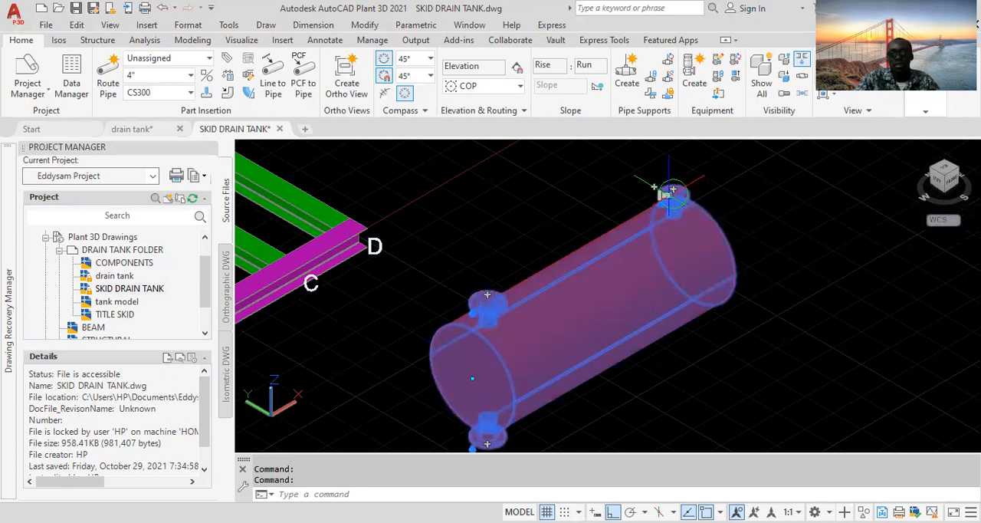
scroll(673, 189, "up", 2)
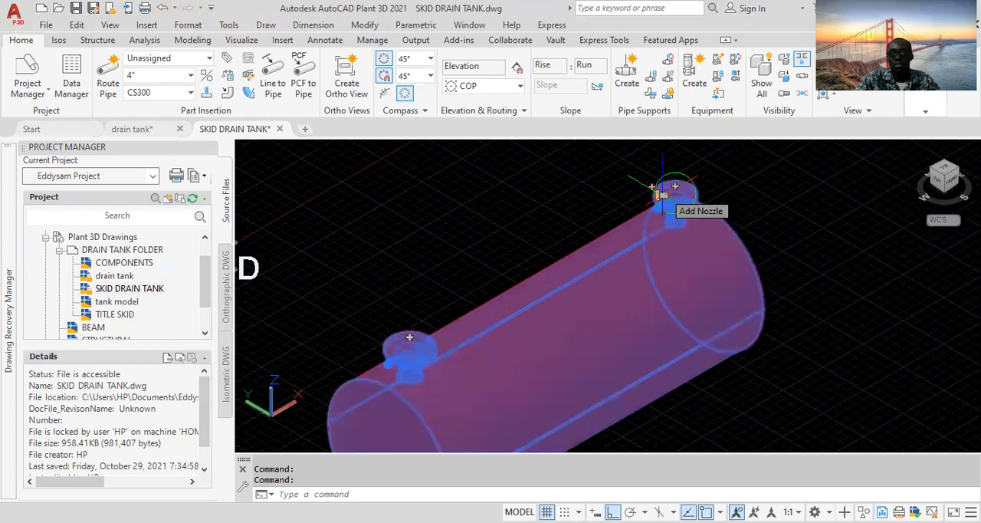
key("Escape")
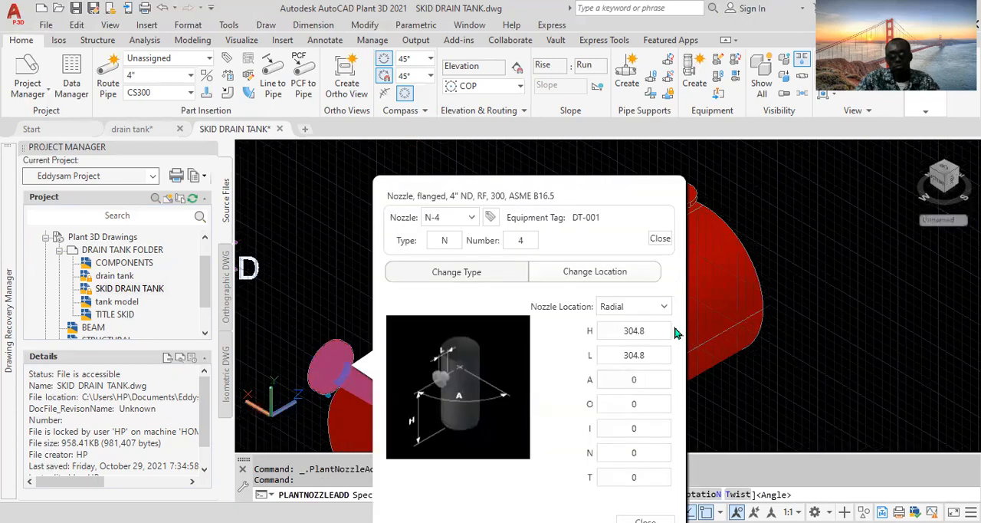
double_click(651, 351)
type("152")
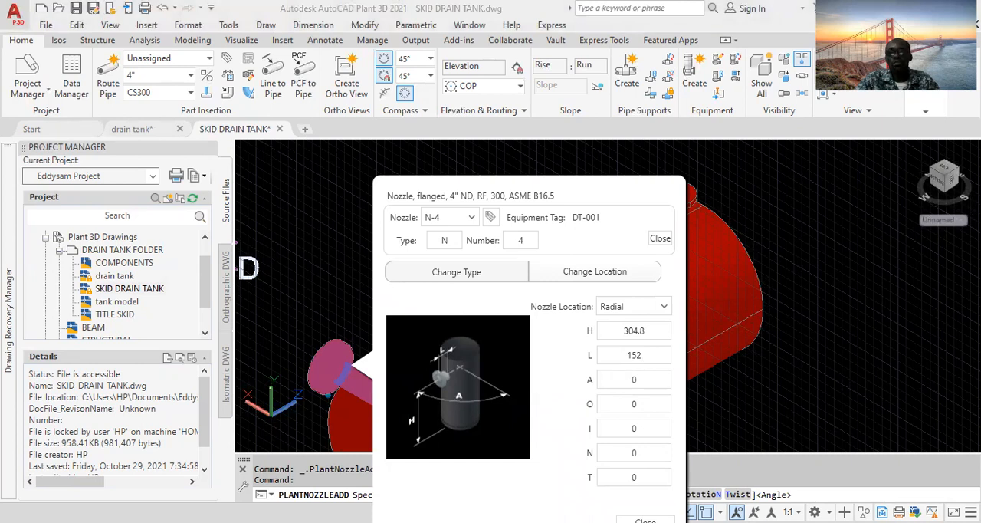
- Set the new nozzle's height H to 1790 and angle A to 270
double_click(650, 330)
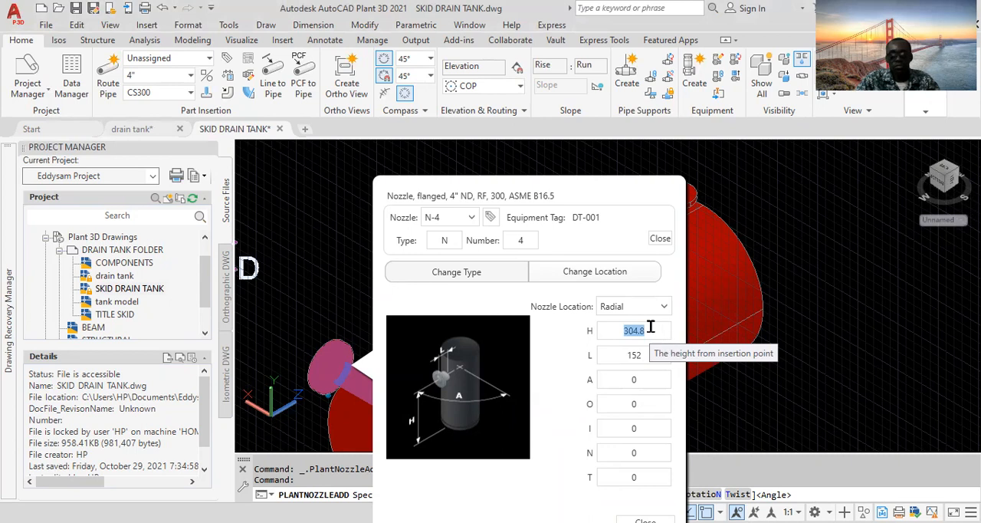
type("1790")
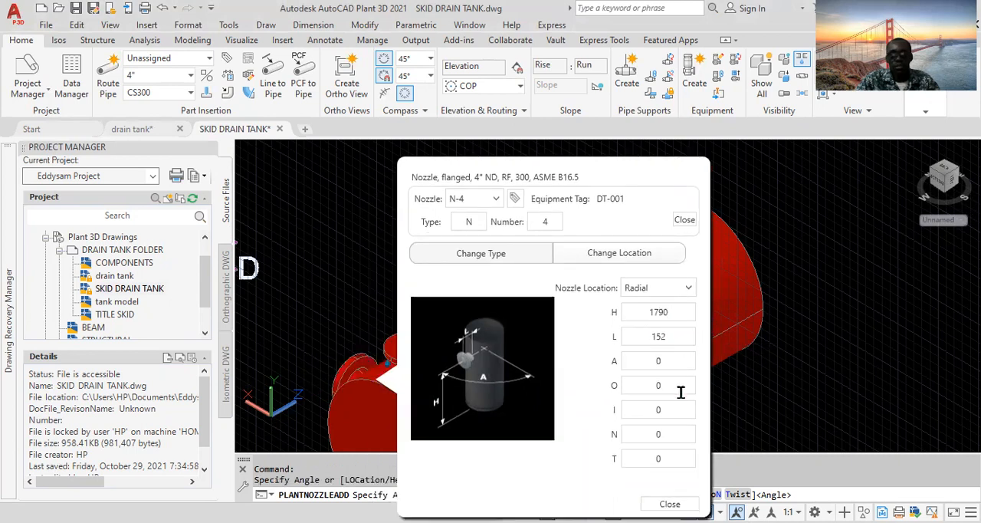
left_click(666, 361)
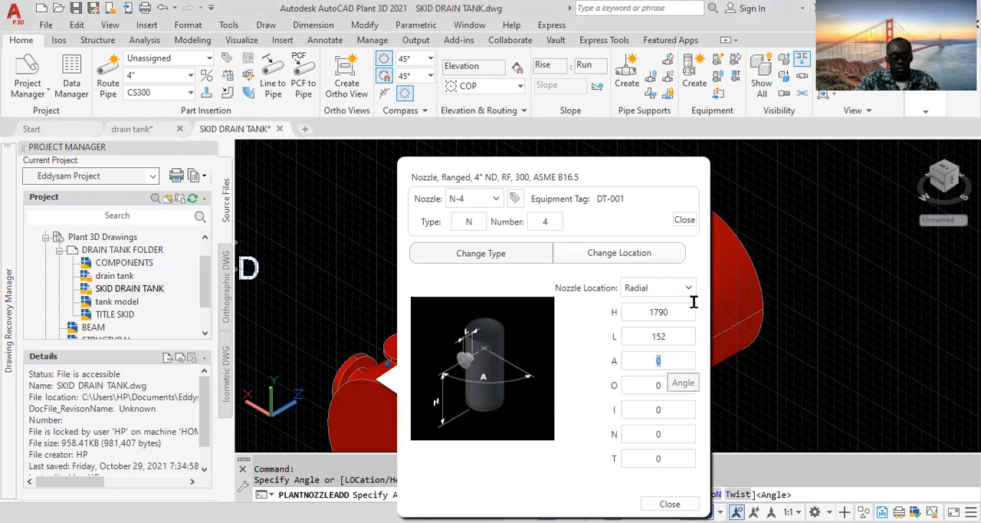
type("27")
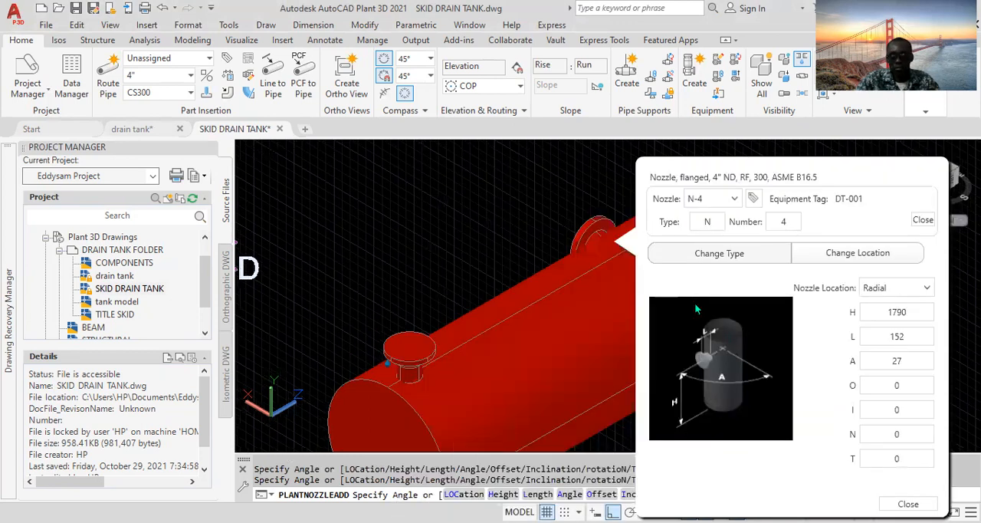
type("0")
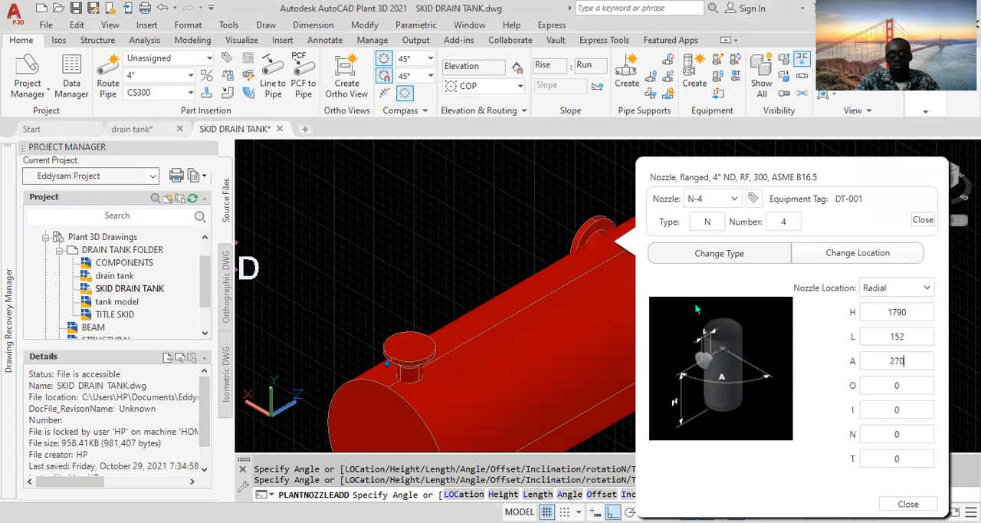
- Change the new nozzle's type settings to a 3" size
left_click(721, 255)
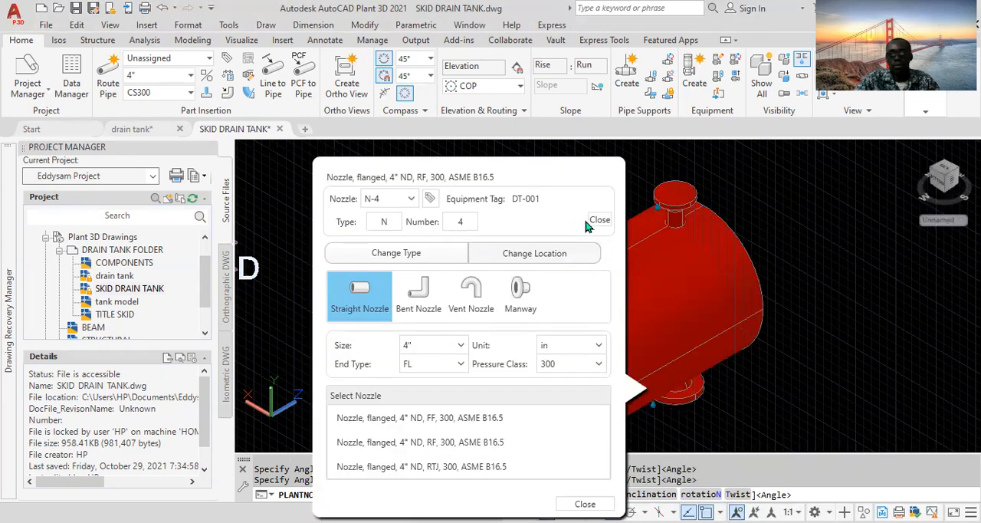
left_click(592, 222)
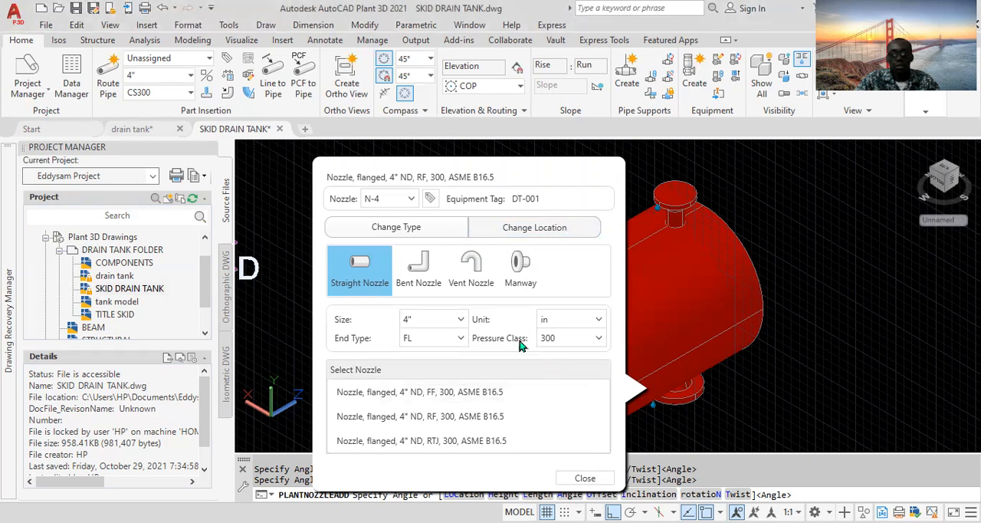
left_click(460, 320)
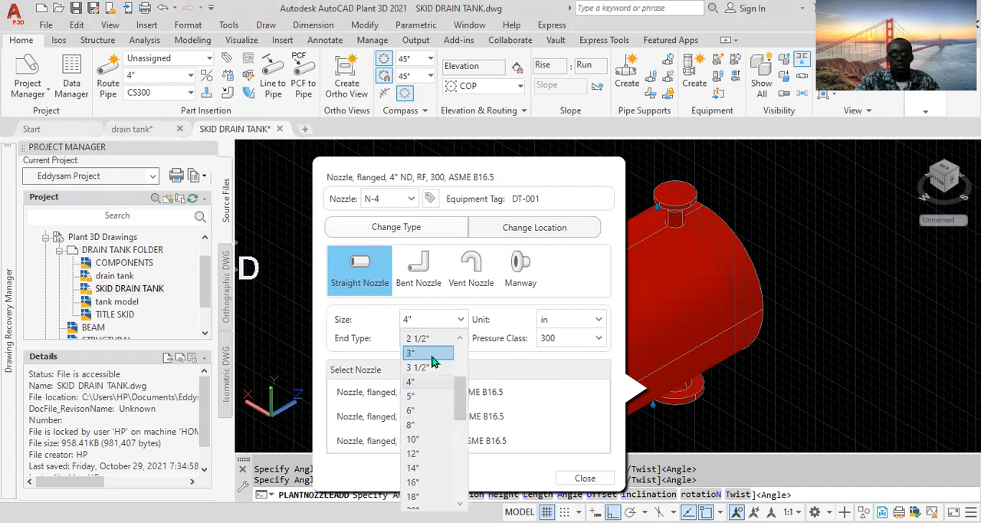
left_click(431, 355)
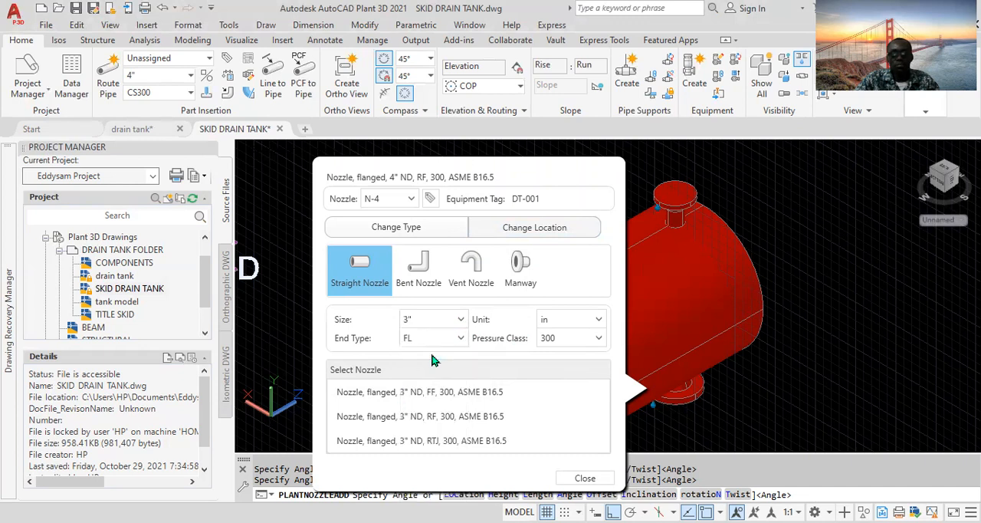
- Set the new nozzle's pressure class to 150, pick the 3" RF 150 flanged nozzle, and close the dialog
left_click(599, 340)
left_click(569, 374)
left_click(470, 415)
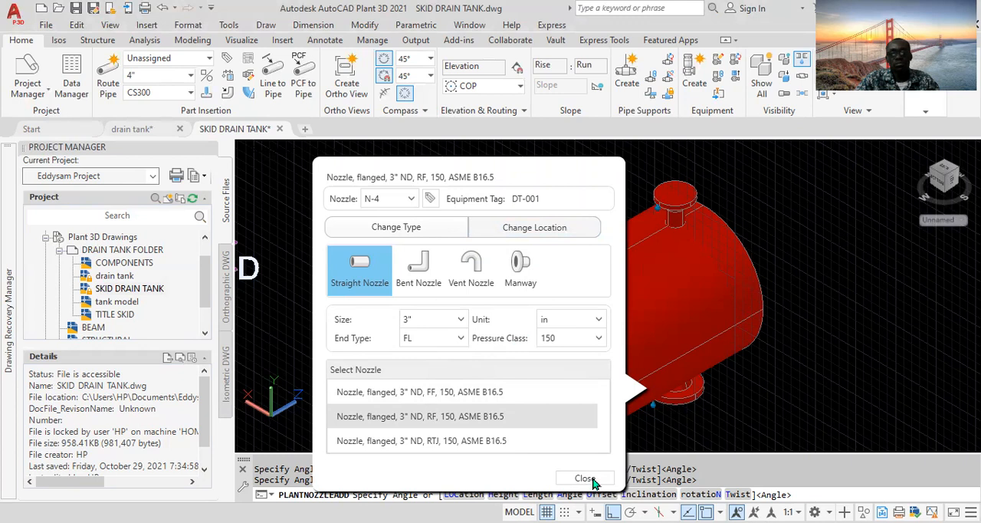
left_click(576, 477)
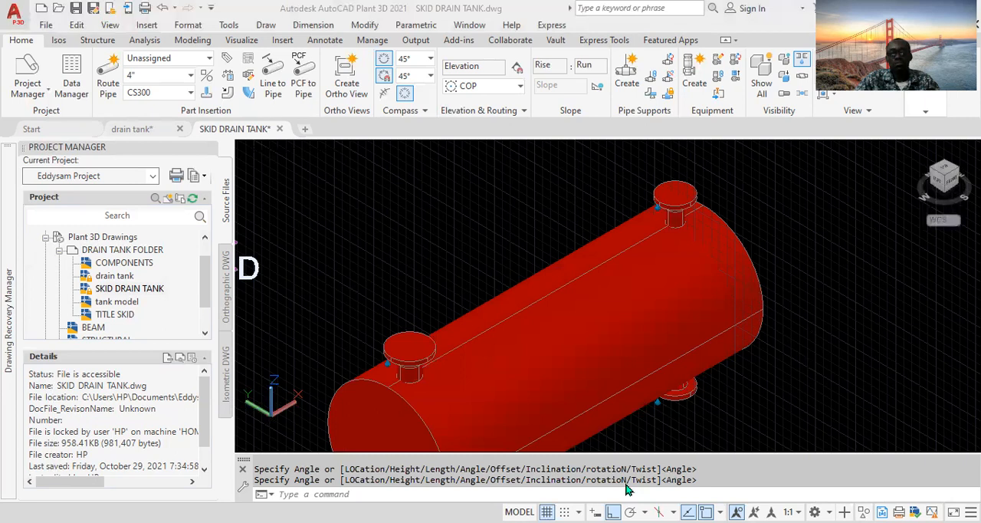
- Add another nozzle to the drain tank and set its height H to 497
left_click(613, 313)
scroll(558, 375, "down", 2)
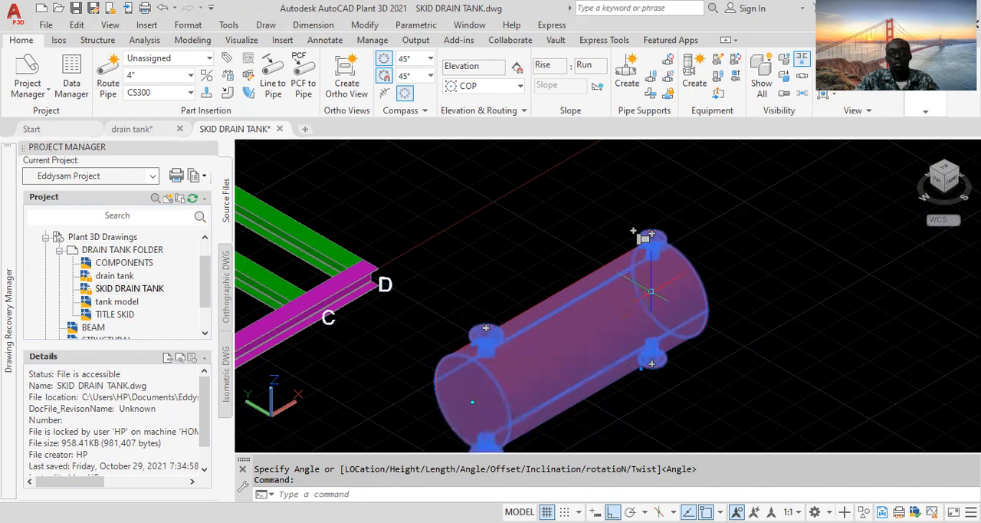
scroll(644, 234, "up", 3)
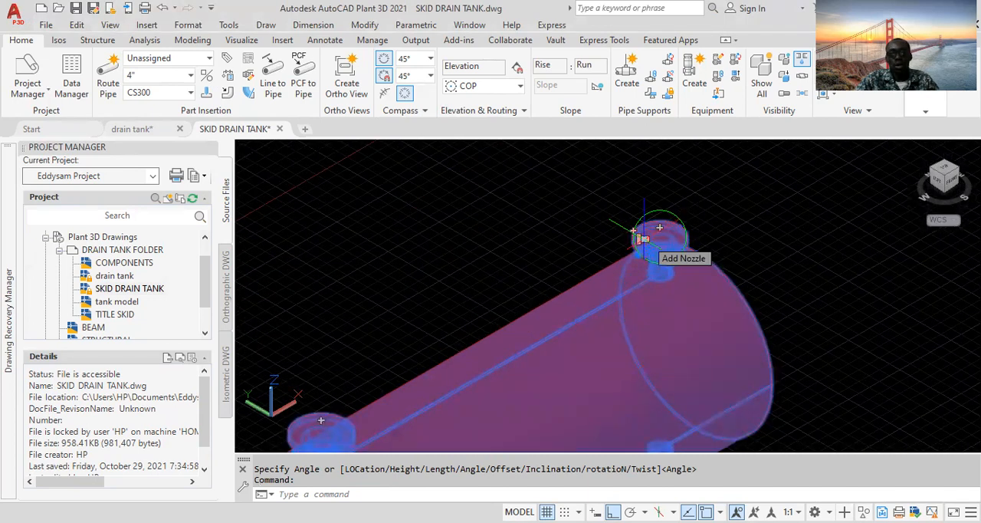
key("Escape")
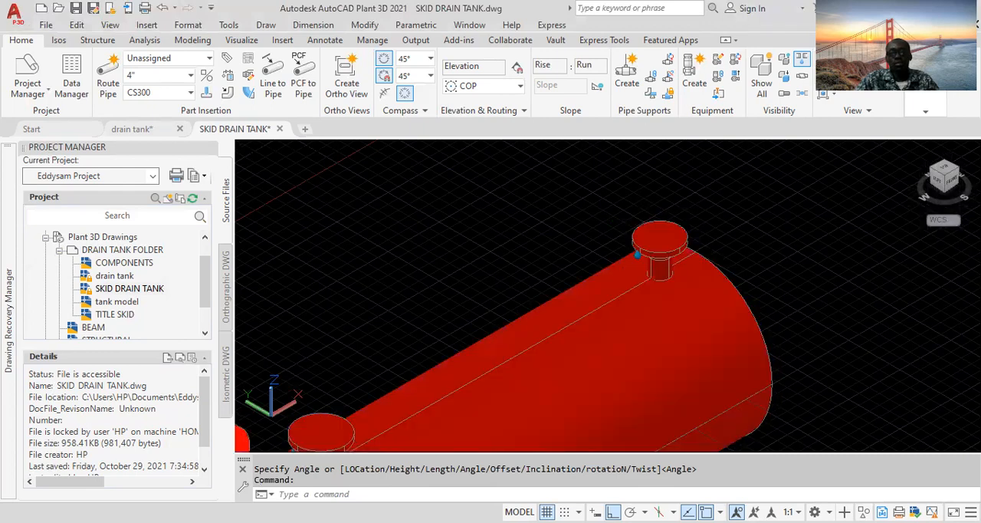
double_click(647, 241)
double_click(545, 331)
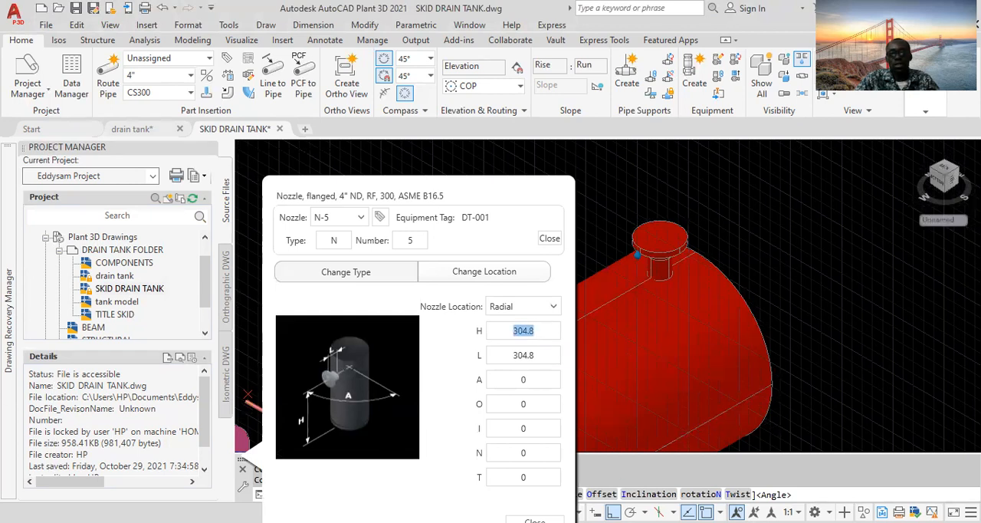
left_click(638, 496)
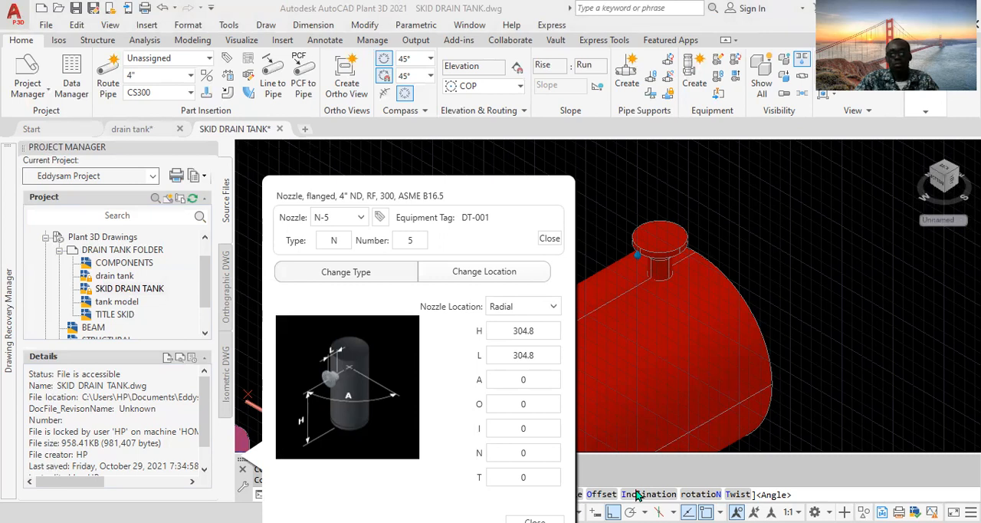
left_click(536, 330)
type("497")
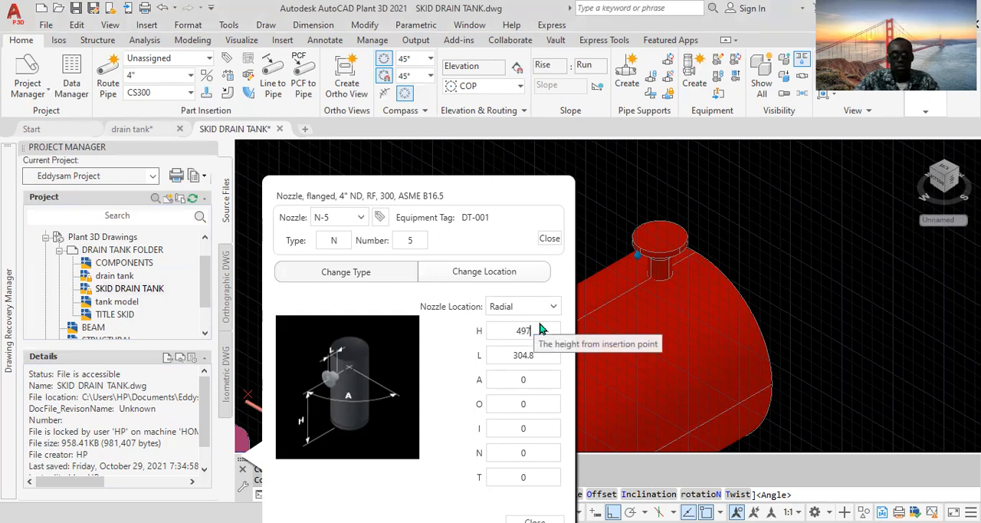
- Set the nozzle's length L to 152 and angle A to 180, close the dialog, then cancel placing it
left_click(537, 356)
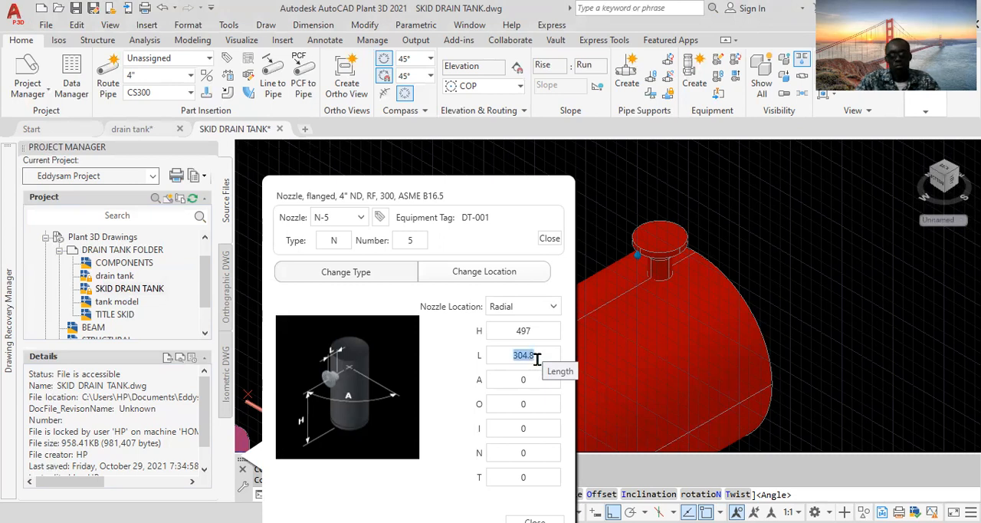
type("152")
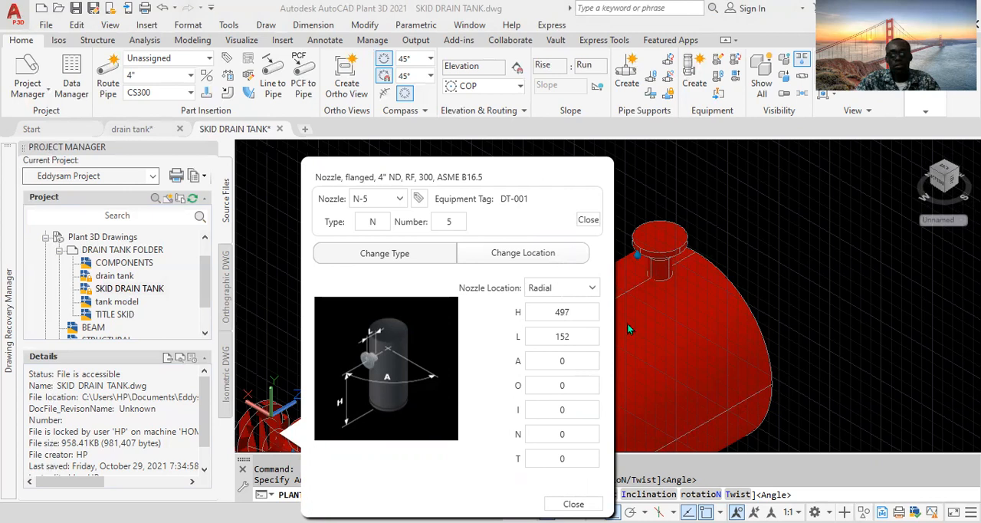
double_click(571, 363)
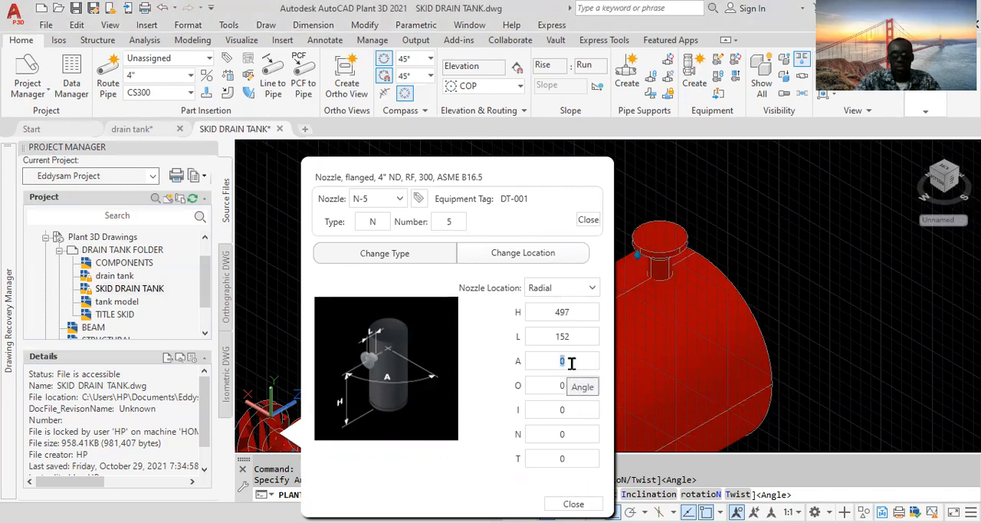
type("180")
key("Return")
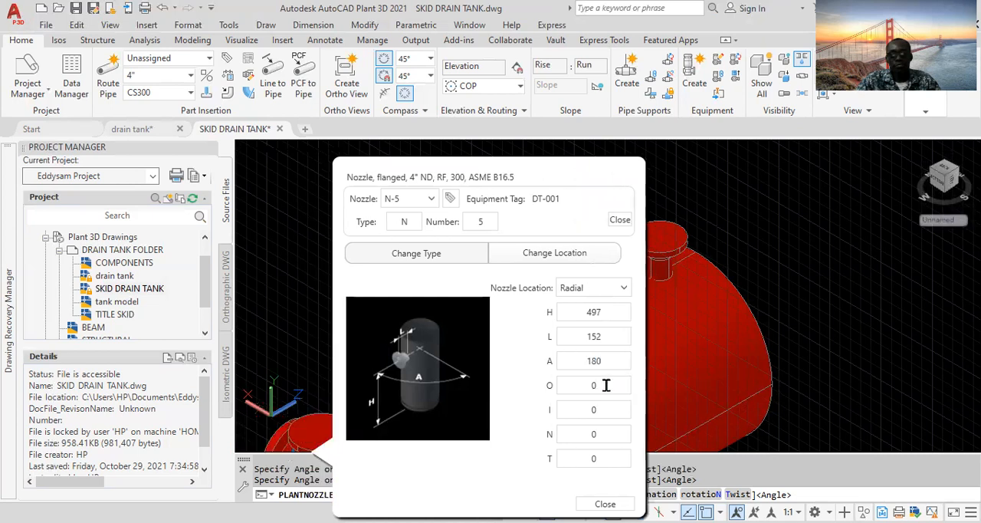
double_click(605, 384)
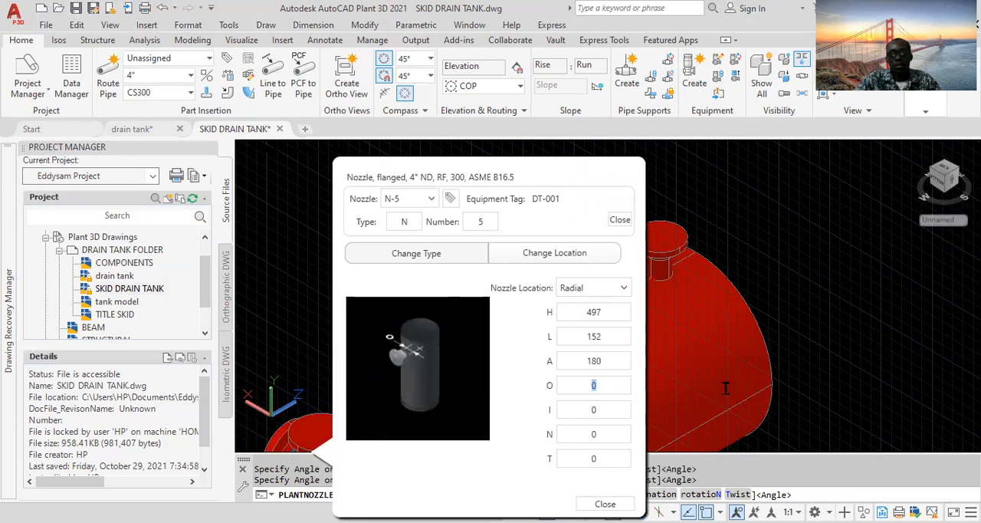
left_click_drag(420, 286, 636, 286)
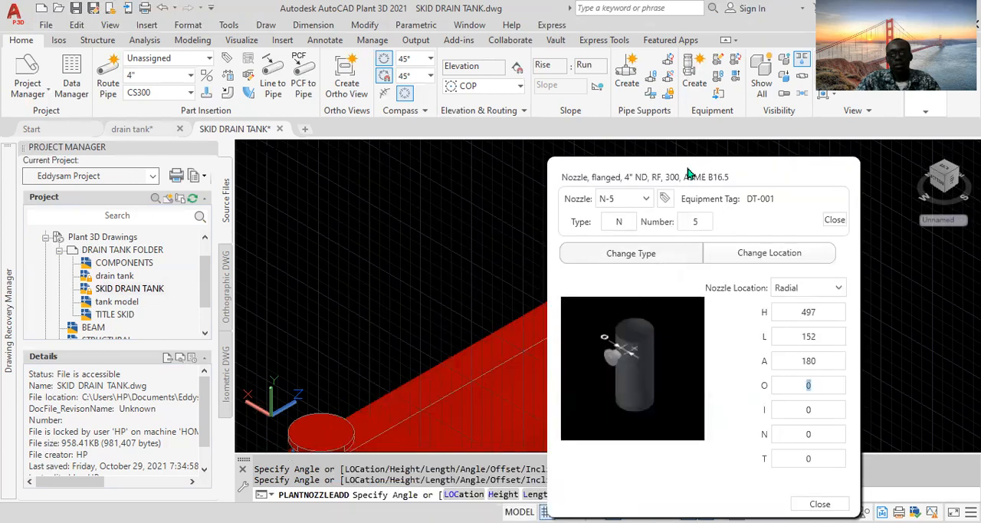
scroll(537, 433, "down", 5)
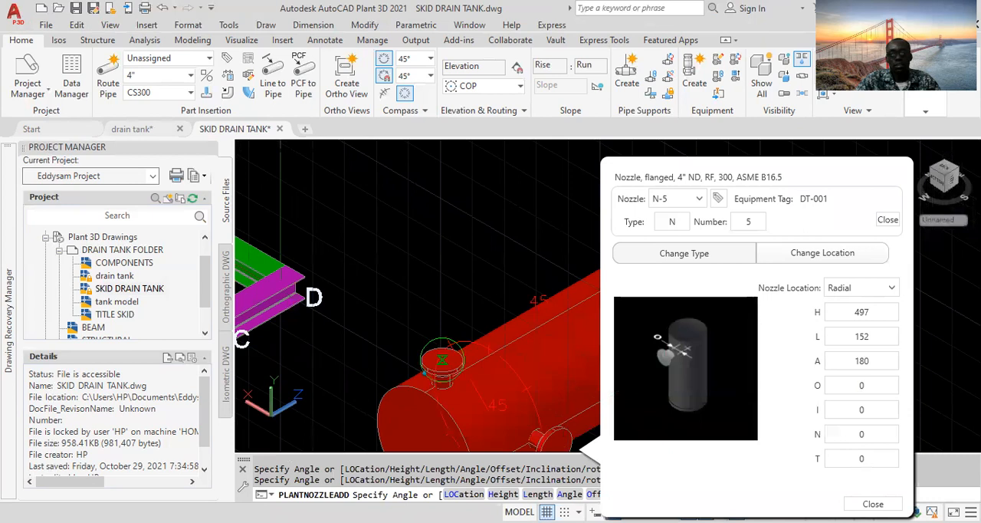
left_click(873, 503)
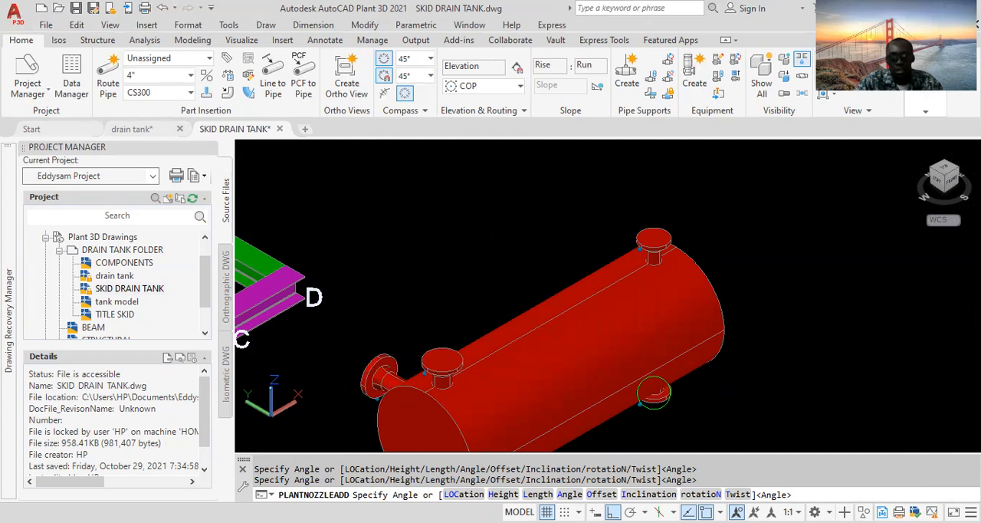
key("Escape")
- Restart adding a nozzle on the drain tank and set its height H to 497
scroll(603, 387, "down", 5)
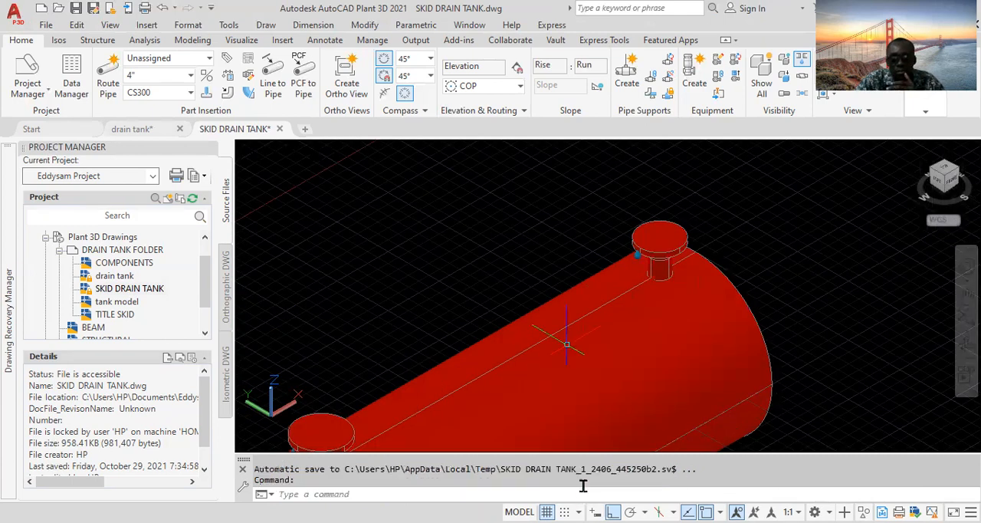
middle_click_drag(647, 419, 621, 329)
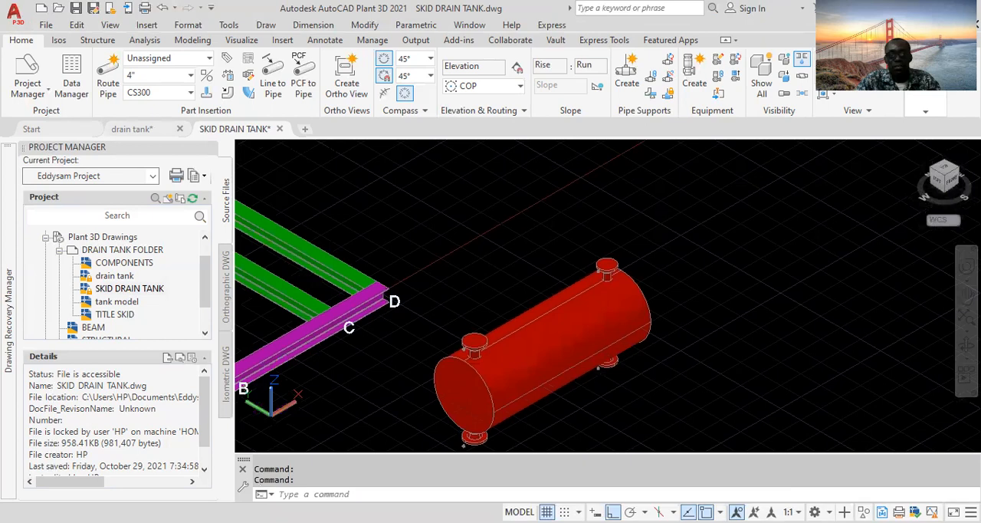
scroll(542, 383, "up", 2)
scroll(542, 383, "down", 2)
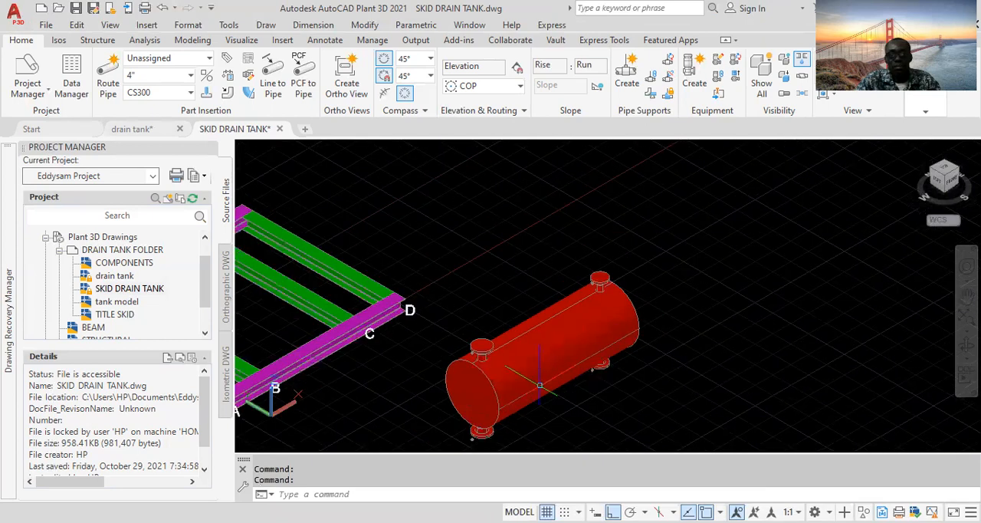
left_click(534, 379)
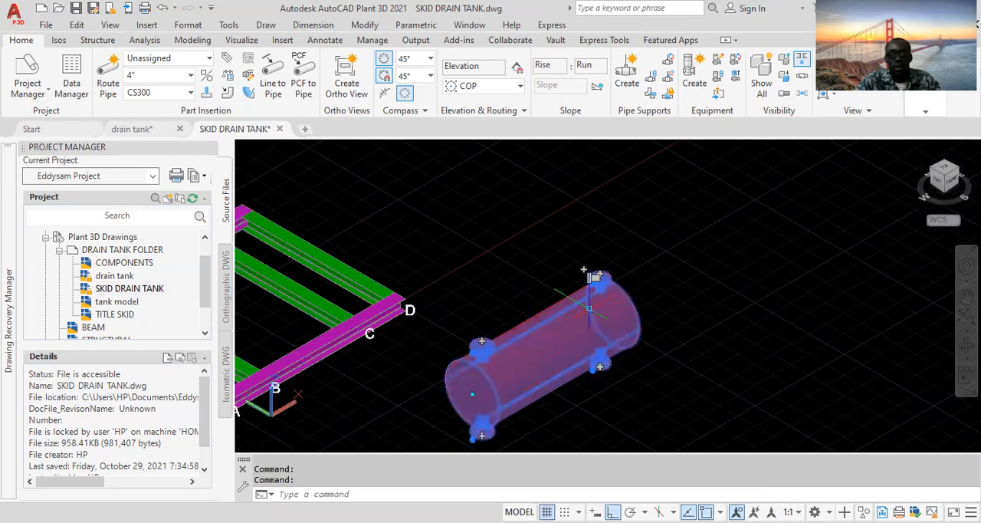
scroll(585, 270, "up", 2)
scroll(587, 269, "up", 2)
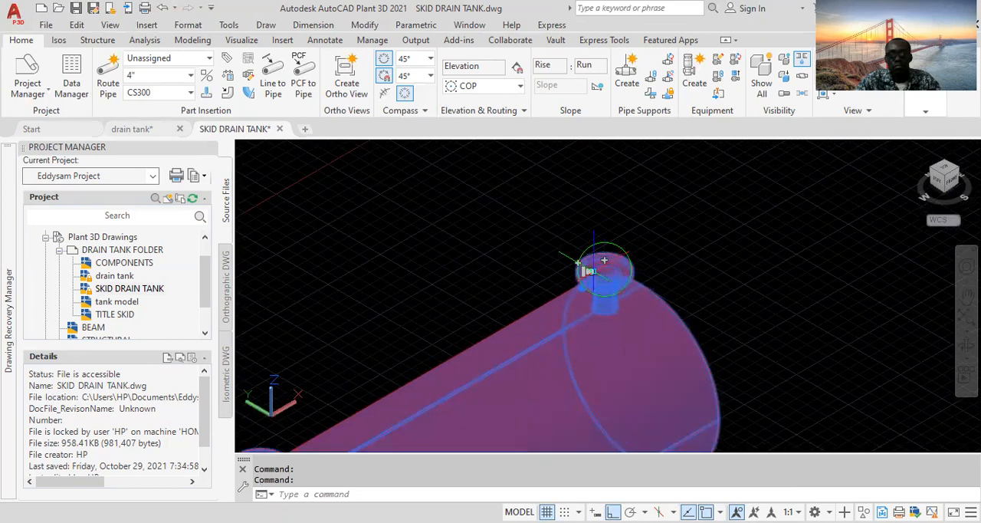
scroll(597, 269, "down", 3)
scroll(597, 268, "up", 1)
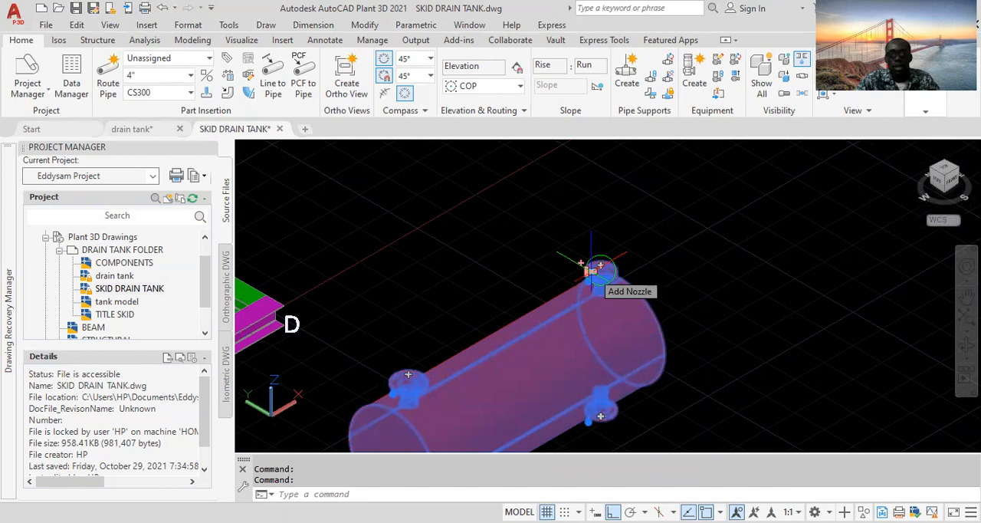
key("Escape")
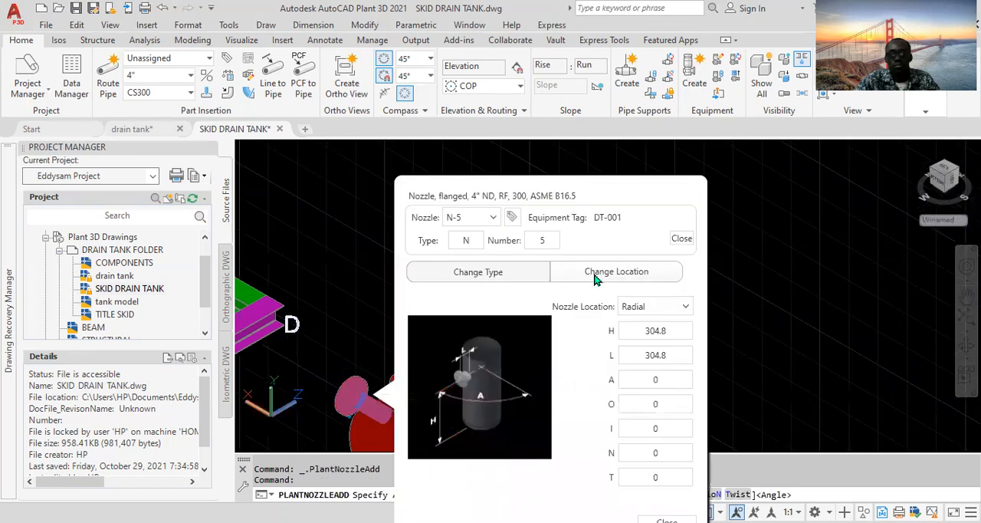
double_click(672, 328)
type("497")
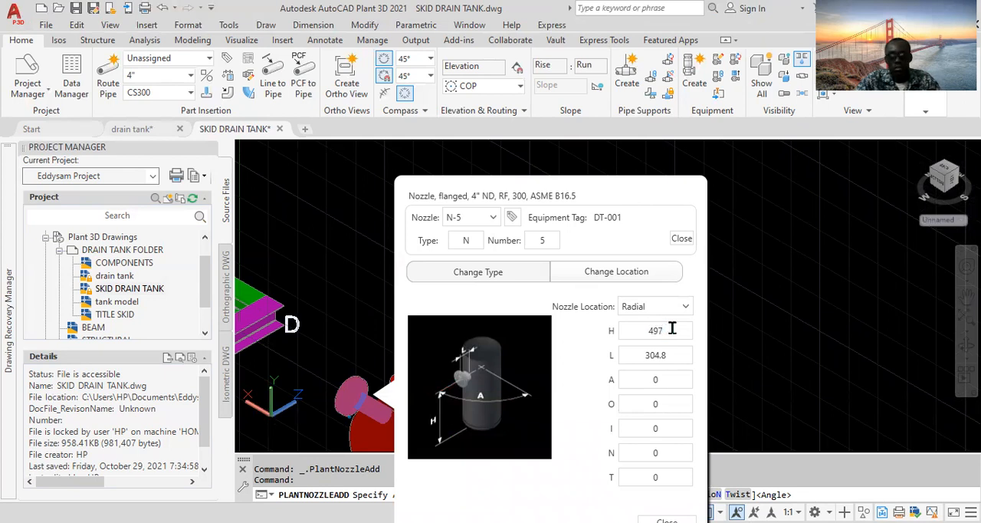
- Set the nozzle's length L to 152 and angle A to 180
double_click(668, 354)
type("152")
key("Tab")
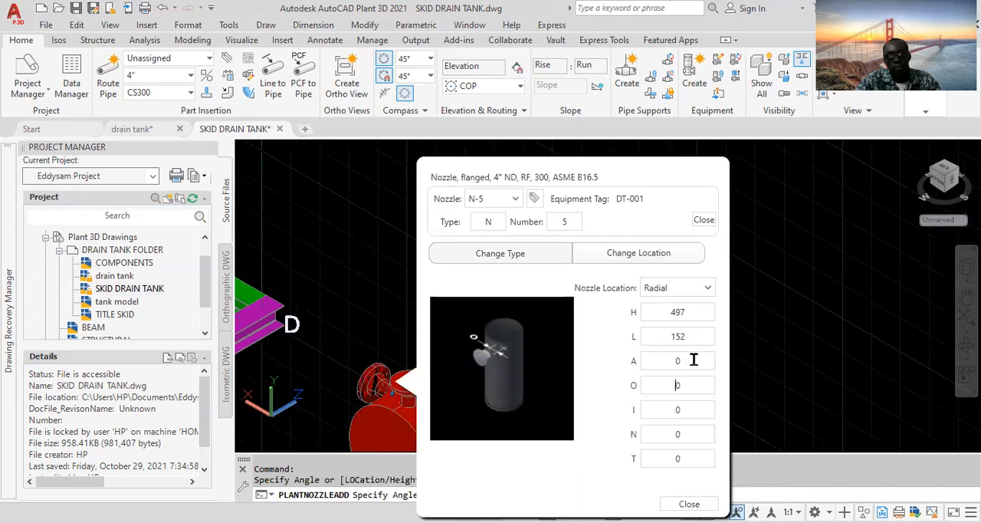
left_click(694, 360)
type("1")
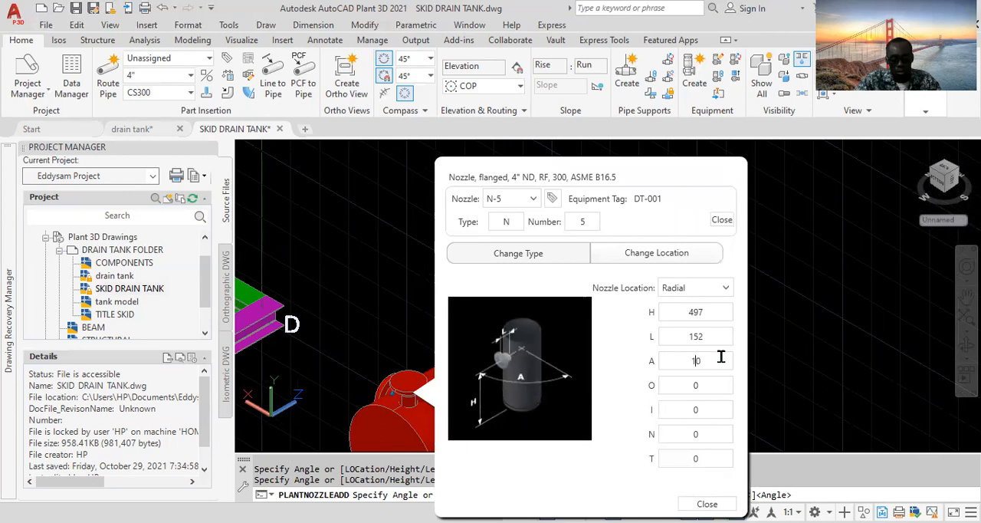
type("80")
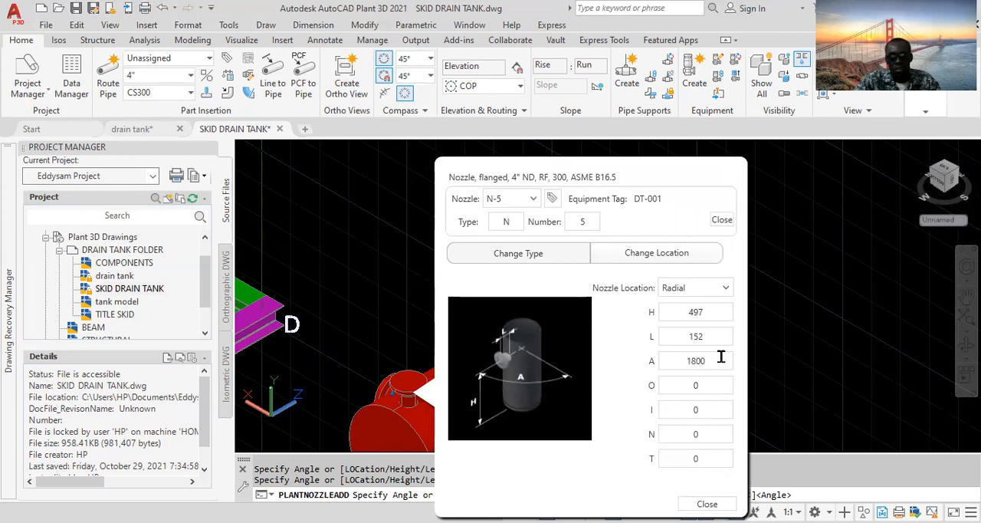
key("BackSpace")
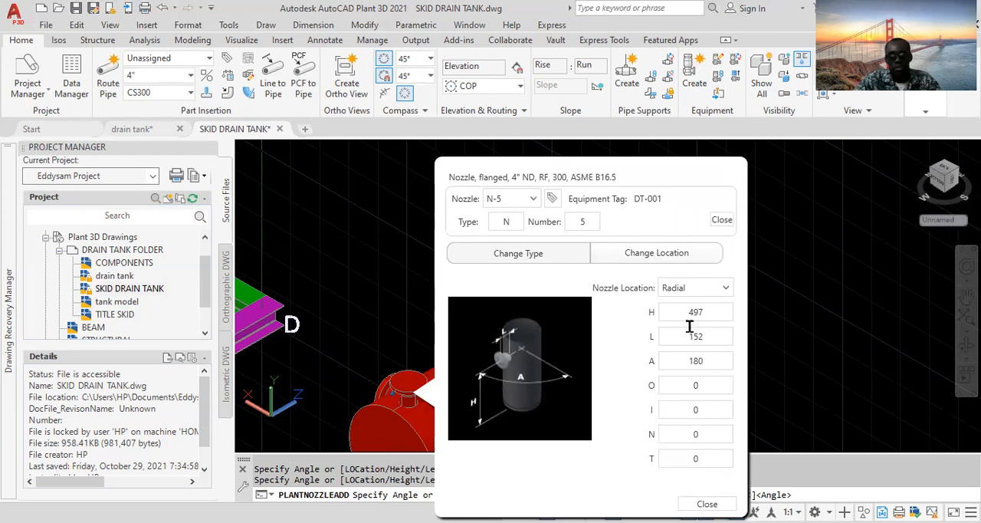
- Change the nozzle's type settings to a 5" size
left_click(546, 261)
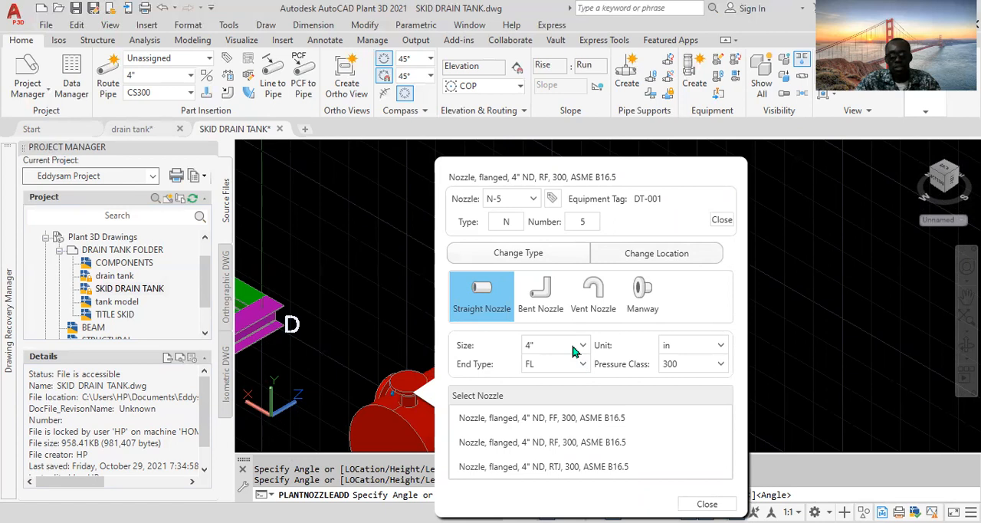
left_click_drag(575, 351, 697, 352)
left_click(703, 347)
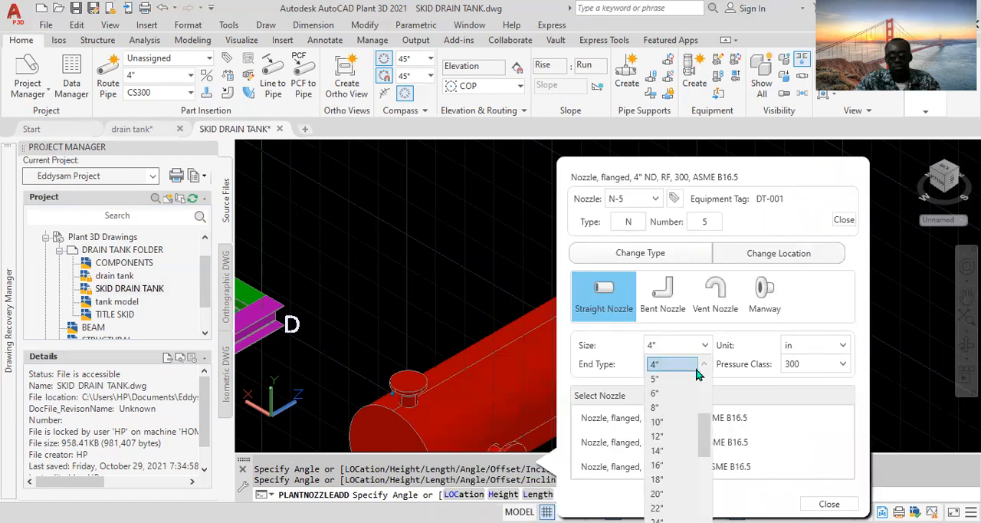
left_click(689, 380)
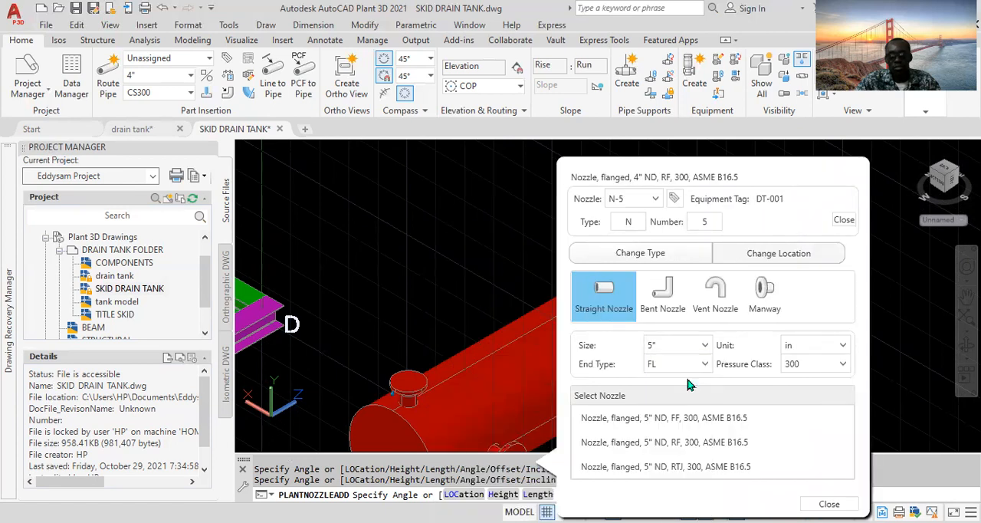
- Set the pressure class to 150, pick the 5" RF 150 flanged nozzle, and close the dialog
left_click(839, 365)
left_click(819, 400)
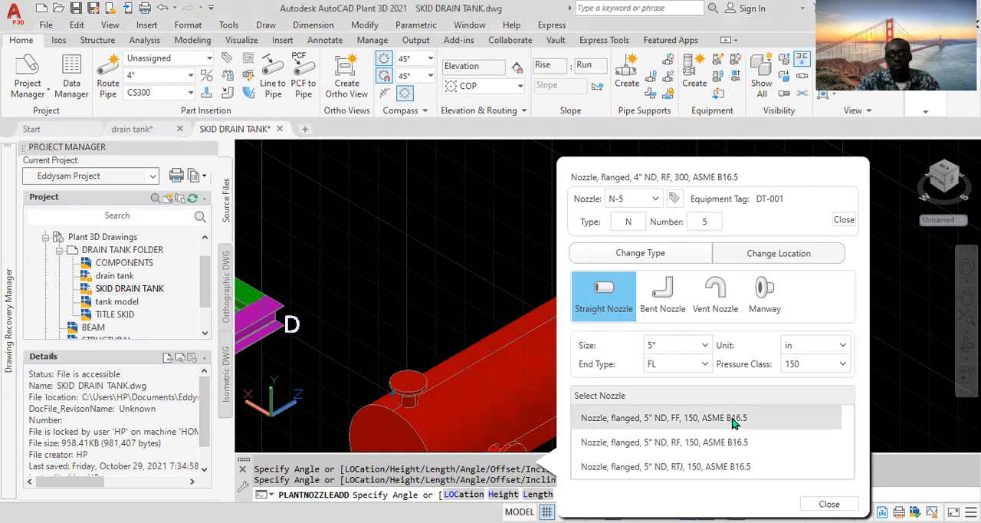
left_click(843, 220)
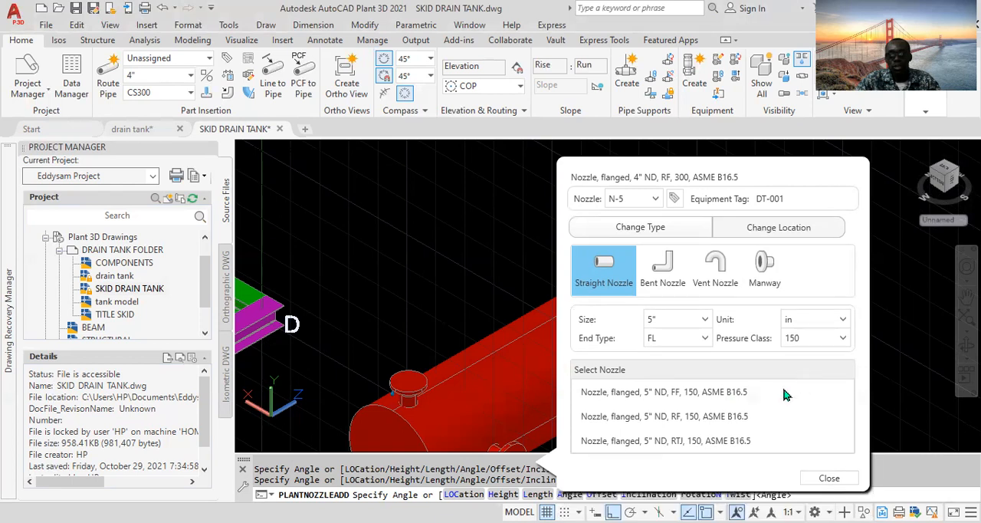
left_click(667, 418)
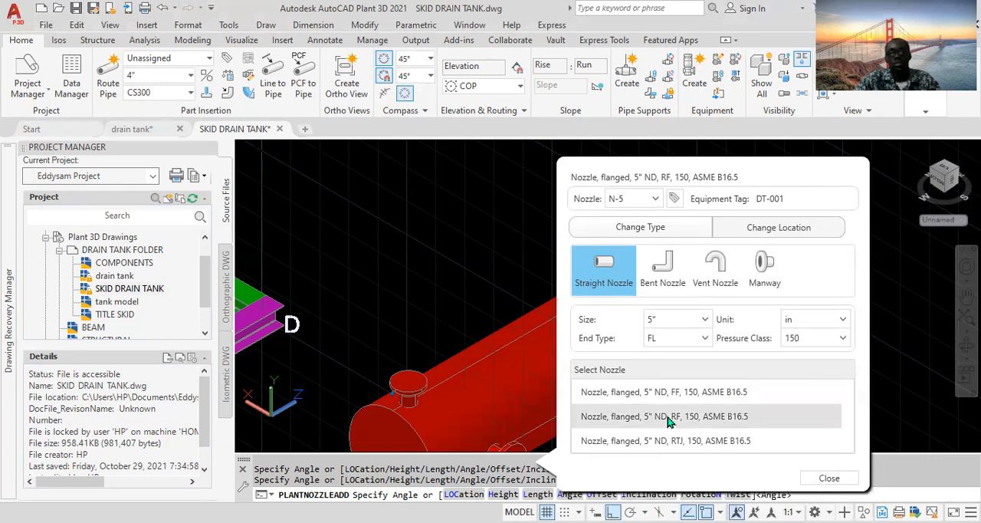
left_click(829, 483)
left_click(827, 503)
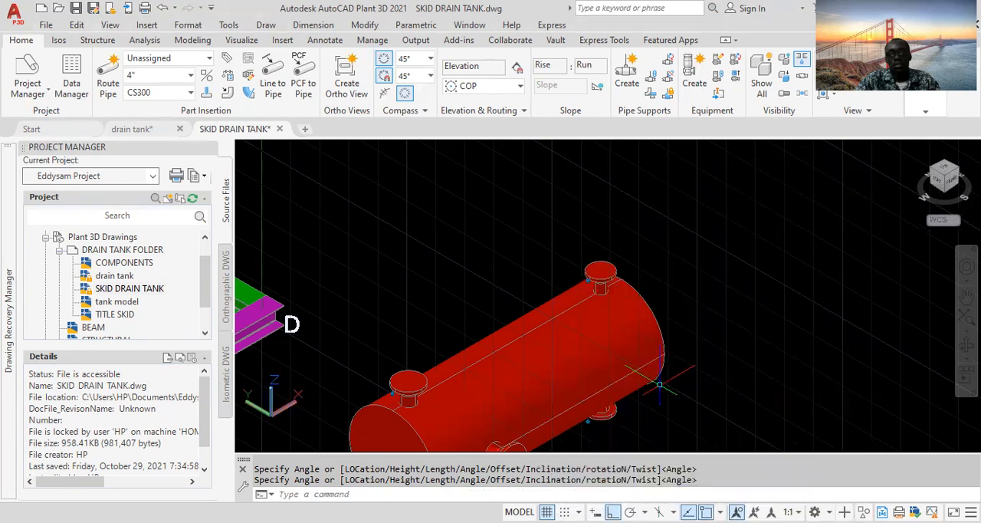
- Finish placing the 5" nozzle on the drain tank and adjust the view around it
scroll(657, 384, "down", 4)
middle_click_drag(652, 408, 646, 366)
scroll(581, 399, "up", 3)
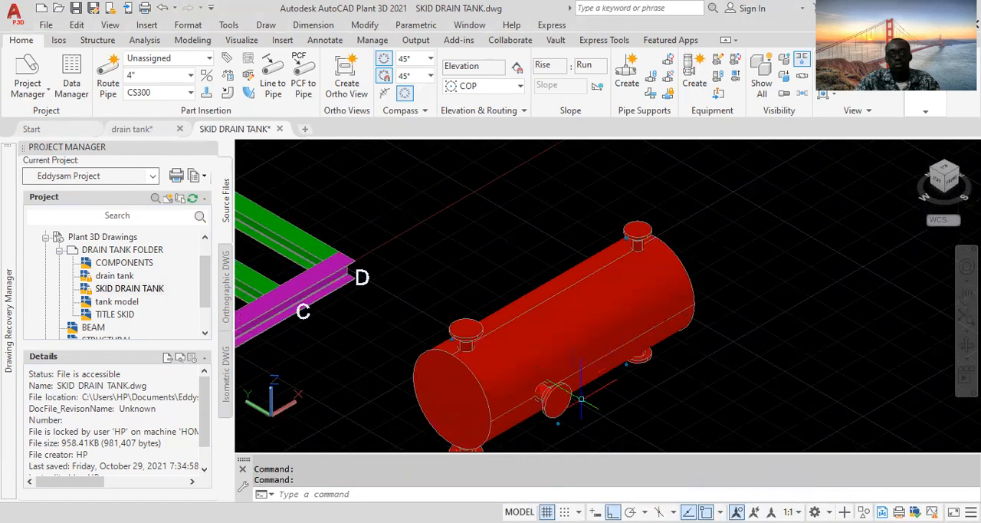
scroll(582, 399, "down", 3)
mouse_move(585, 408)
middle_mouse_down()
mouse_move(593, 419)
mouse_move(581, 391)
middle_mouse_up()
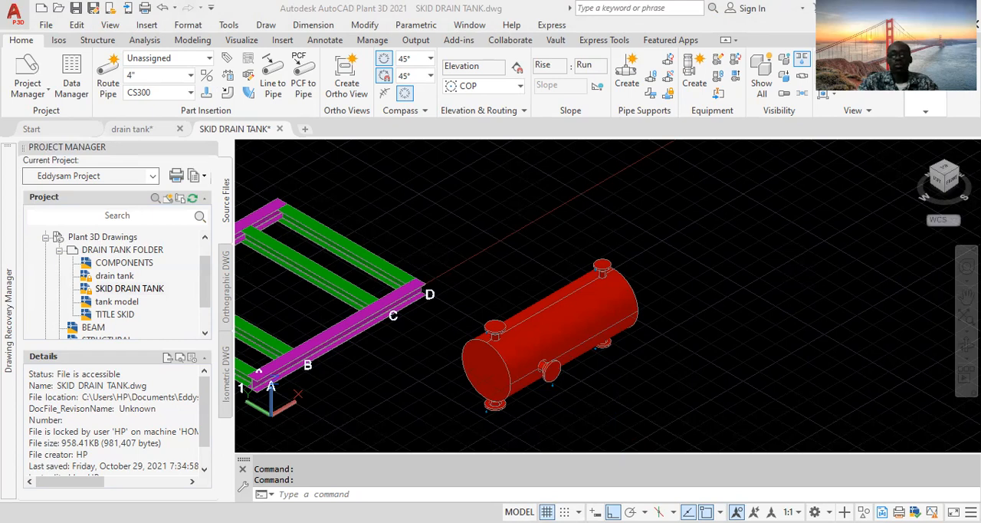
- Select the drain tank and start adding another nozzle from its Add Nozzle grip
left_click(549, 340)
scroll(546, 334, "up", 3)
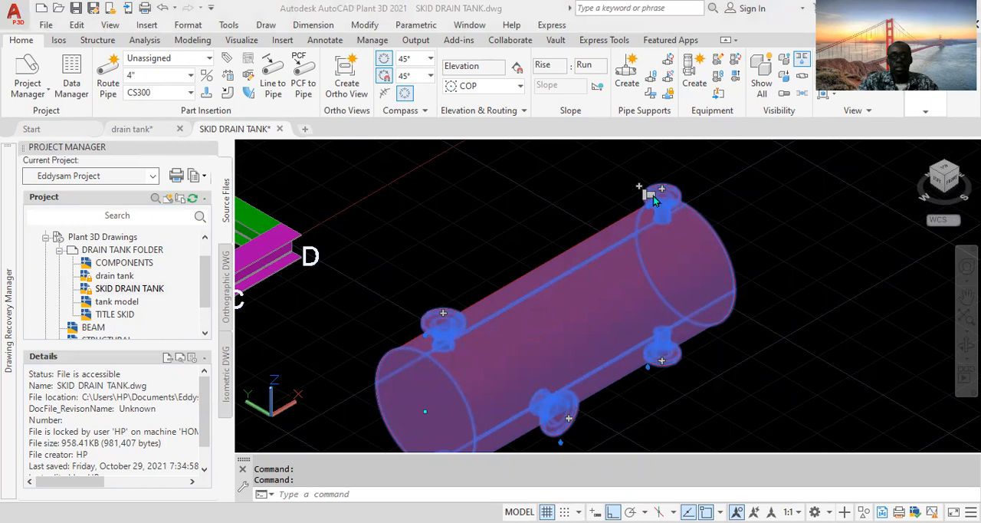
scroll(648, 198, "up", 5)
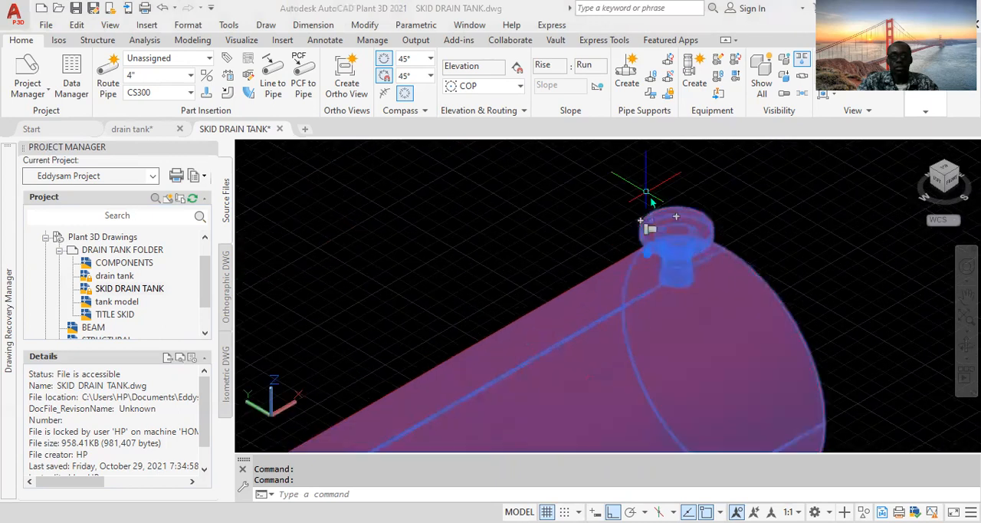
scroll(649, 198, "down", 3)
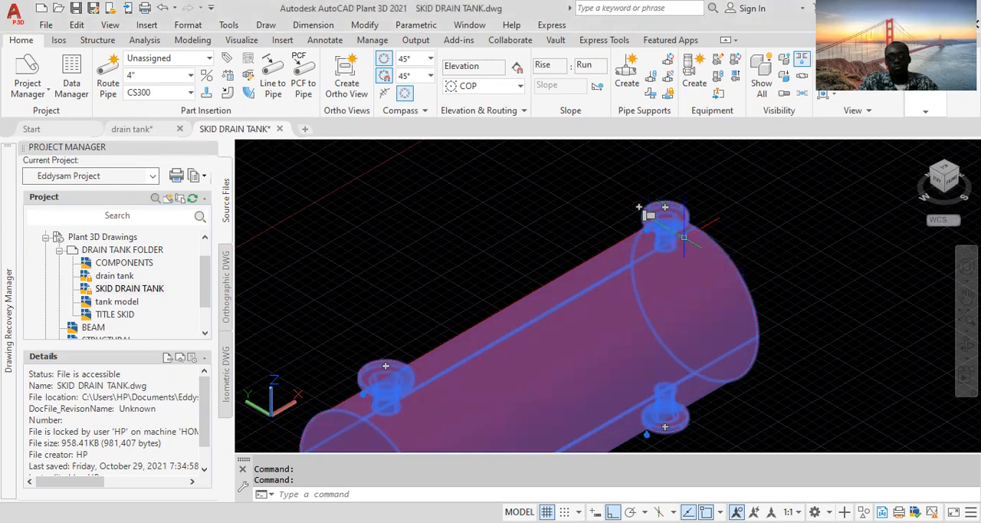
scroll(667, 187, "up", 3)
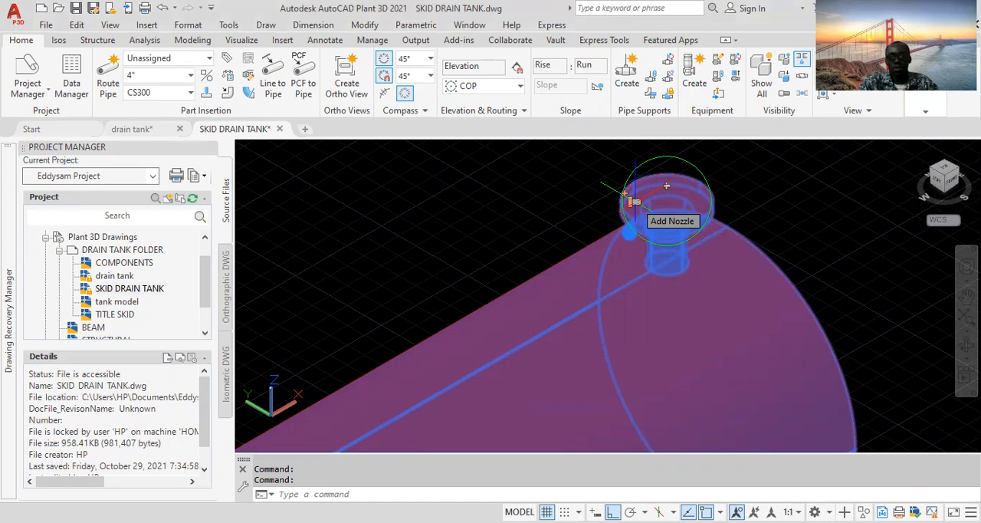
key("Escape")
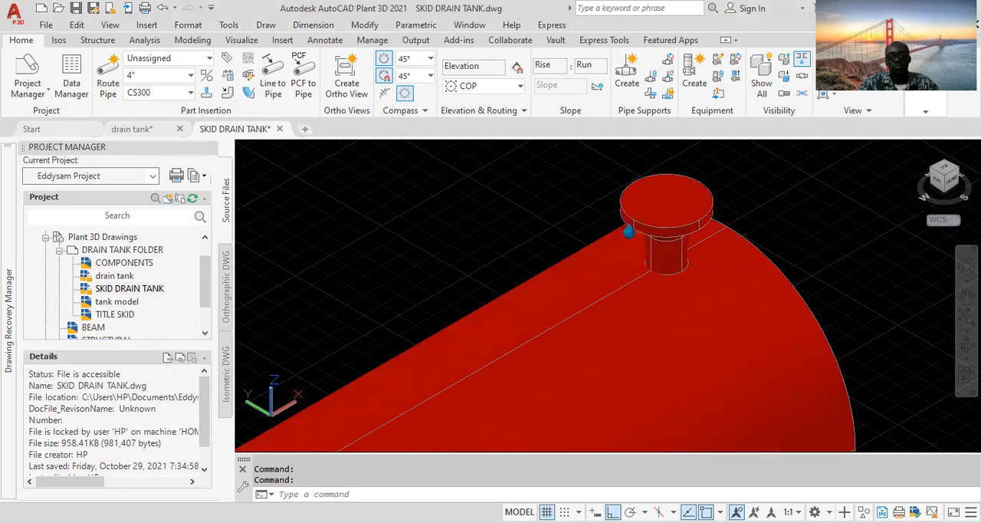
left_click(629, 231)
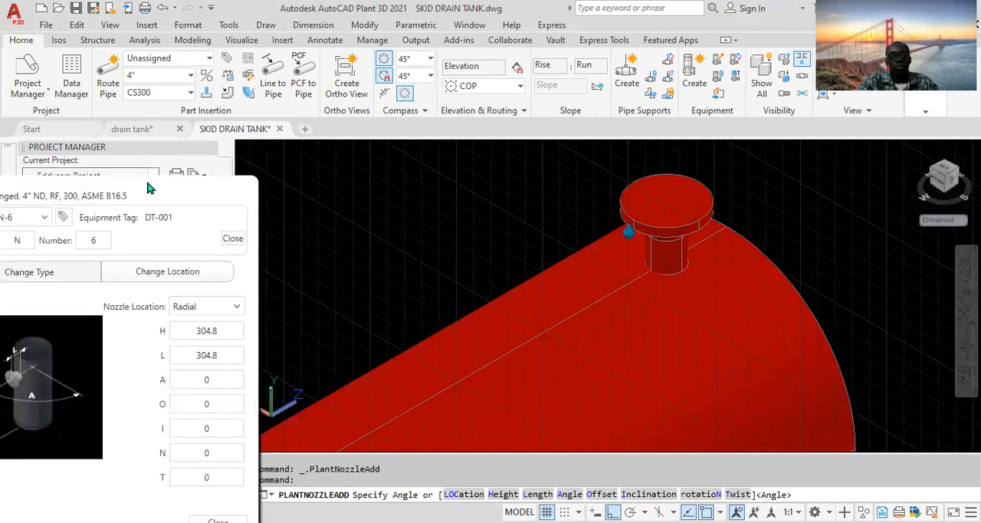
- Set the new nozzle's location to Bottom and its length L to 305
left_click_drag(165, 185, 329, 147)
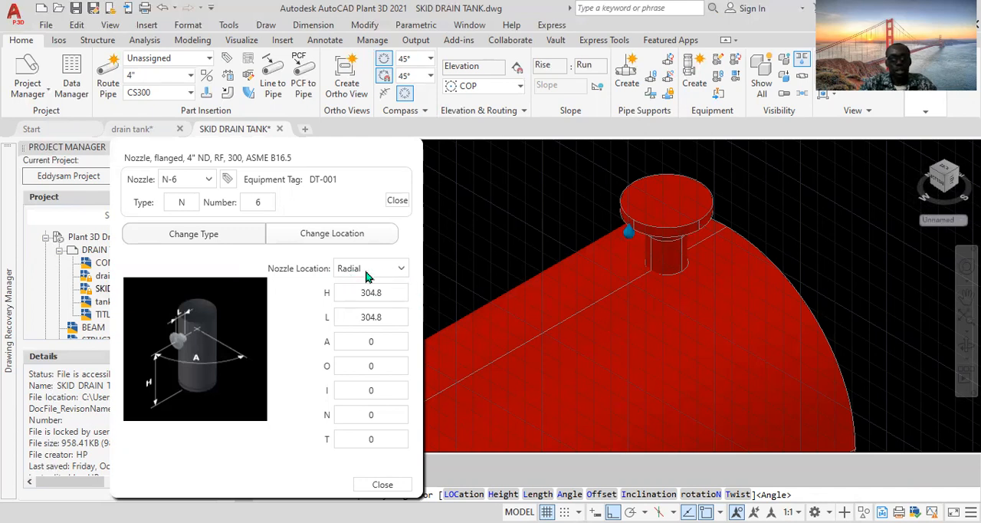
left_click(402, 270)
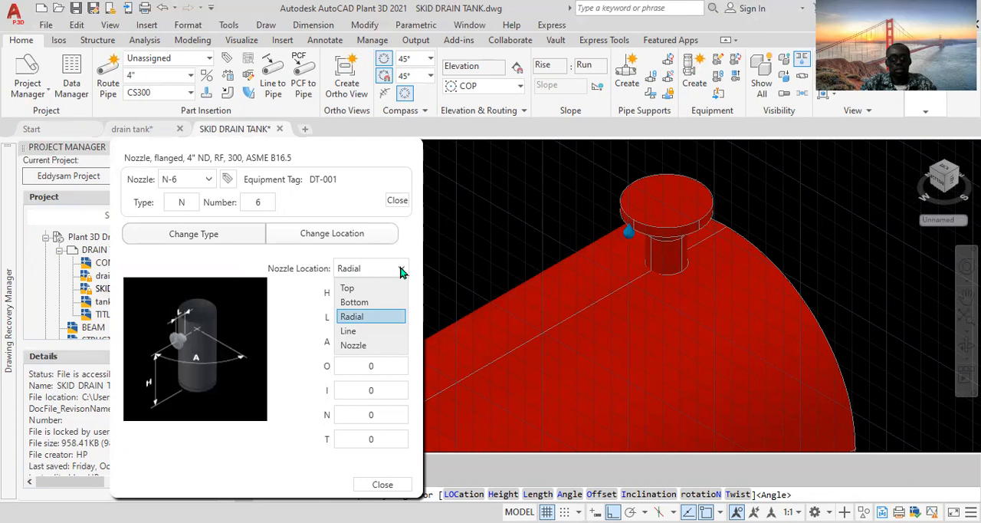
left_click(362, 288)
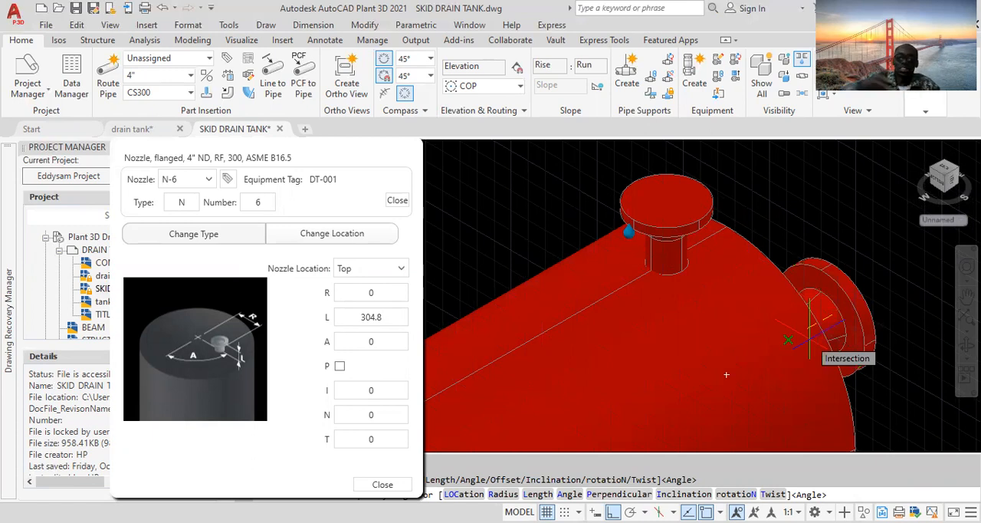
left_click(401, 269)
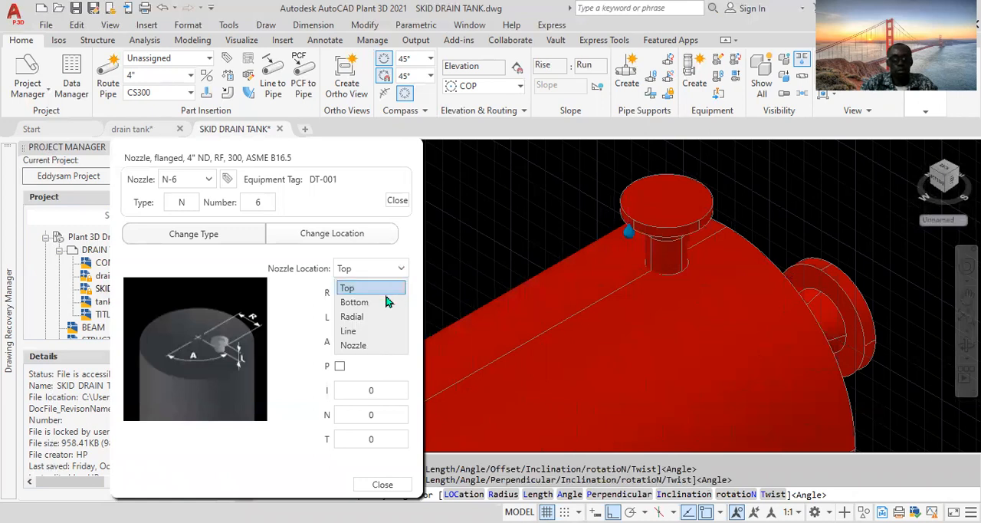
left_click(385, 304)
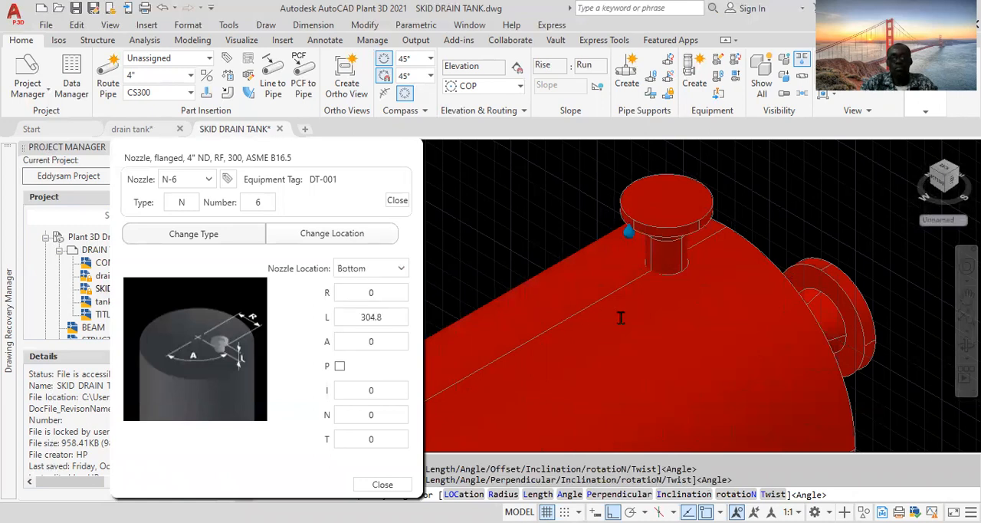
scroll(621, 317, "down", 6)
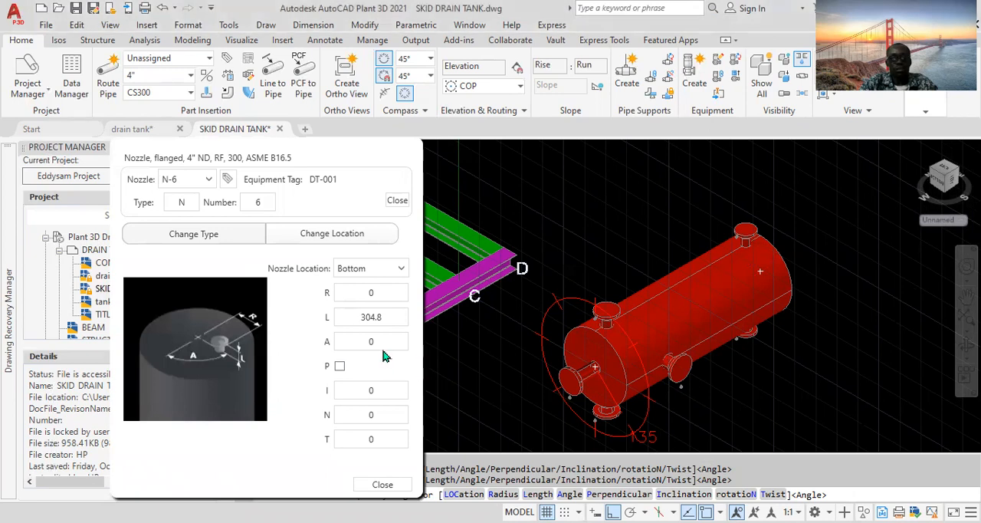
double_click(383, 314)
type("305")
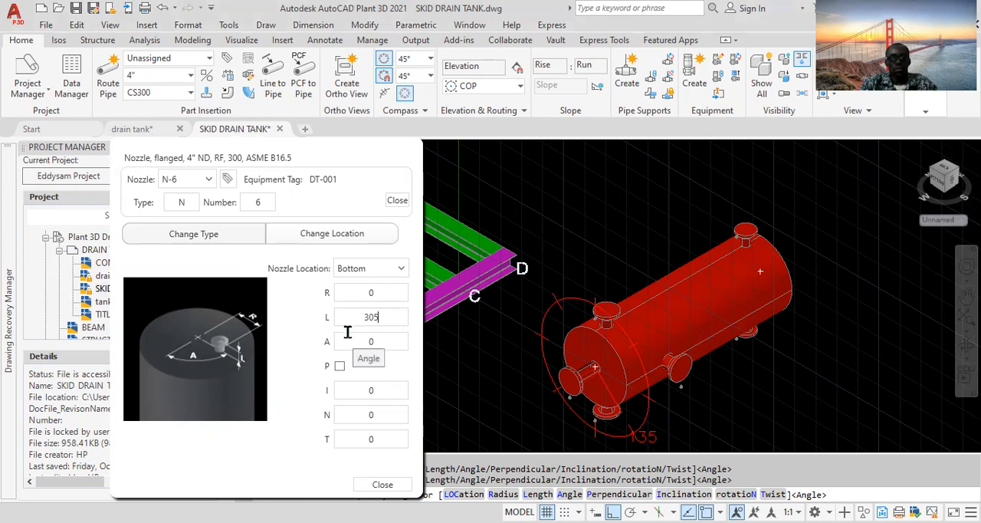
- Tag the nozzle as M-1 by setting its type to M and its number to 1
double_click(191, 202)
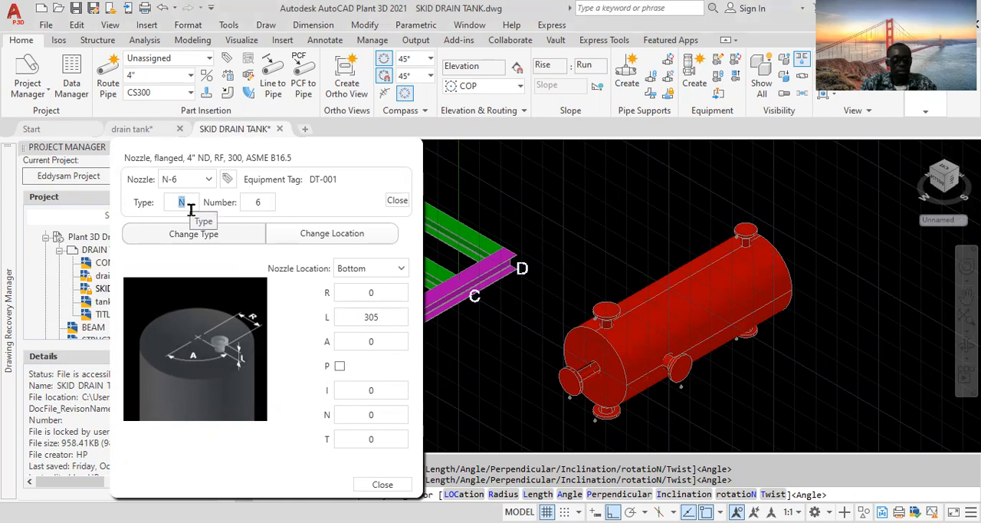
type("MM")
key("BackSpace")
double_click(269, 202)
type("1")
double_click(191, 200)
left_click(400, 203)
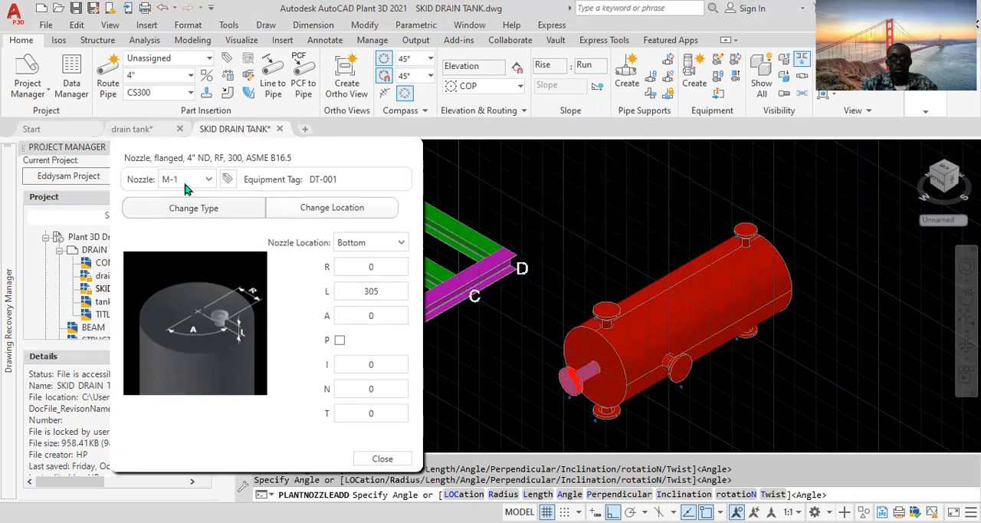
- Change the nozzle to an 8" size, pressure class 150, pick the 8" RF 150 flanged nozzle, and close the dialog
left_click(217, 213)
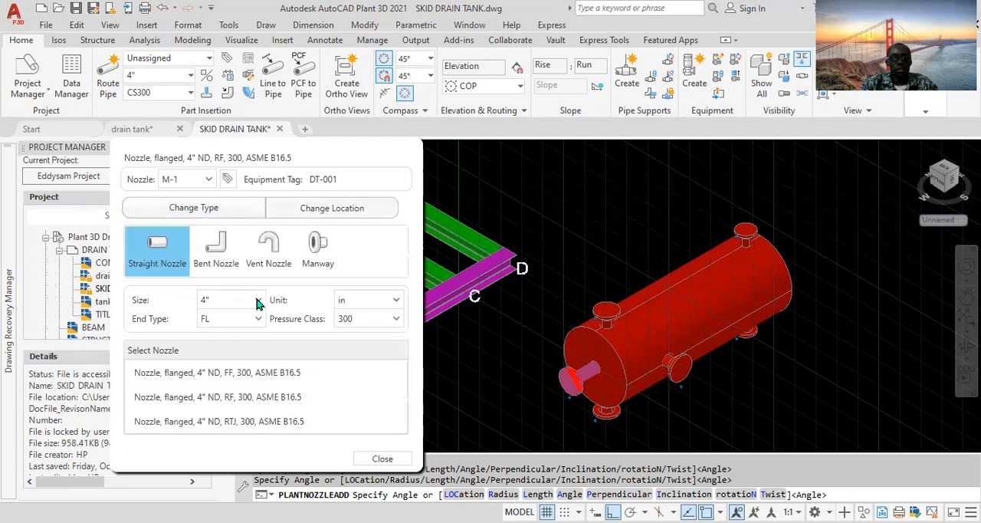
left_click(258, 302)
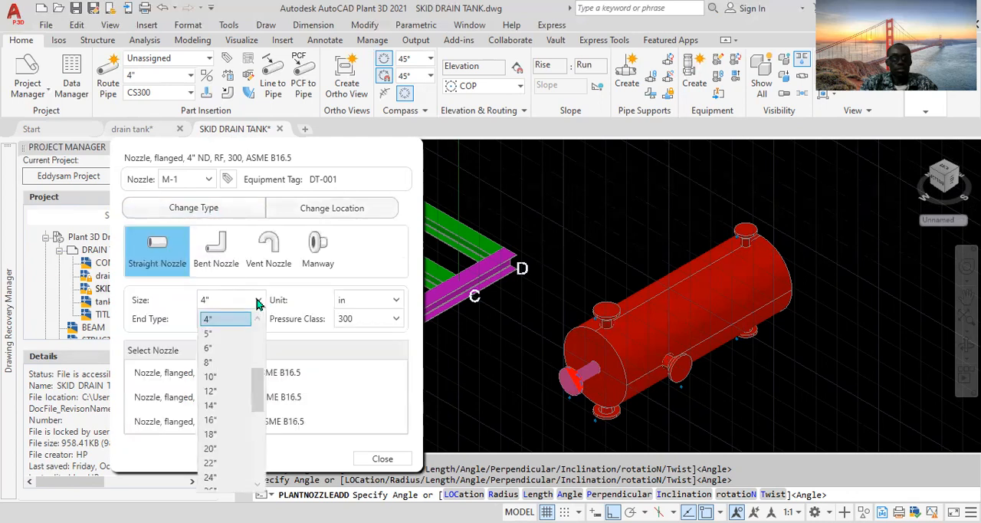
left_click(212, 362)
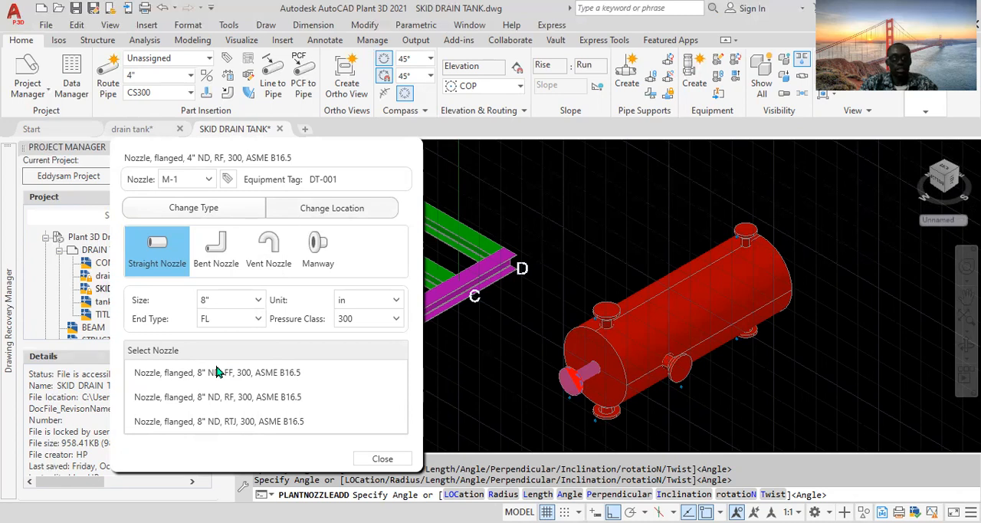
left_click(394, 319)
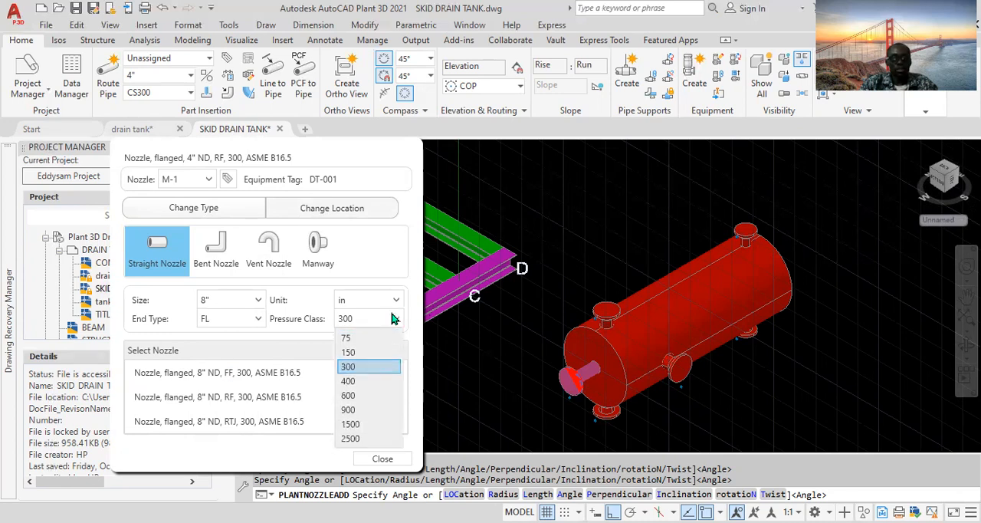
left_click(371, 353)
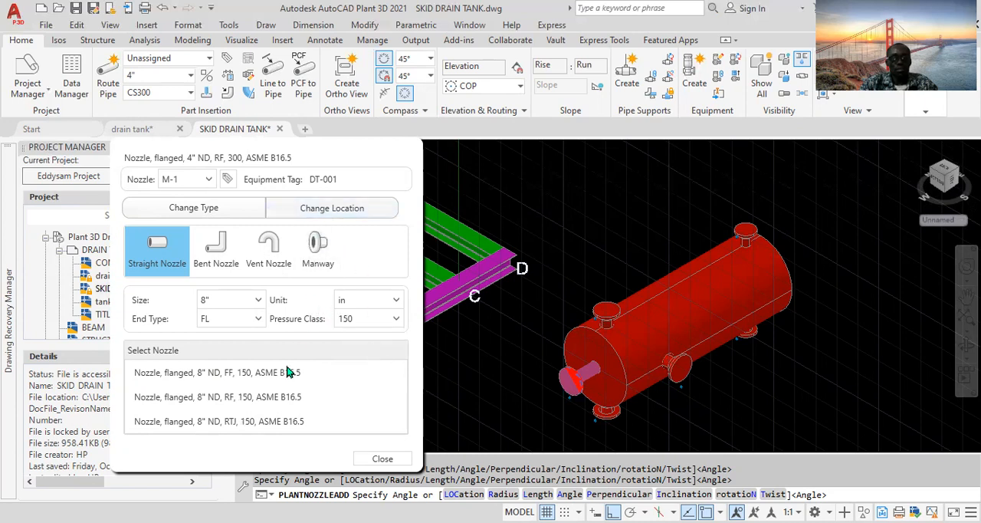
left_click(272, 405)
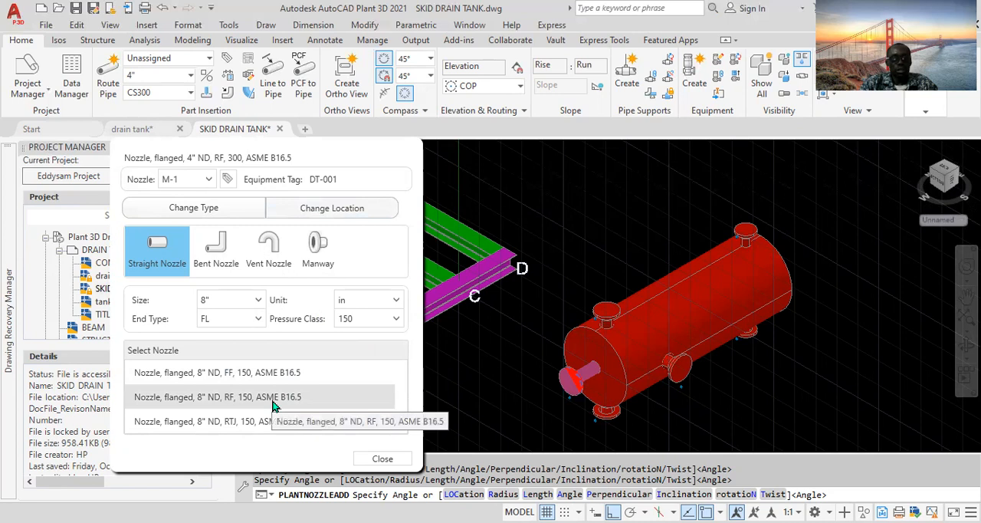
left_click(335, 208)
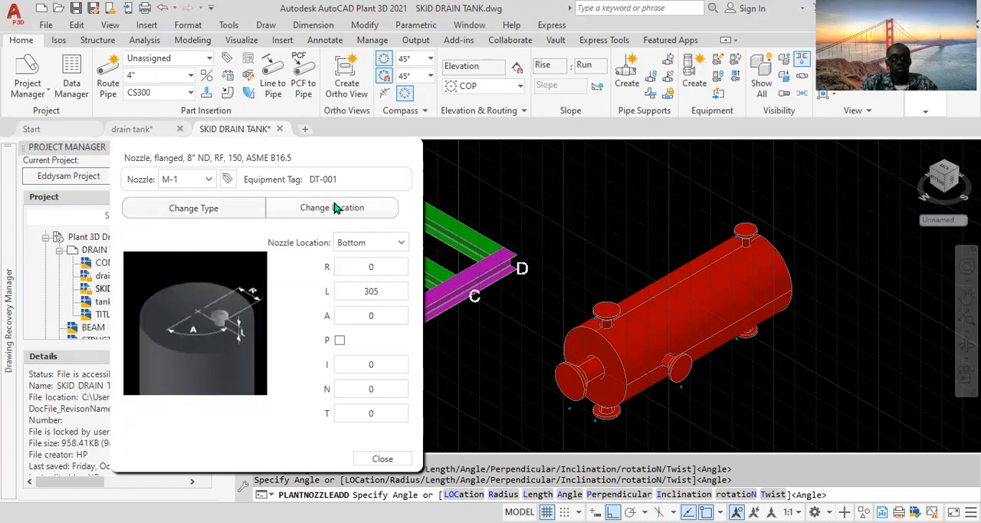
left_click(222, 207)
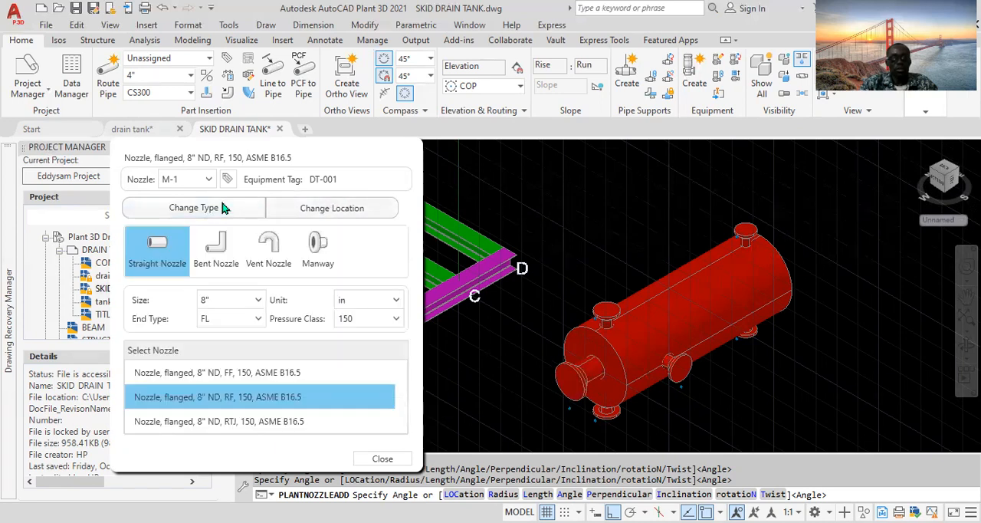
left_click(382, 458)
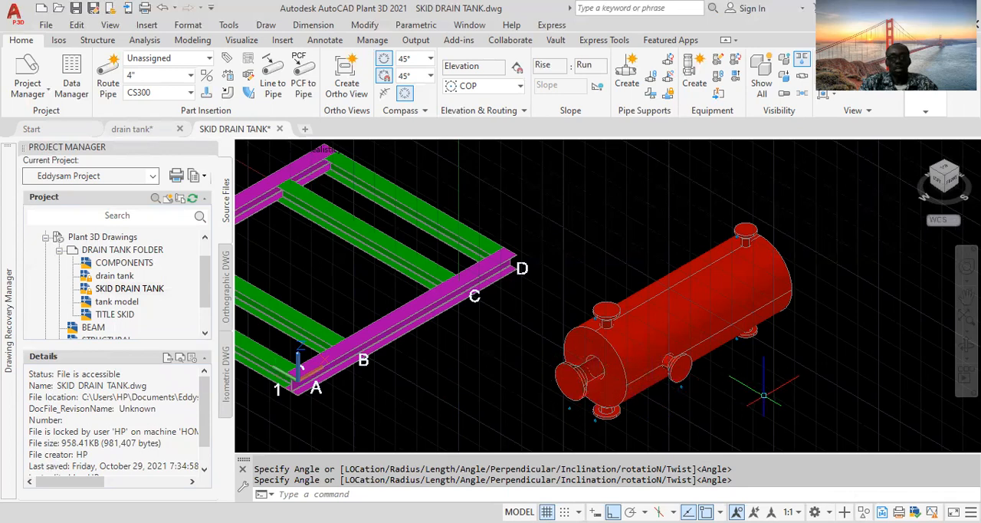
- Orbit the model and switch to the front view to inspect the tank's nozzles
left_click(967, 345)
left_click_drag(859, 360, 762, 323)
left_click_drag(561, 332, 513, 329)
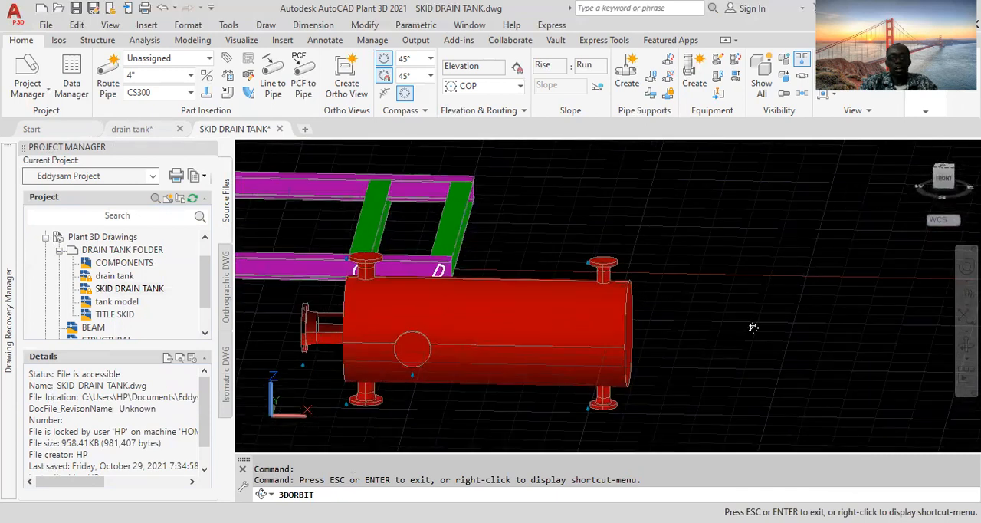
key("Escape")
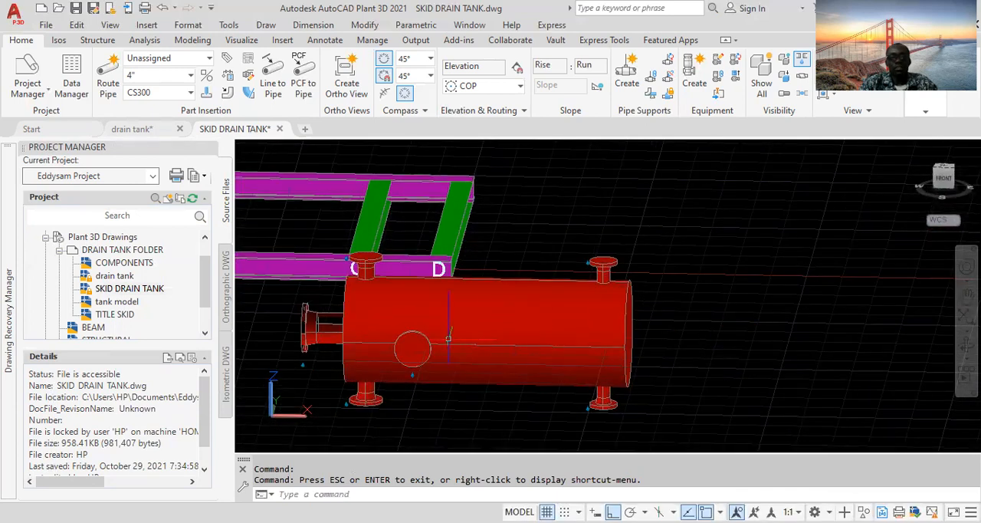
scroll(441, 328, "up", 3)
scroll(427, 322, "up", 2)
scroll(458, 322, "down", 7)
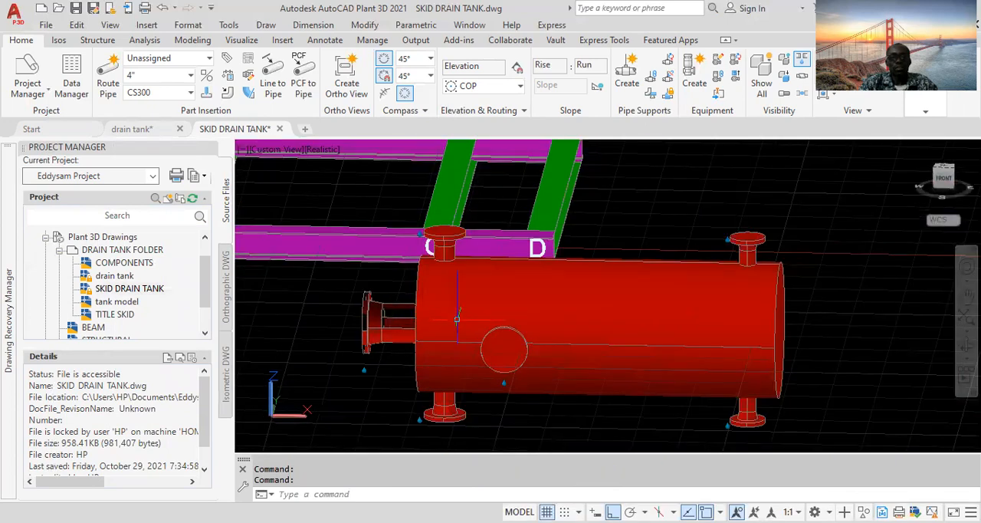
scroll(610, 320, "up", 4)
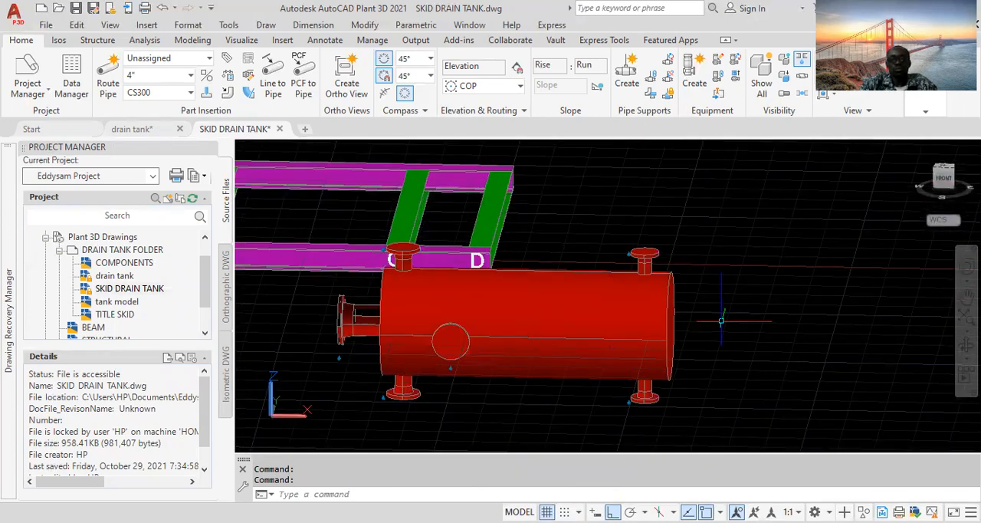
middle_click_drag(722, 322, 739, 299)
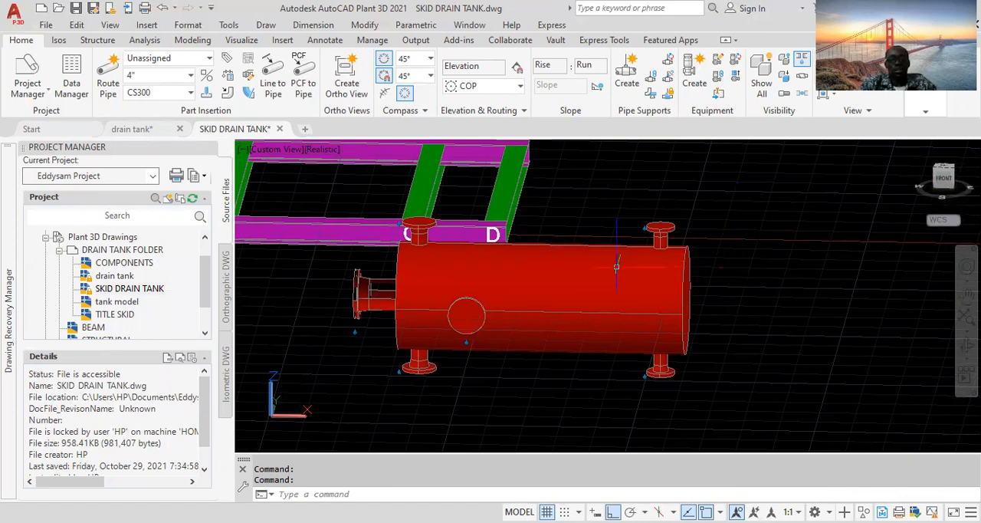
scroll(621, 265, "down", 4)
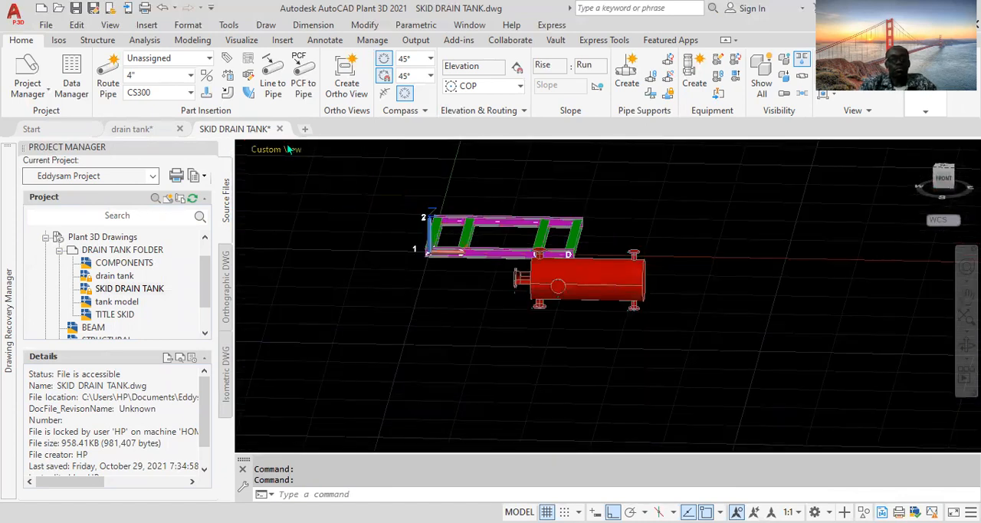
left_click(279, 150)
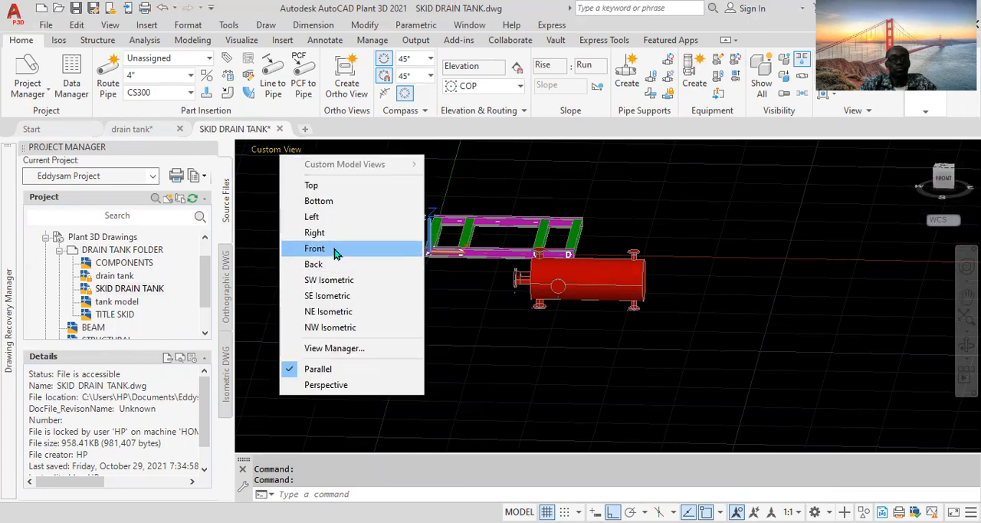
left_click(335, 250)
scroll(499, 329, "down", 2)
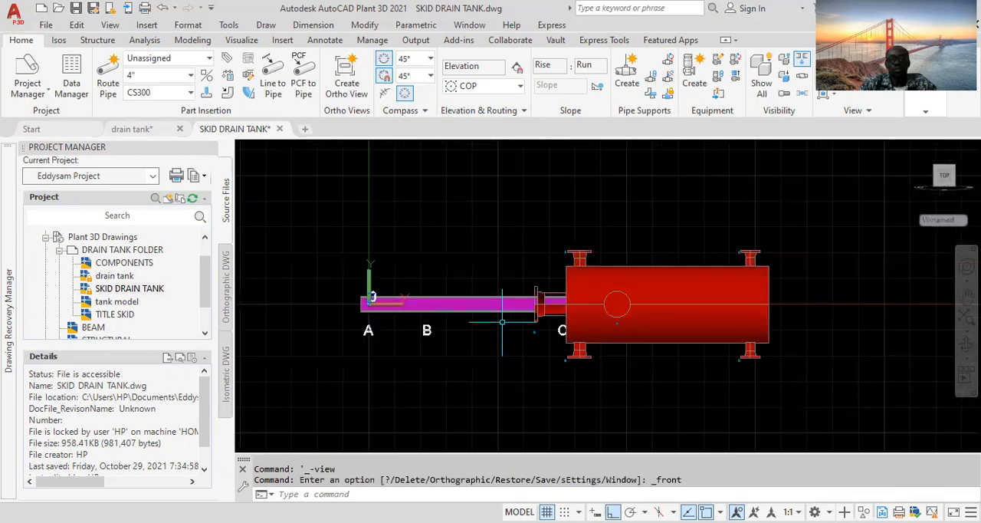
scroll(557, 302, "up", 4)
scroll(558, 302, "up", 3)
scroll(530, 292, "down", 4)
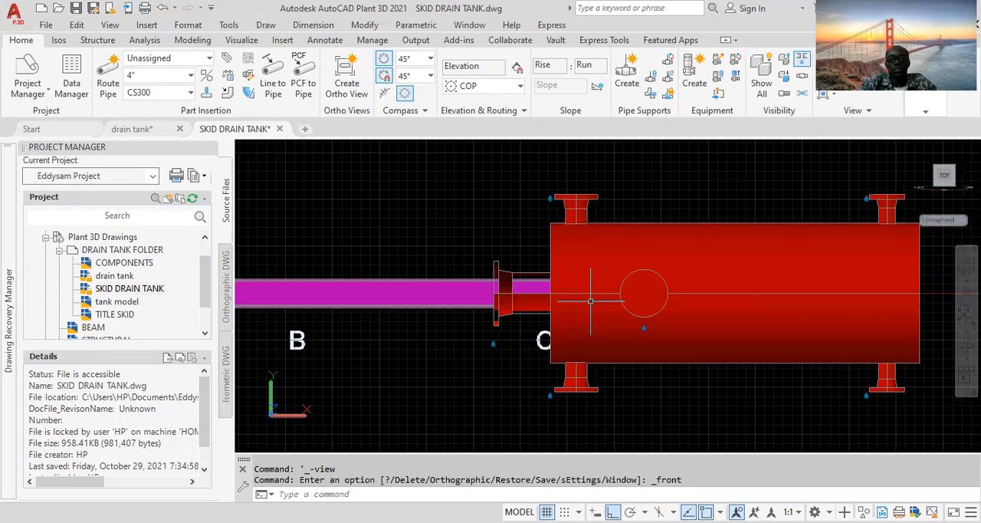
- Inspect the tank's nozzles relative to the skid from the top and left views
middle_click_drag(590, 302, 510, 298)
scroll(716, 289, "down", 2)
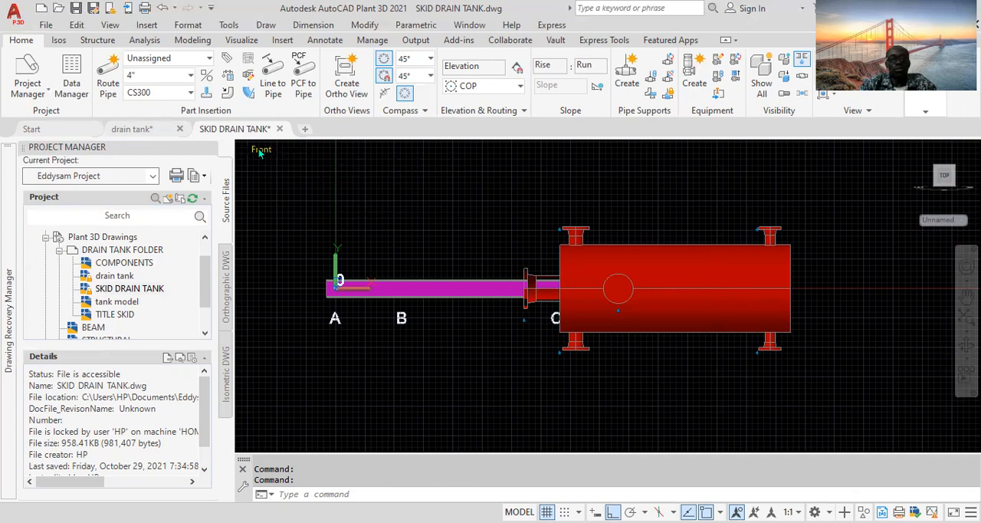
left_click(261, 152)
left_click(301, 189)
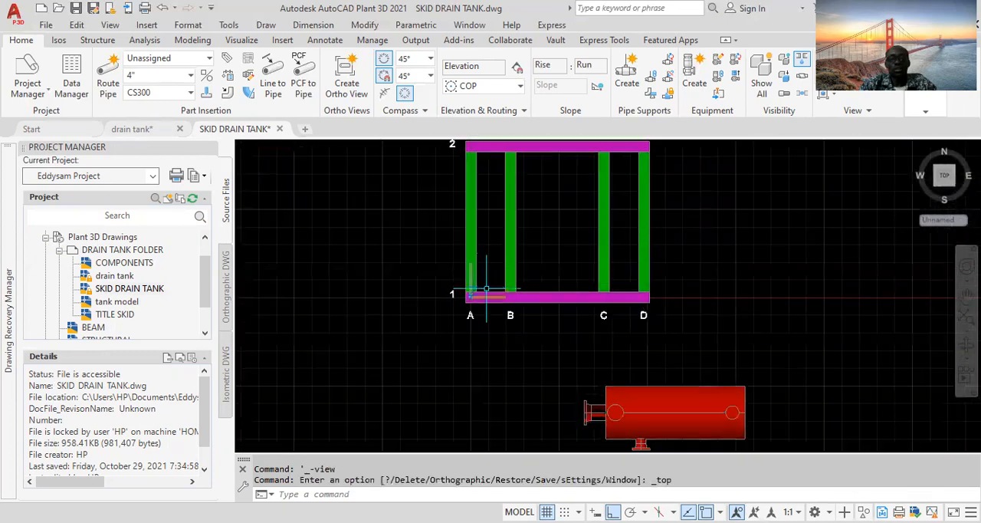
middle_click_drag(638, 371, 592, 314)
scroll(604, 370, "up", 2)
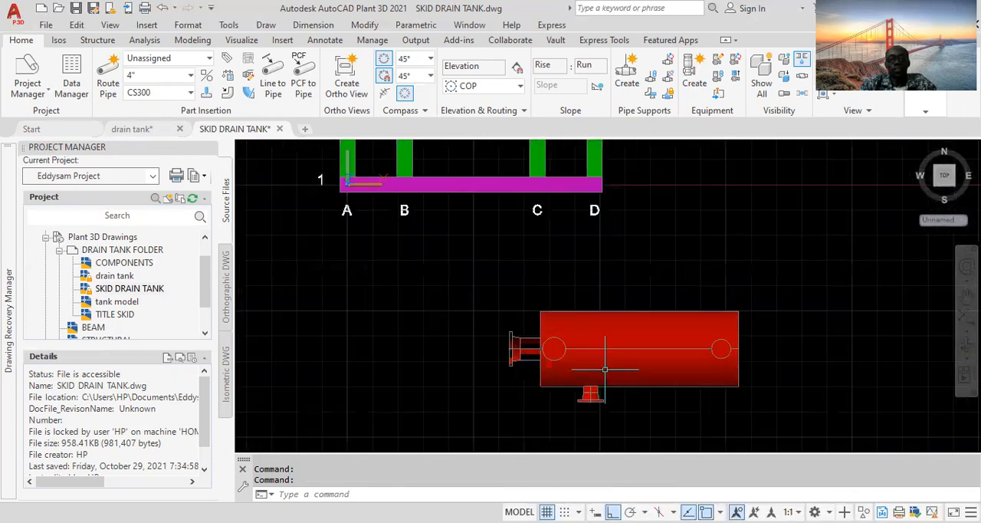
scroll(605, 370, "up", 2)
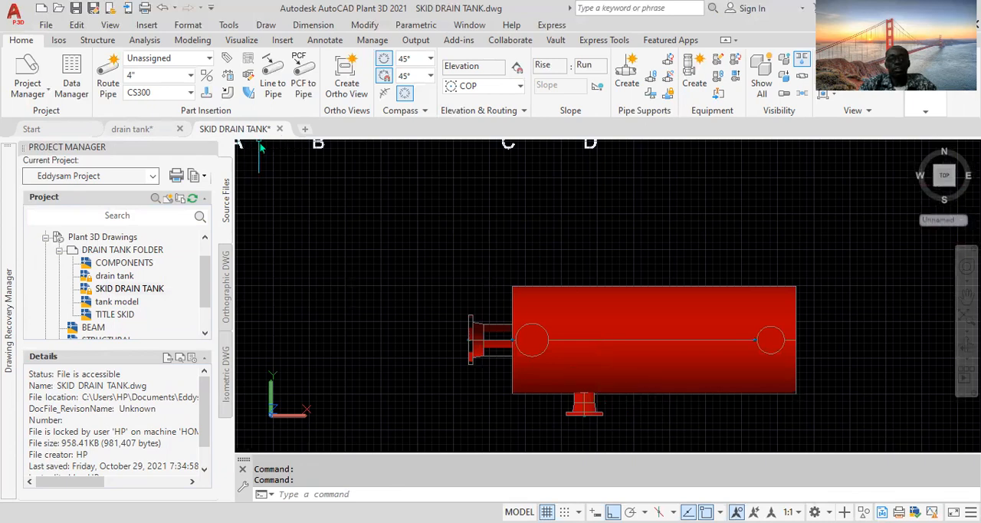
left_click(258, 148)
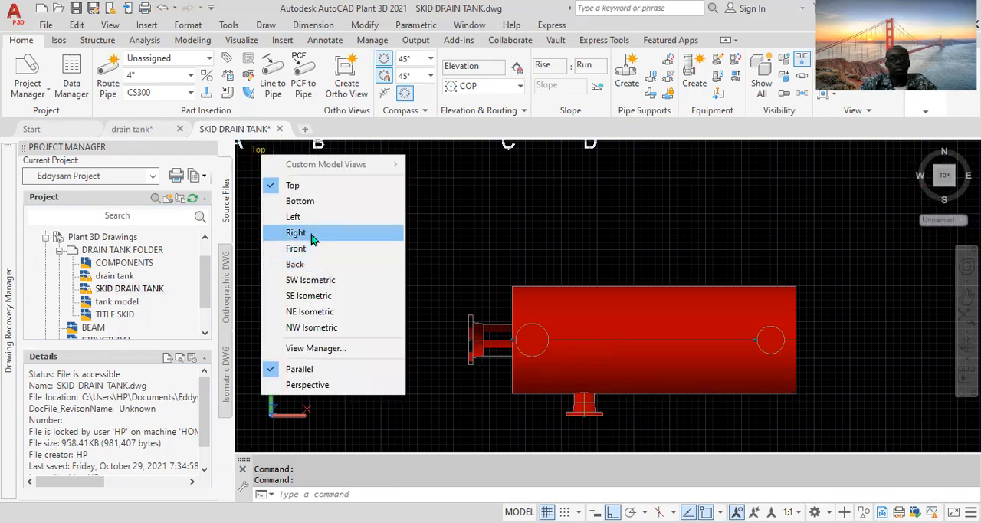
left_click(308, 219)
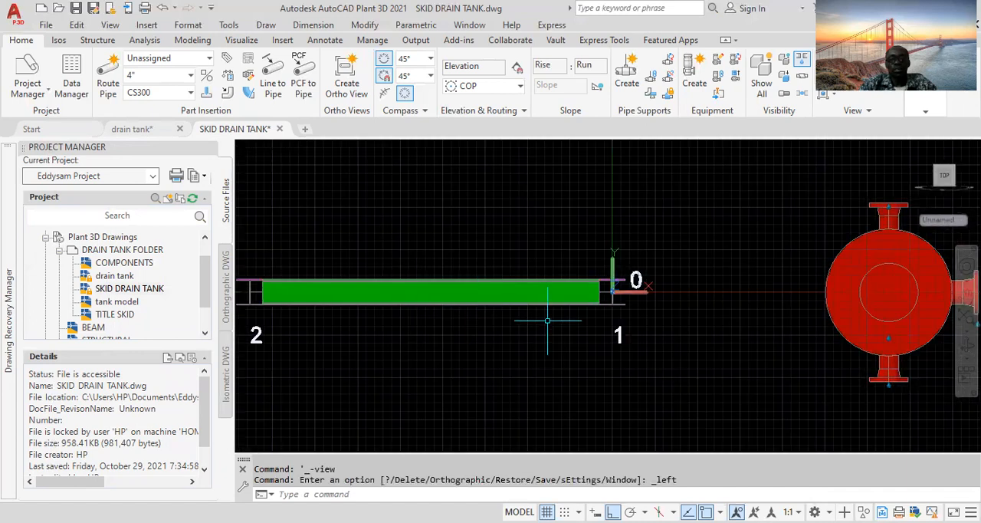